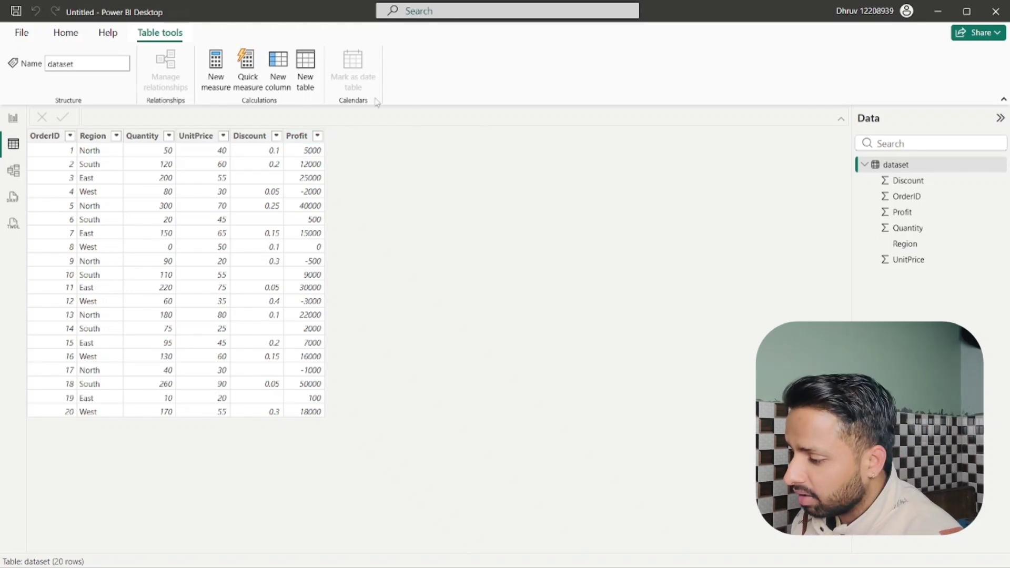
Add a calculated column named classifyQuantity to the dataset table and begin its formula with an IF function.
left_click(276, 82)
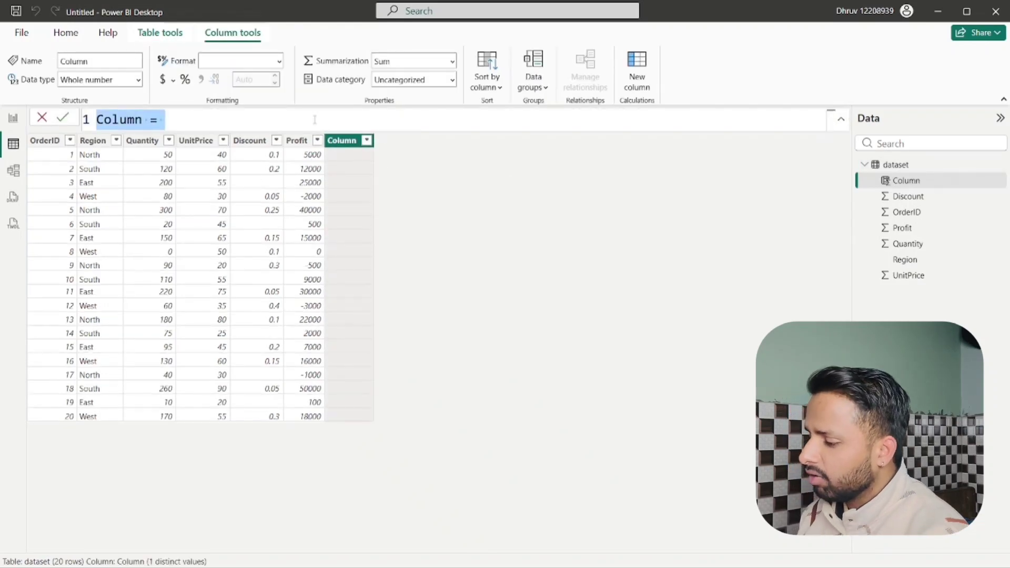
key("BackSpace")
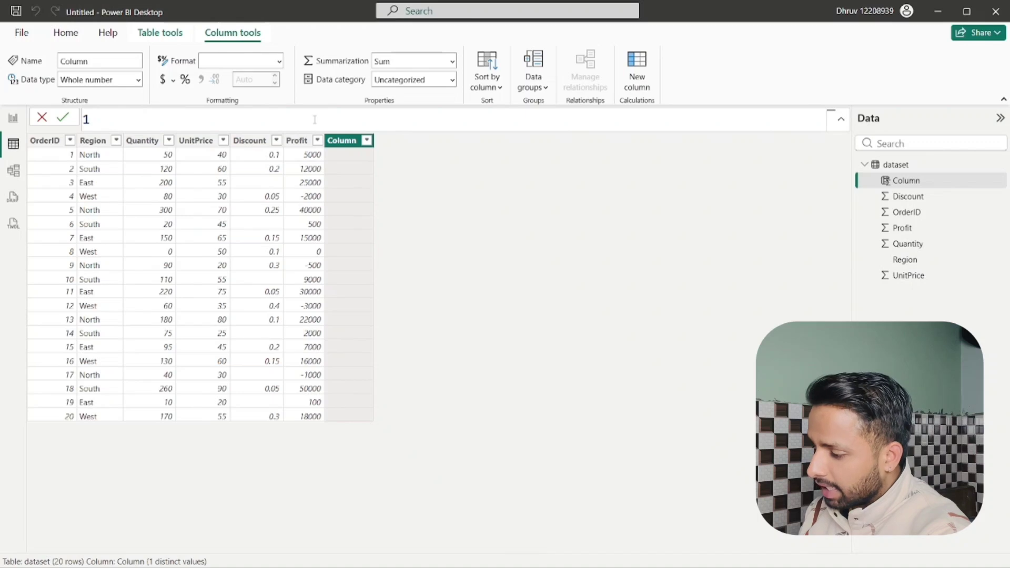
type("cla")
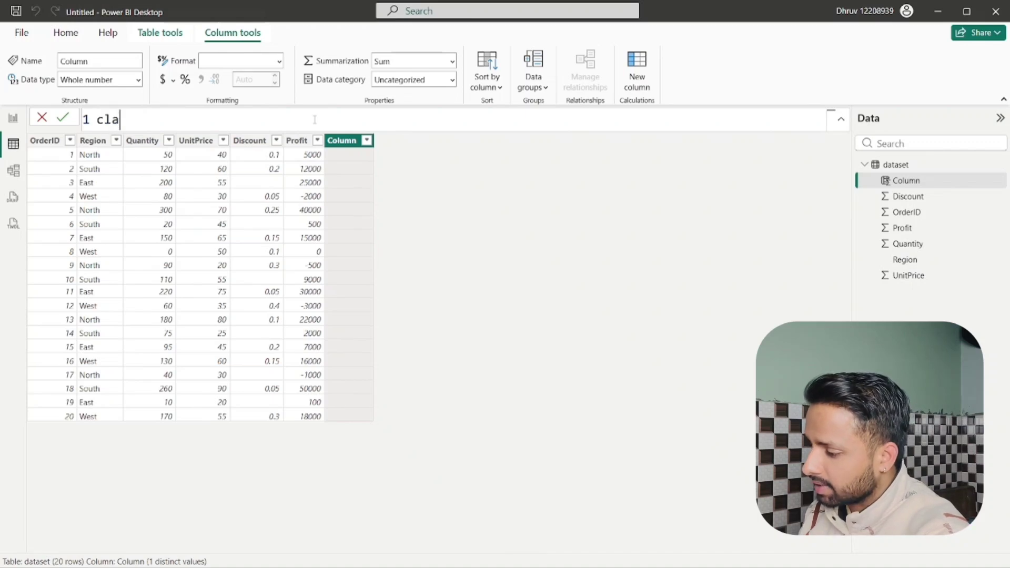
type("ssifyQuantity = ")
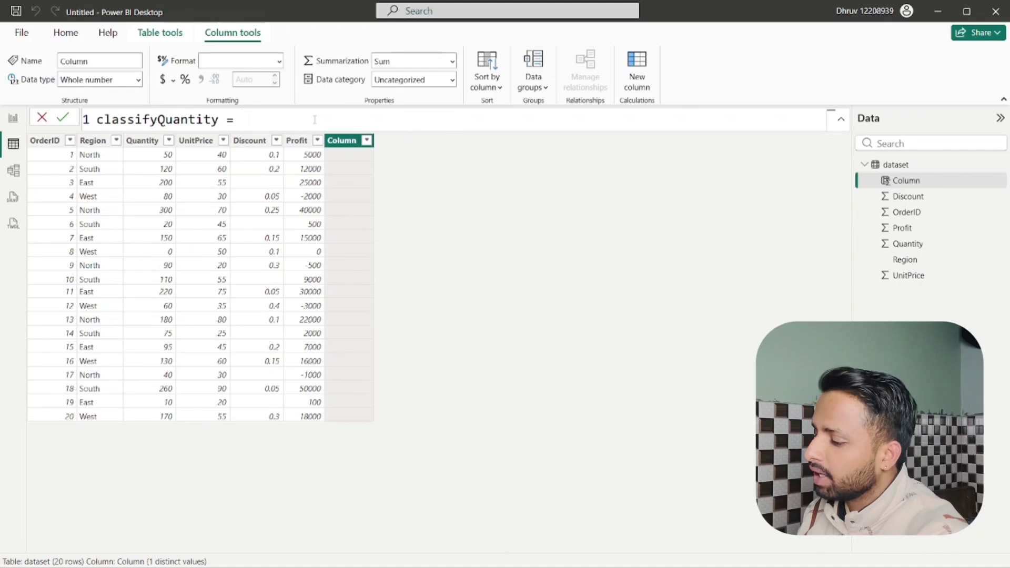
type("if")
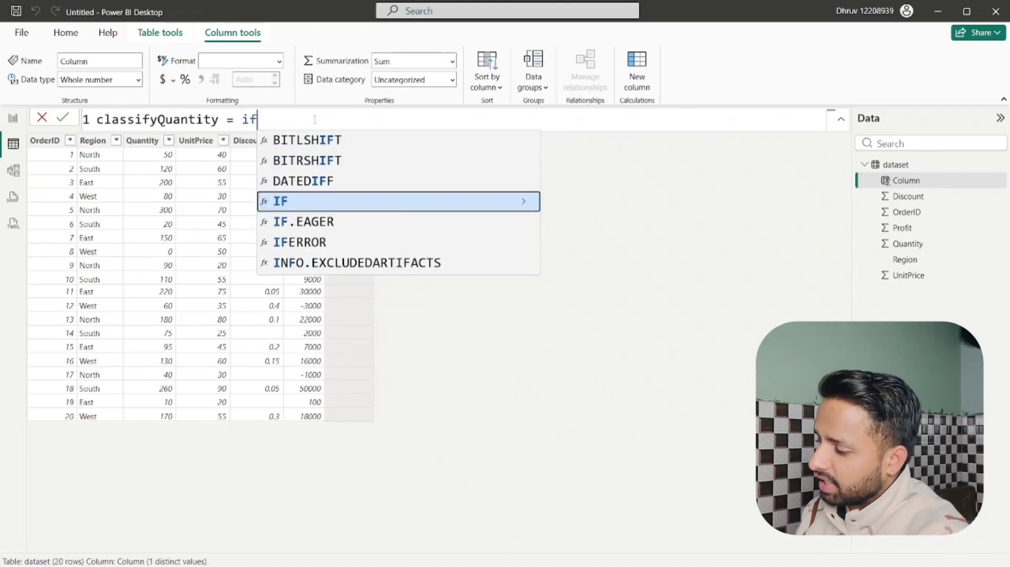
left_click(841, 120)
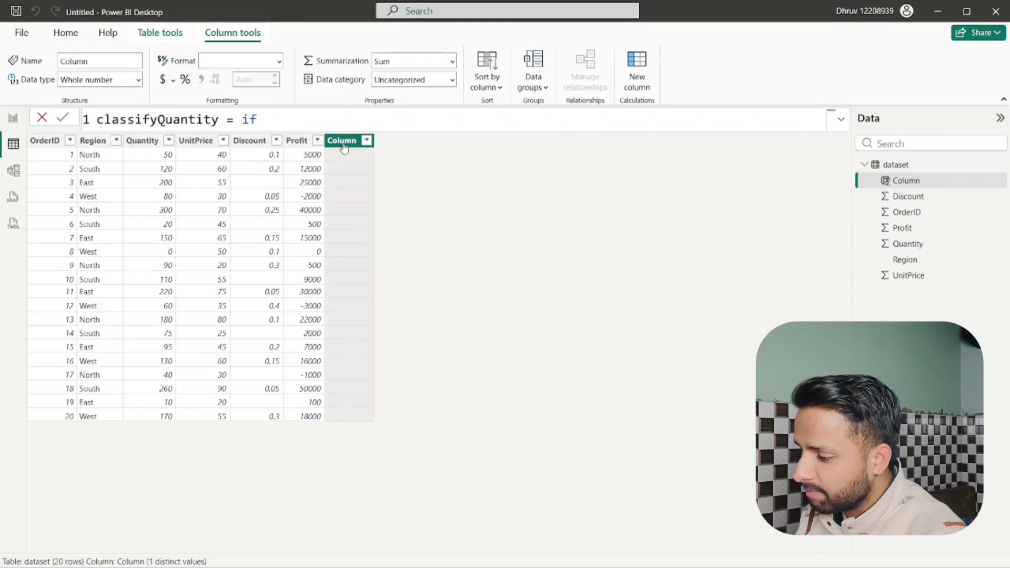
left_click(278, 118)
type("(")
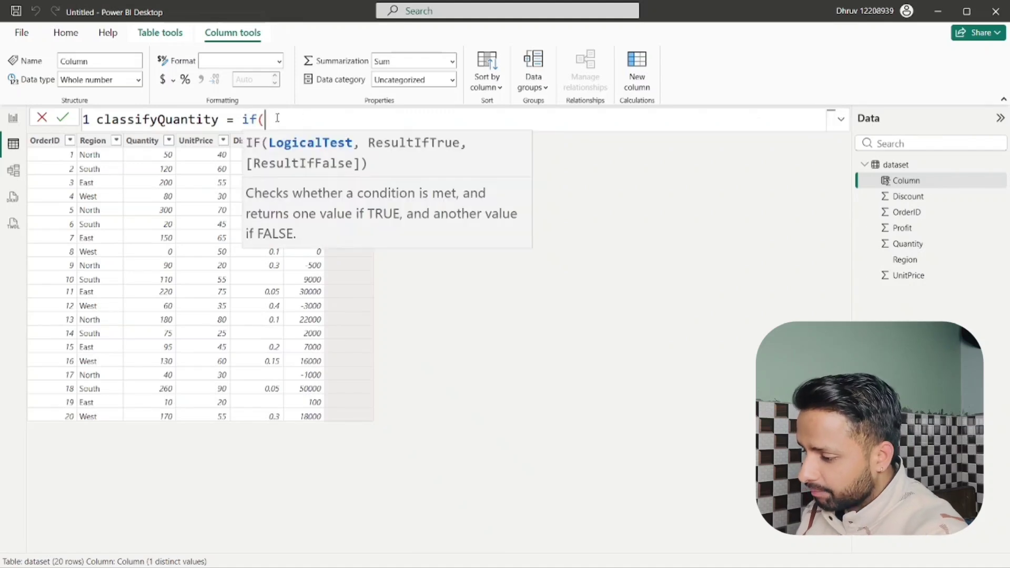
type("qua")
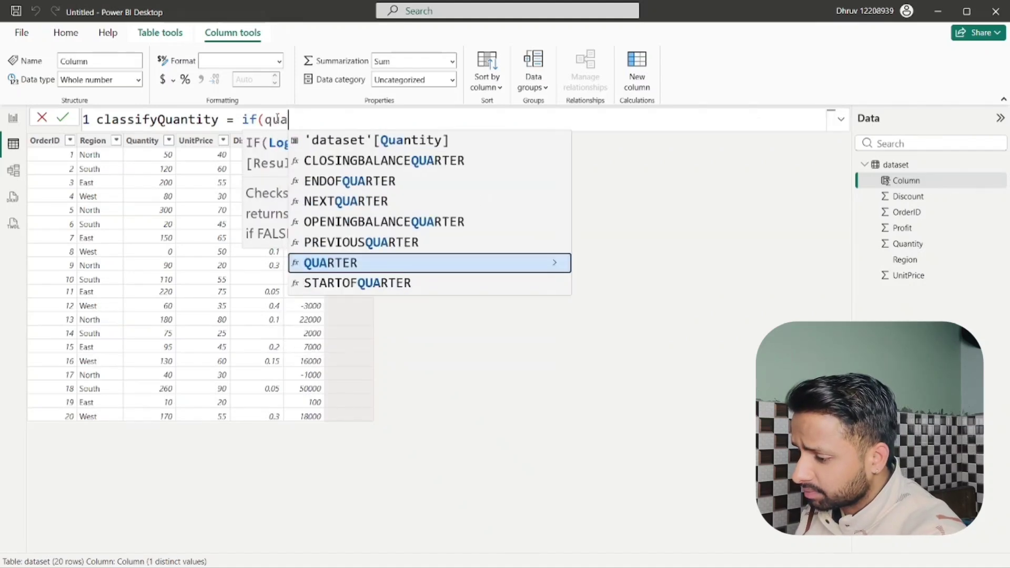
key("Tab")
key("BackSpace")
key("BackSpace")
key("BackSpace")
key("BackSpace")
key("BackSpace")
key("BackSpace")
key("BackSpace")
key("BackSpace")
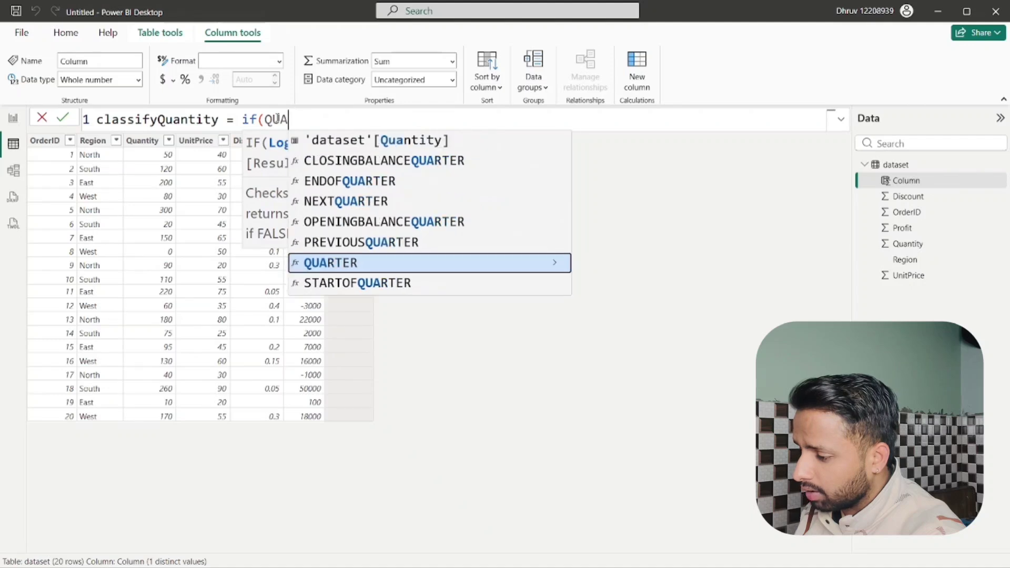
Enter 'dataset'[Quantity]>=100 as the logical test of the classifyQuantity IF formula.
type("qu")
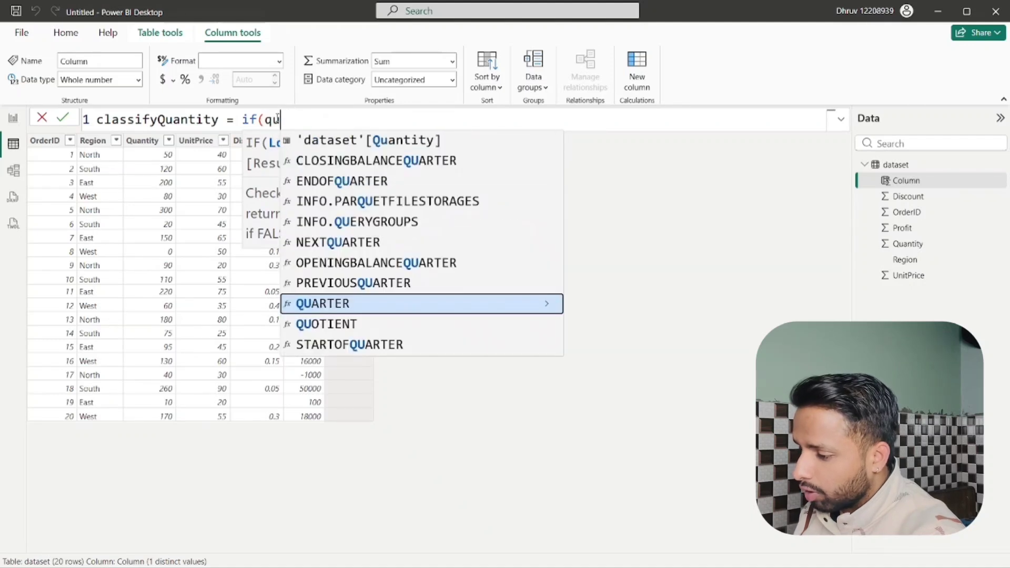
left_click(343, 143)
type(">")
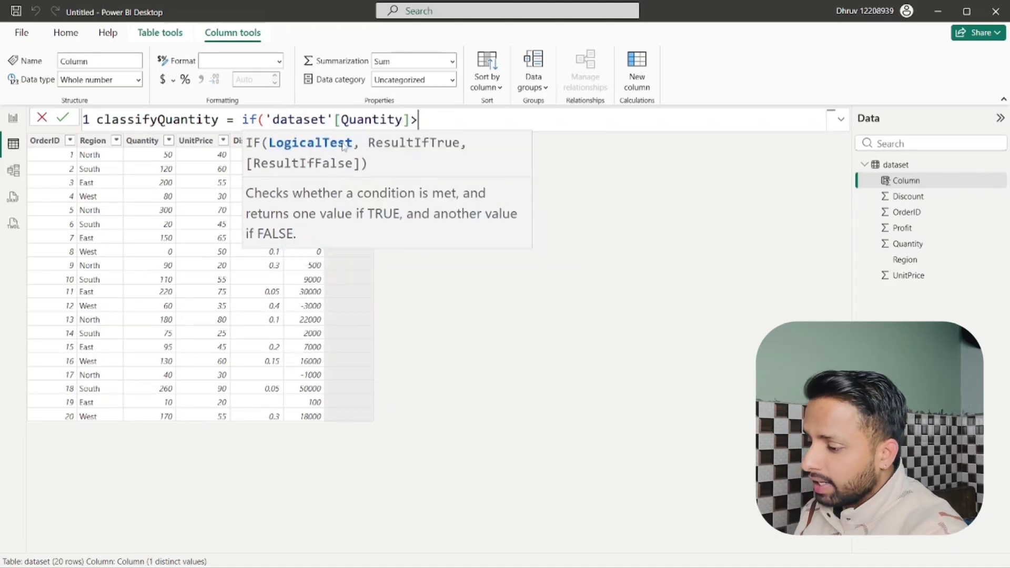
type("1000")
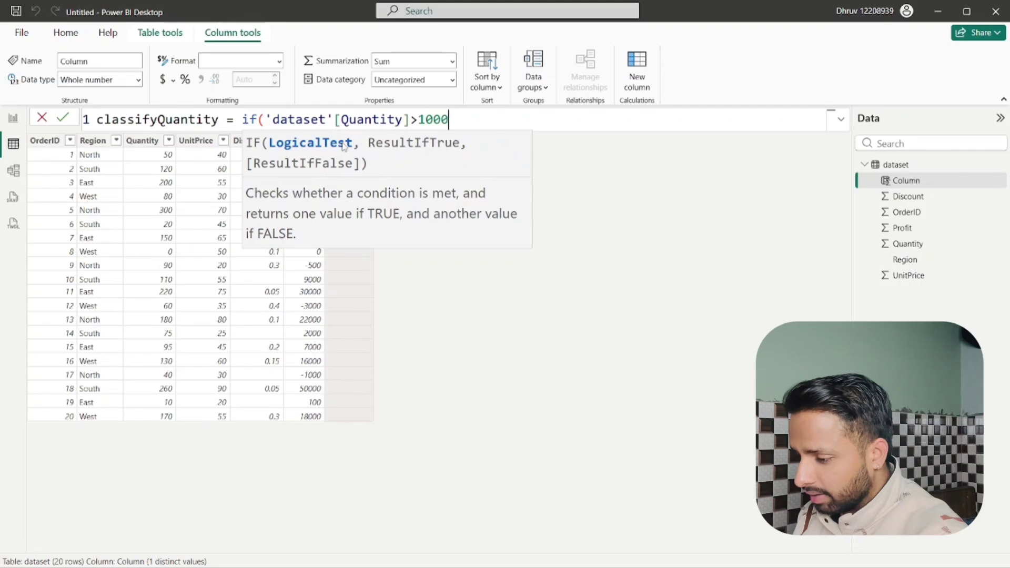
key("BackSpace")
key("Left")
key("Left")
key("Left")
type("=")
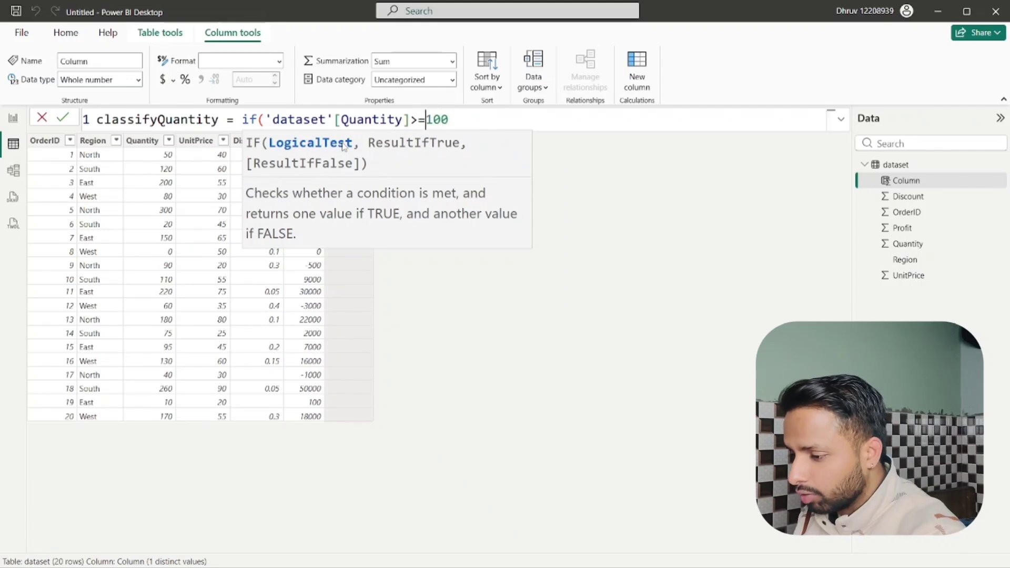
Complete the IF with "High" as the true result and "low" as the false result, and commit the classifyQuantity formula.
key("Right")
key("Right")
key("Right")
type(",\"H")
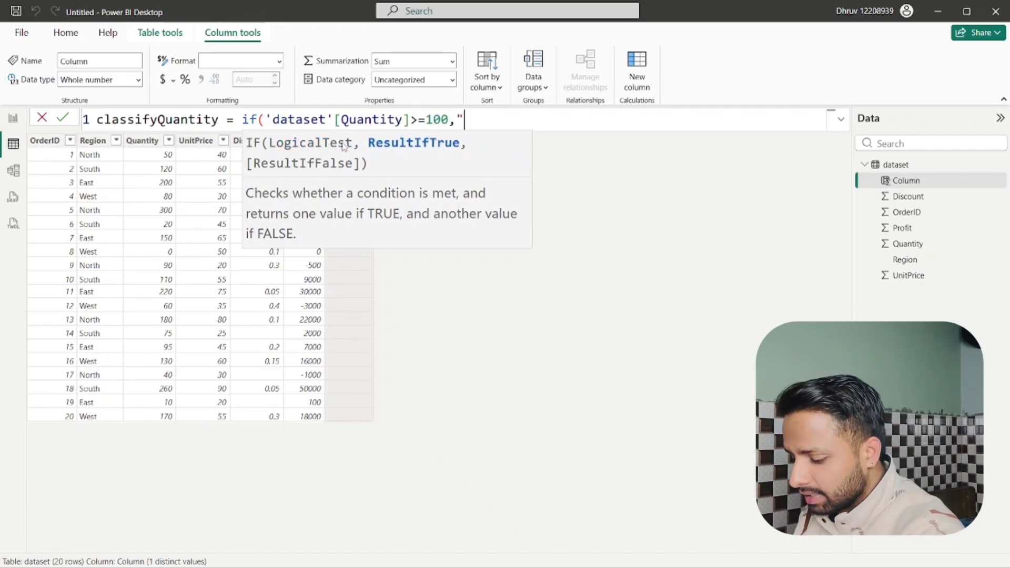
type("igh")
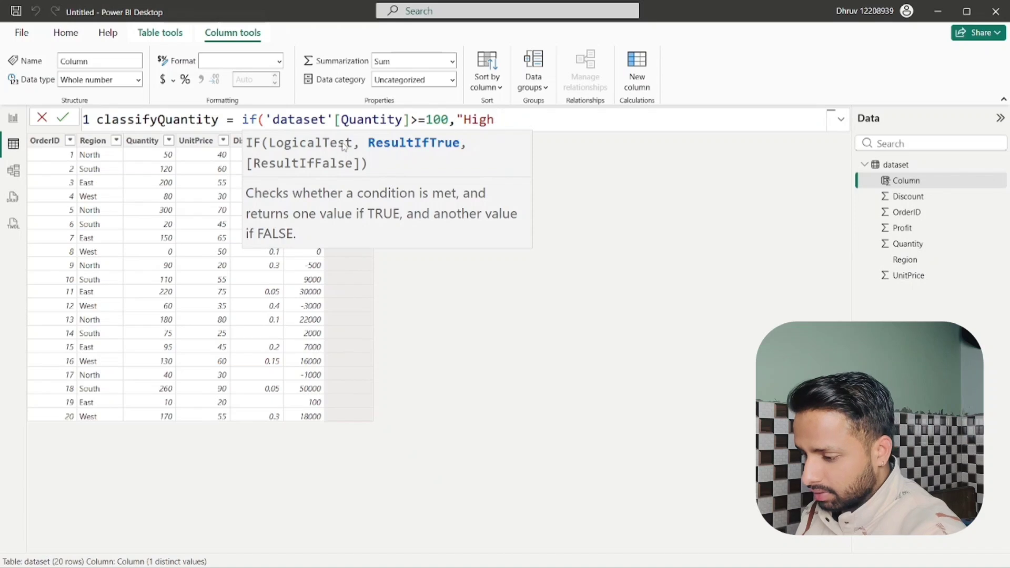
type("\",")
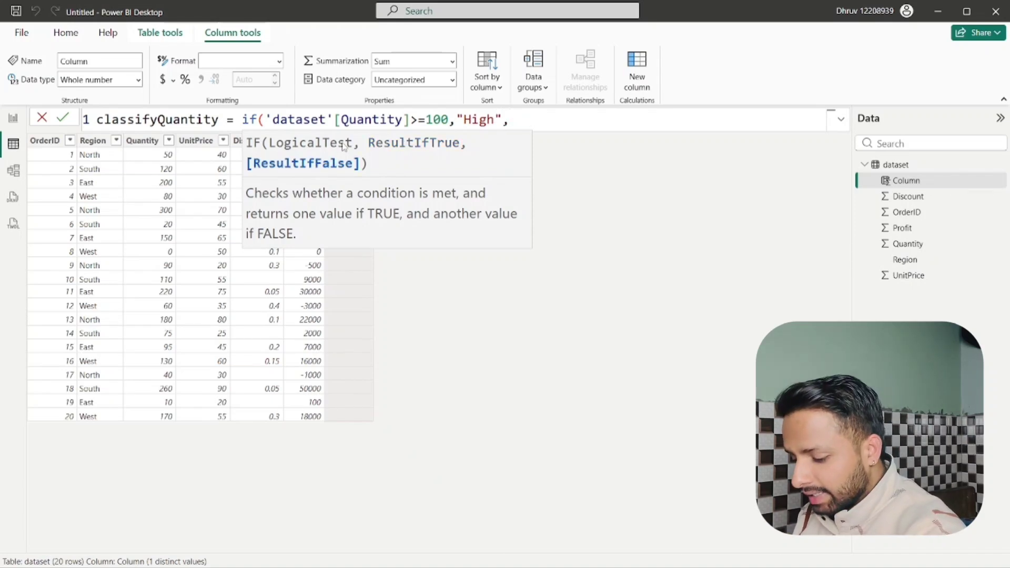
type("\"low\")")
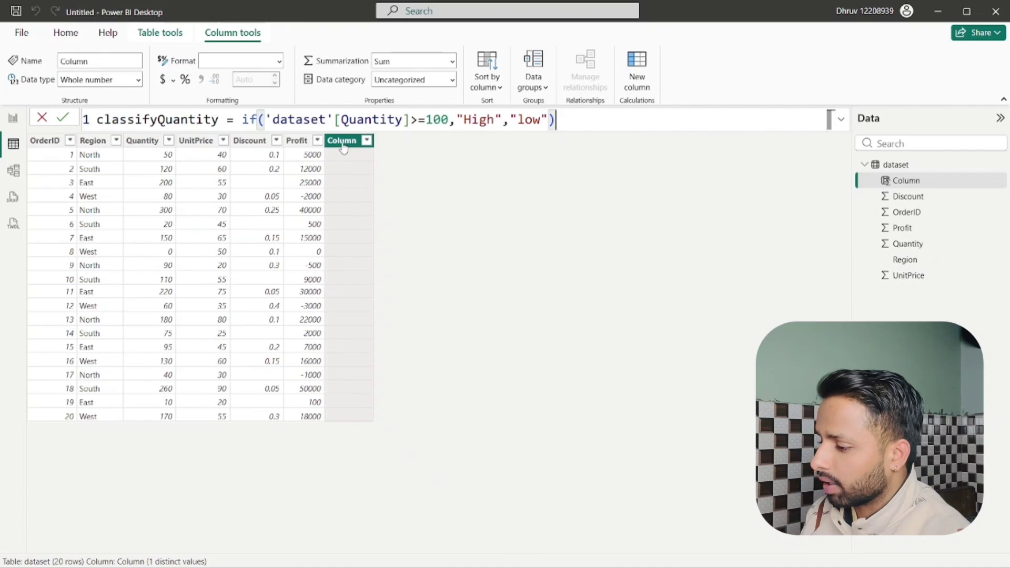
key("Return")
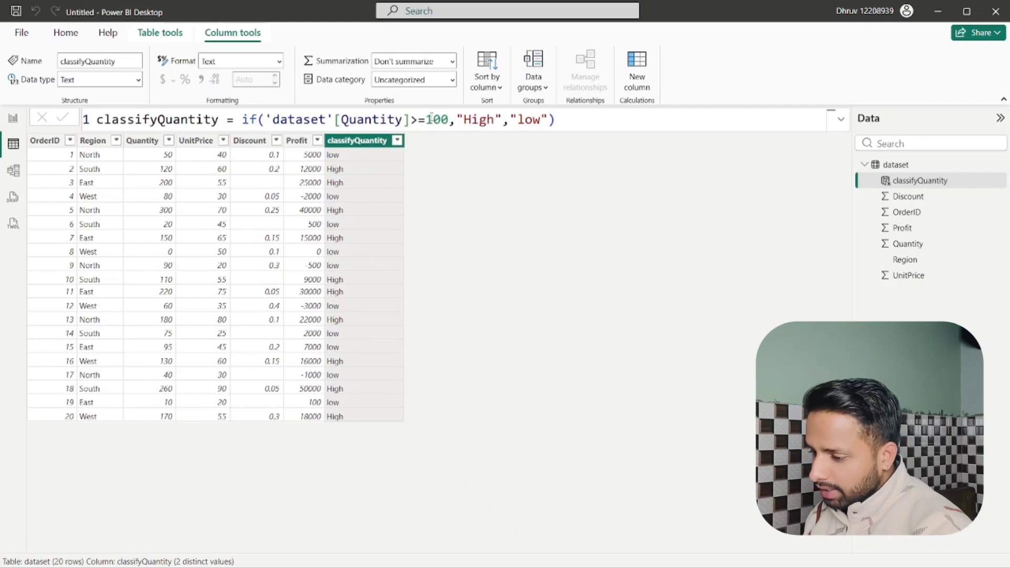
Examine the condition and the true and false results in the classifyQuantity formula against the rows of the table.
left_click_drag(448, 119, 272, 120)
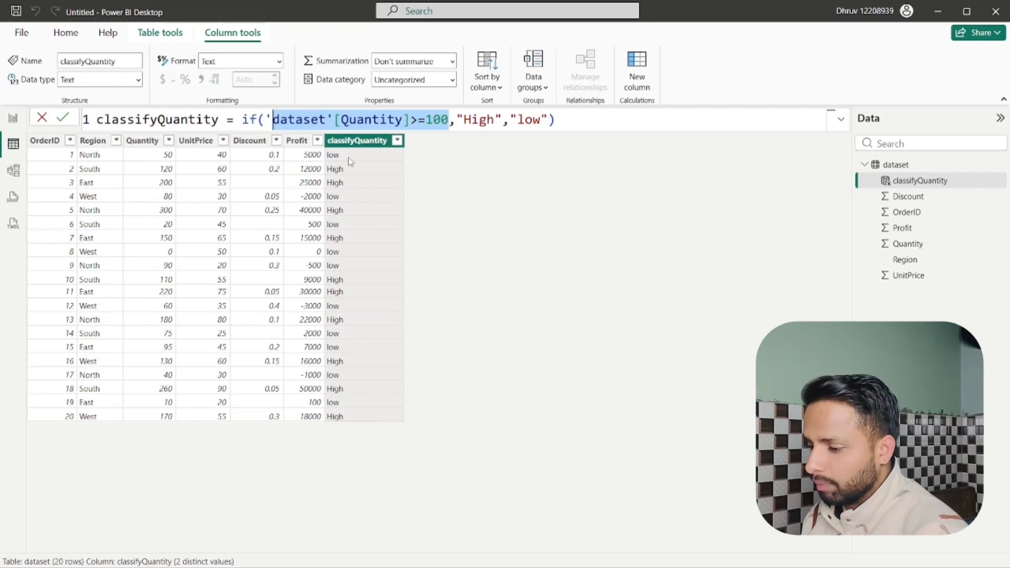
left_click(550, 120)
left_click_drag(550, 120, 517, 120)
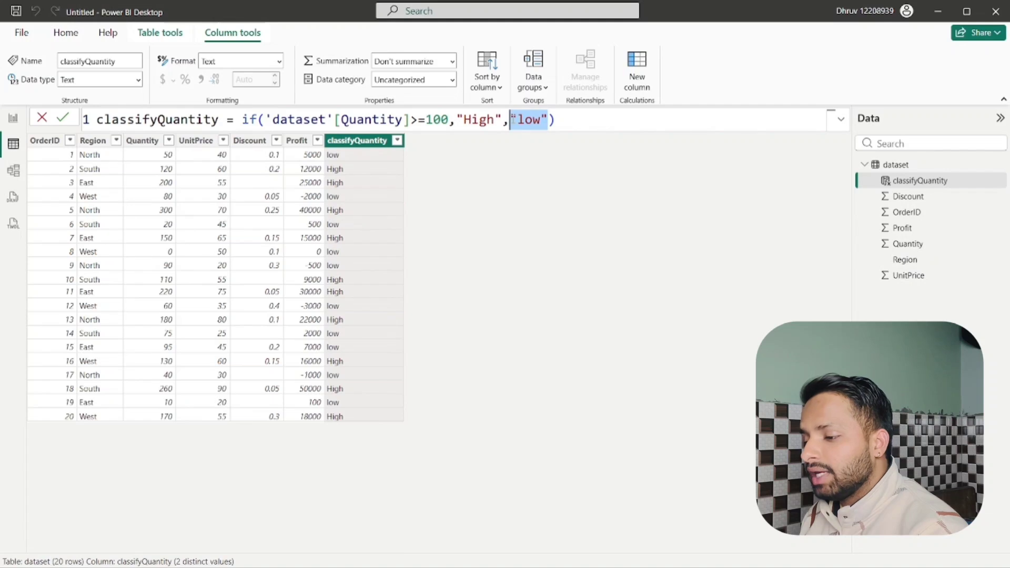
left_click_drag(449, 120, 266, 122)
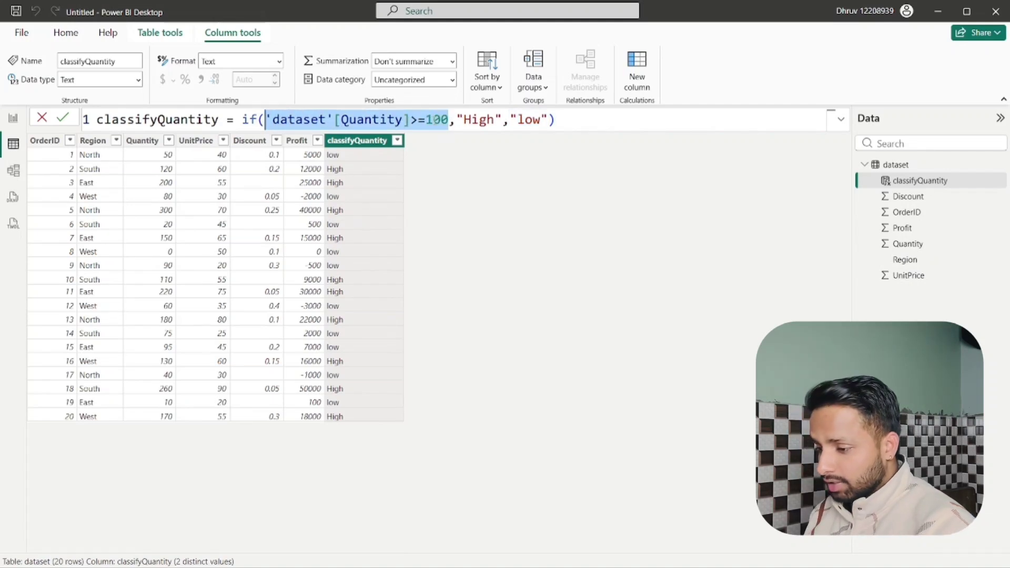
left_click_drag(503, 120, 265, 120)
left_click_drag(549, 120, 511, 120)
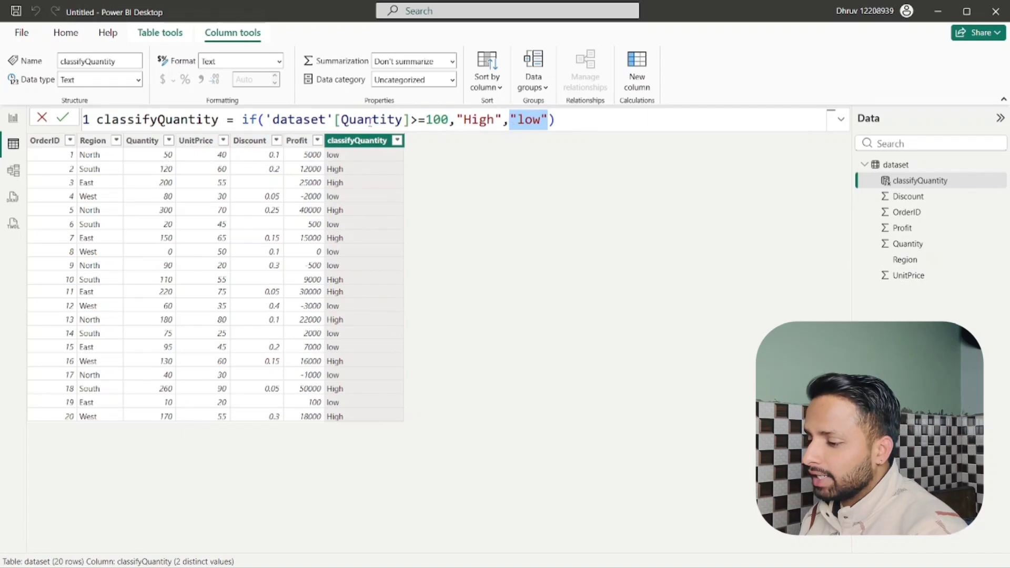
left_click_drag(450, 120, 266, 120)
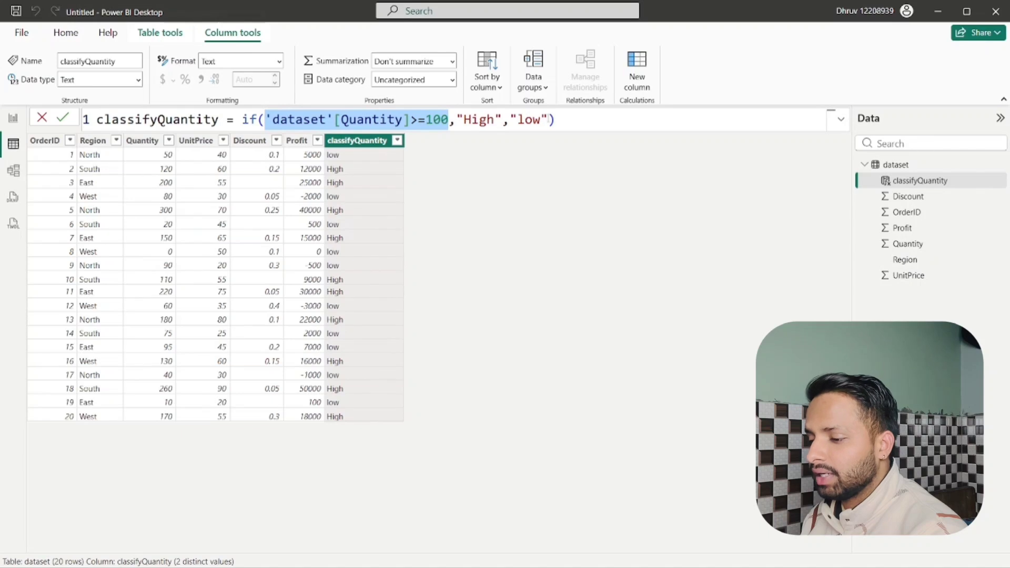
left_click_drag(550, 120, 509, 120)
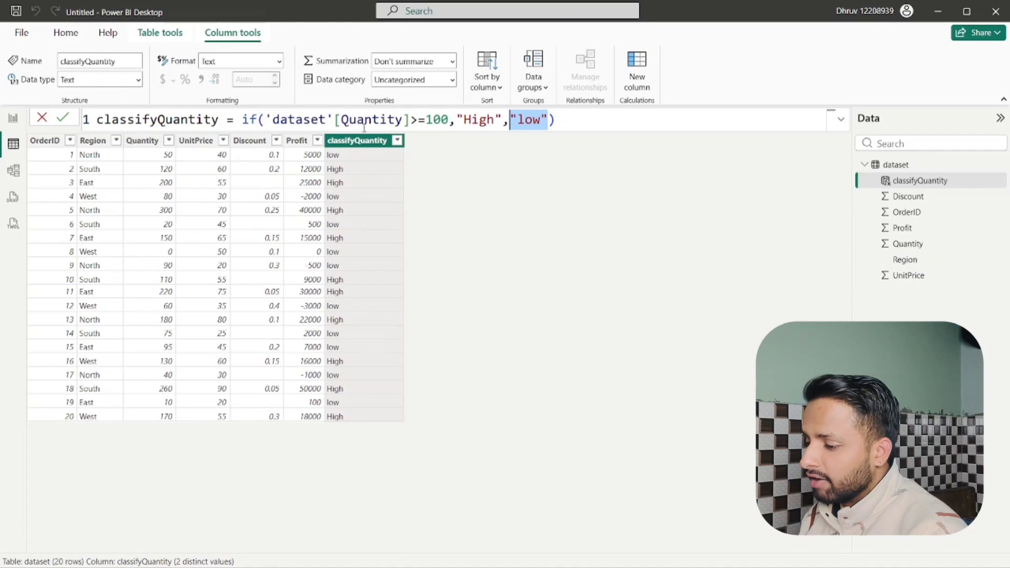
left_click_drag(418, 120, 265, 120)
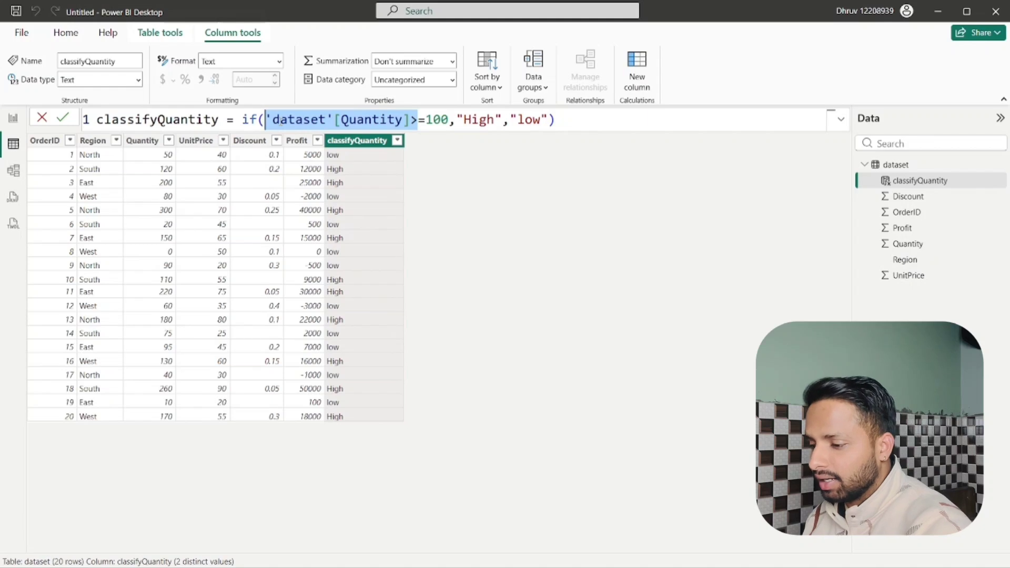
left_click_drag(502, 120, 464, 120)
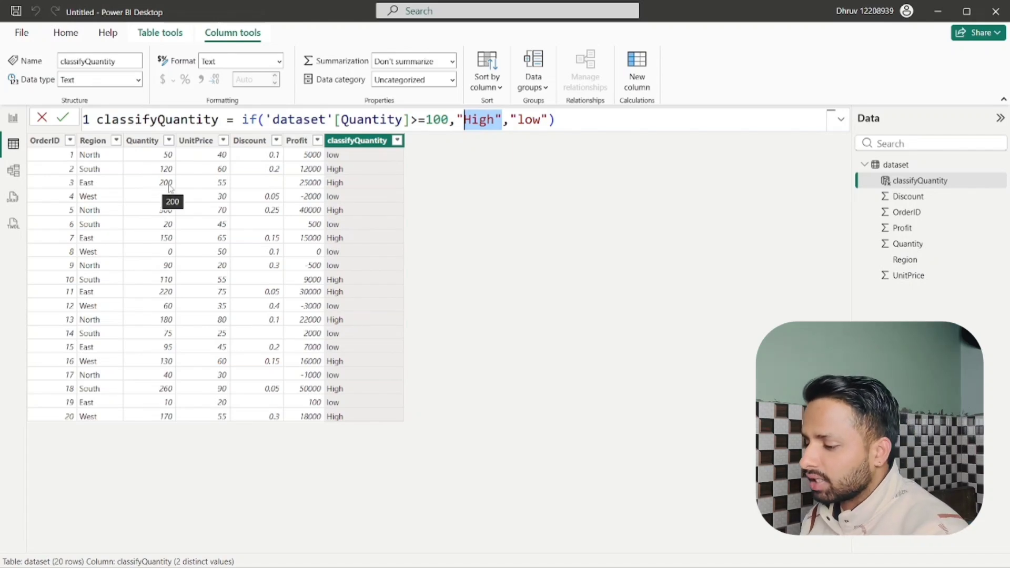
left_click(473, 202)
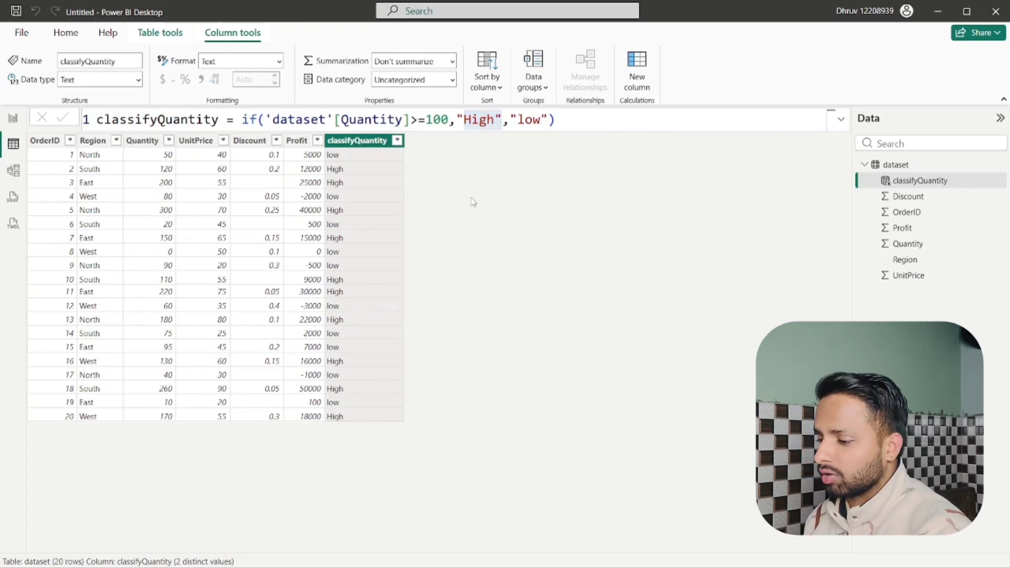
Add another calculated column named classifyNest and begin its formula with an IF function.
left_click(636, 78)
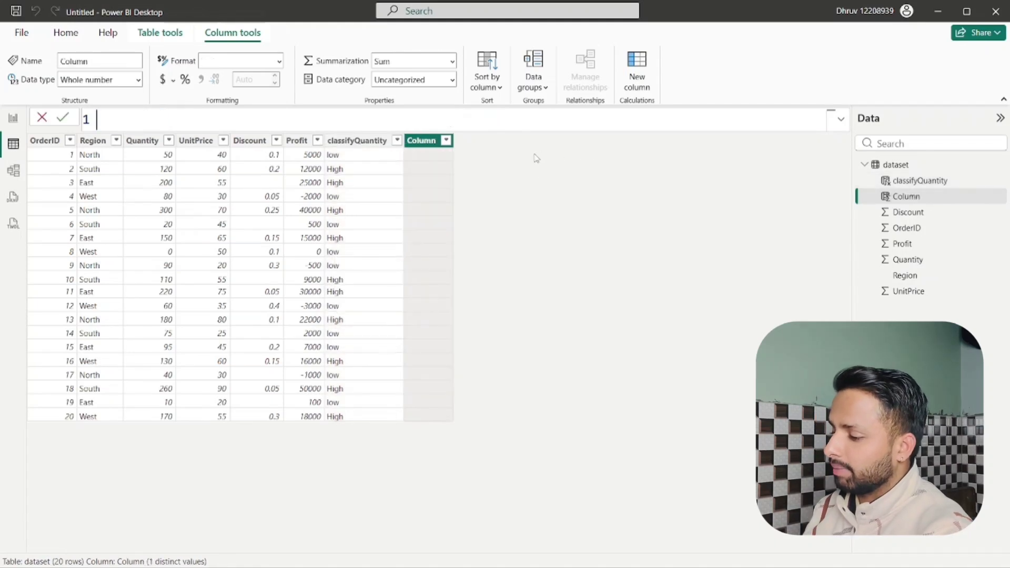
type("Cl")
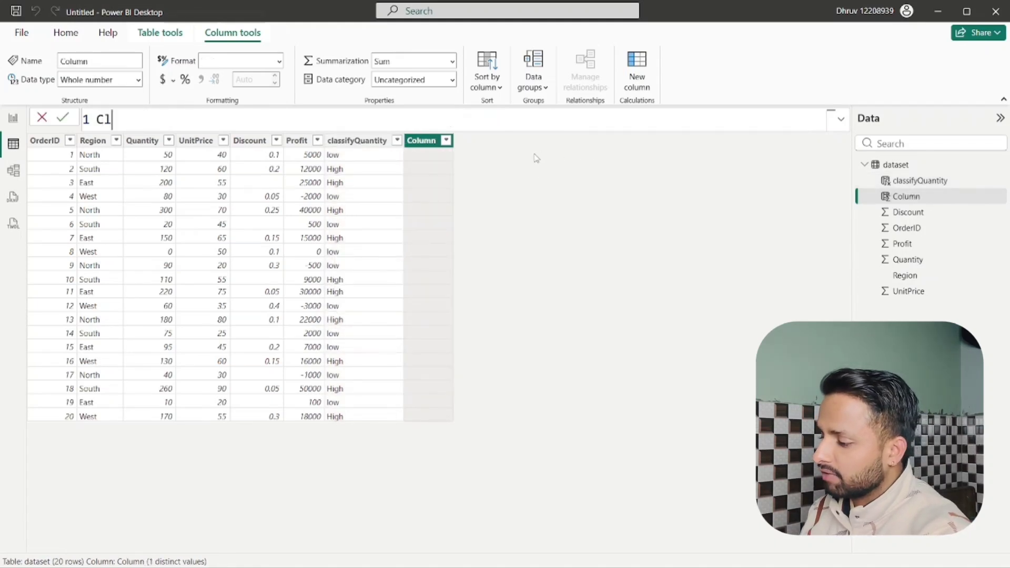
key("BackSpace")
key("BackSpace")
type("clsa")
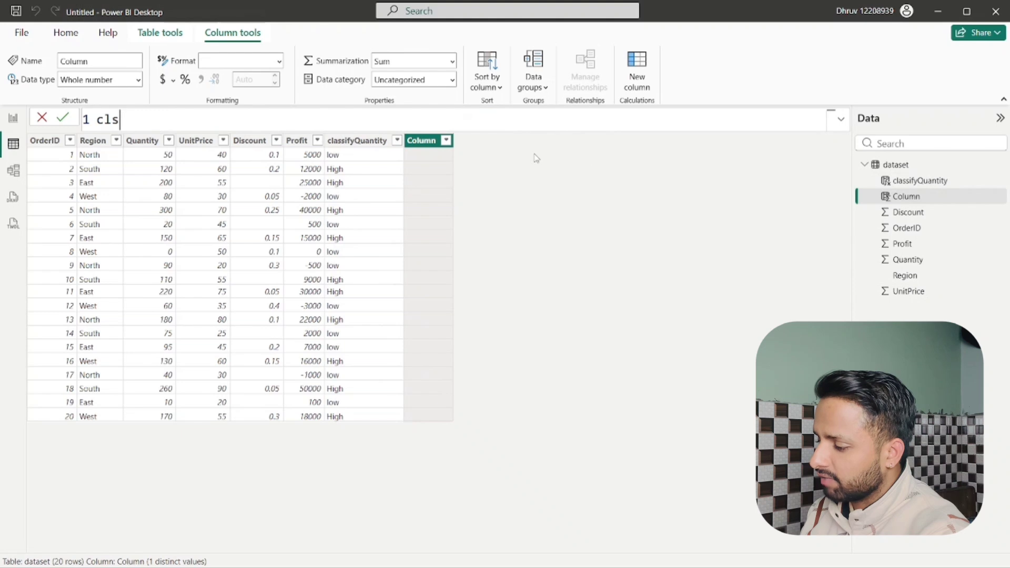
key("BackSpace")
key("BackSpace")
type("assify")
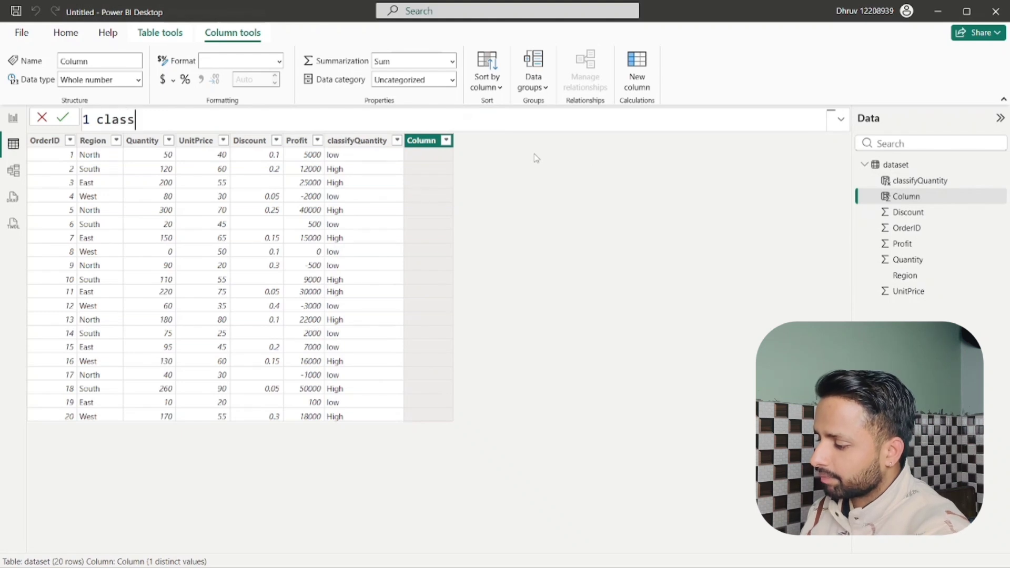
type("Nest = ")
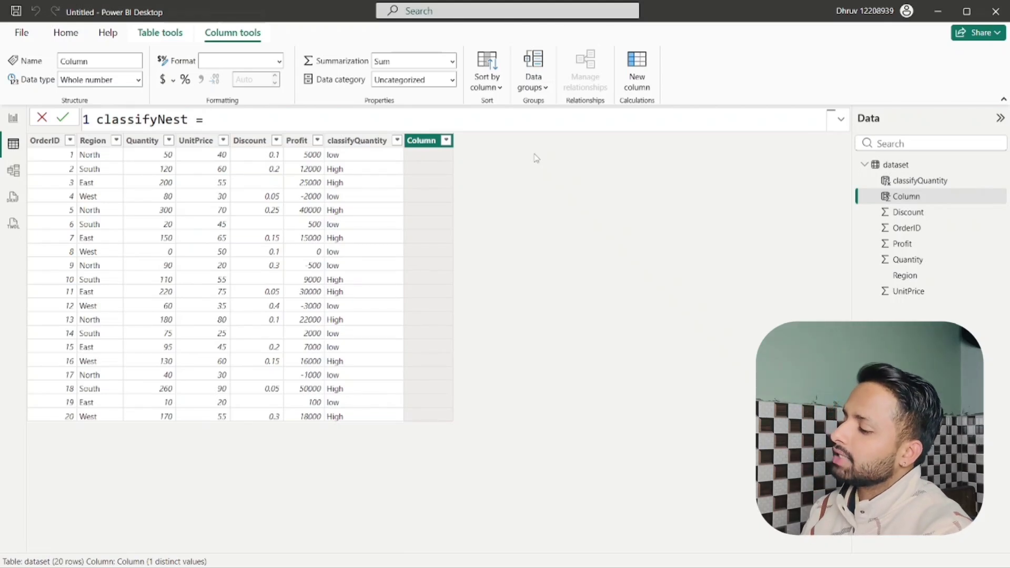
type("if")
key("Tab")
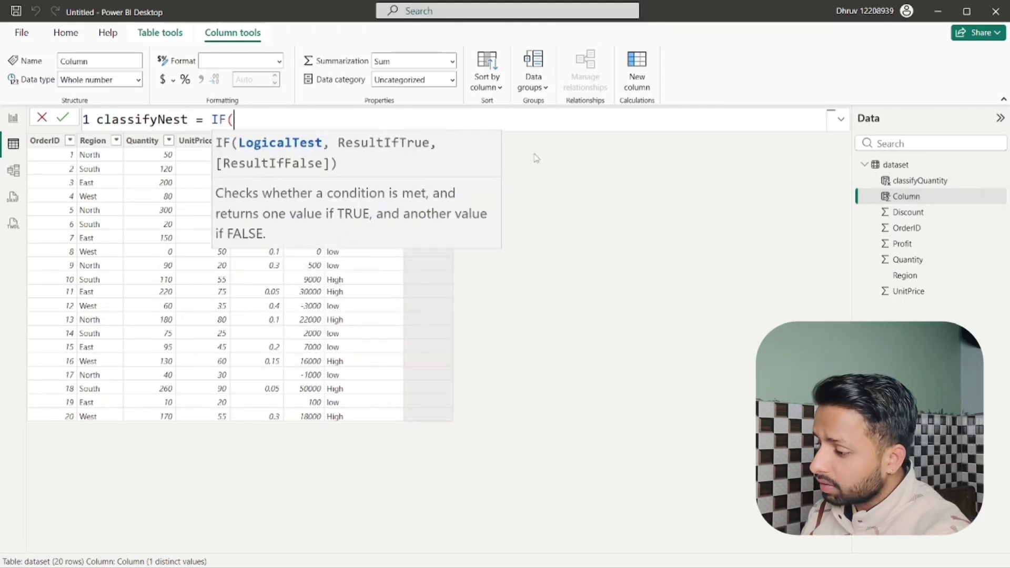
Enter 'dataset'[Quantity]>=150 as the logical test of the classifyNest IF formula.
type("qua")
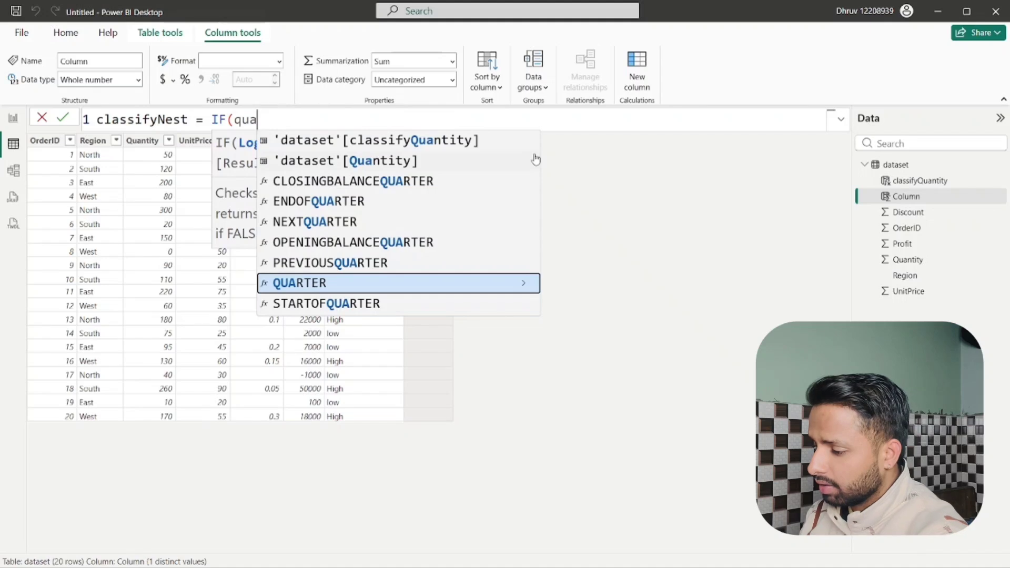
key("Up")
key("Up")
key("Up")
key("Up")
key("Up")
key("Up")
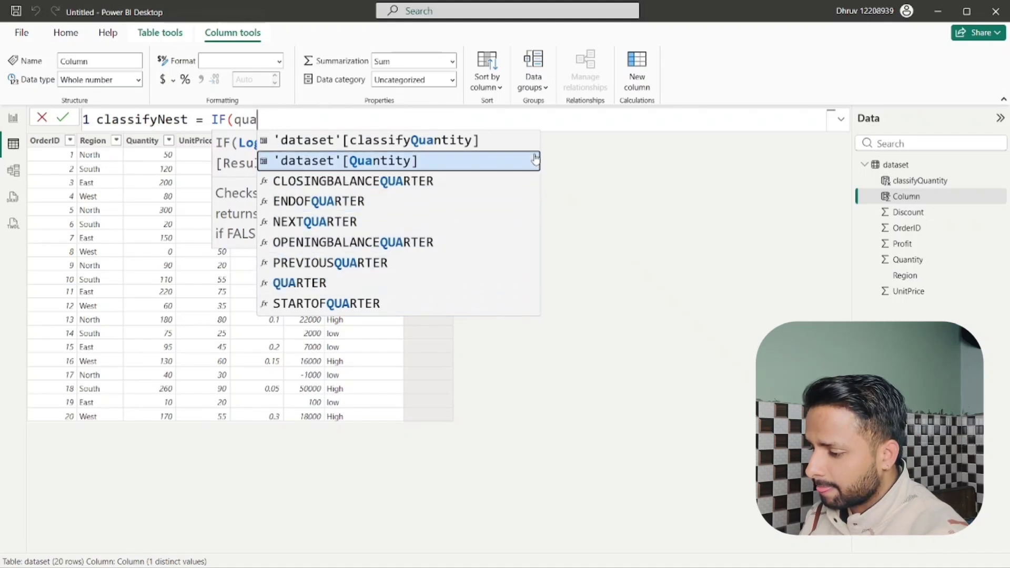
key("Tab")
type(",")
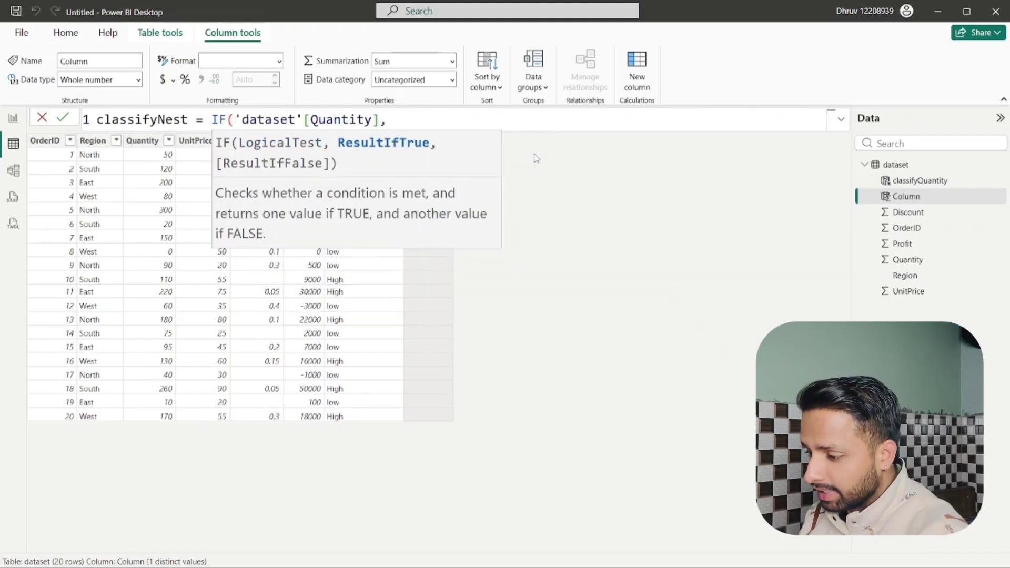
key("BackSpace")
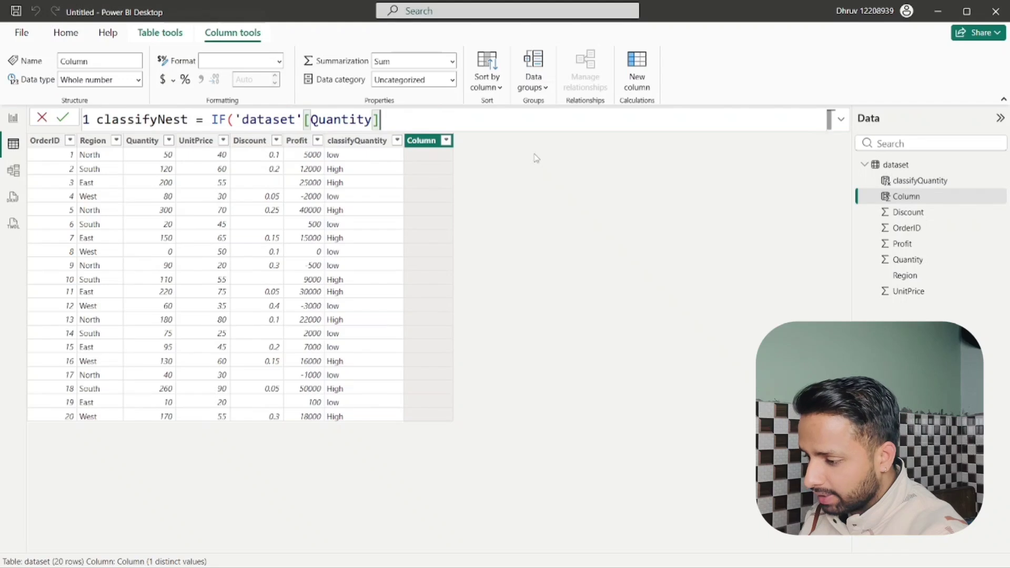
type(">=")
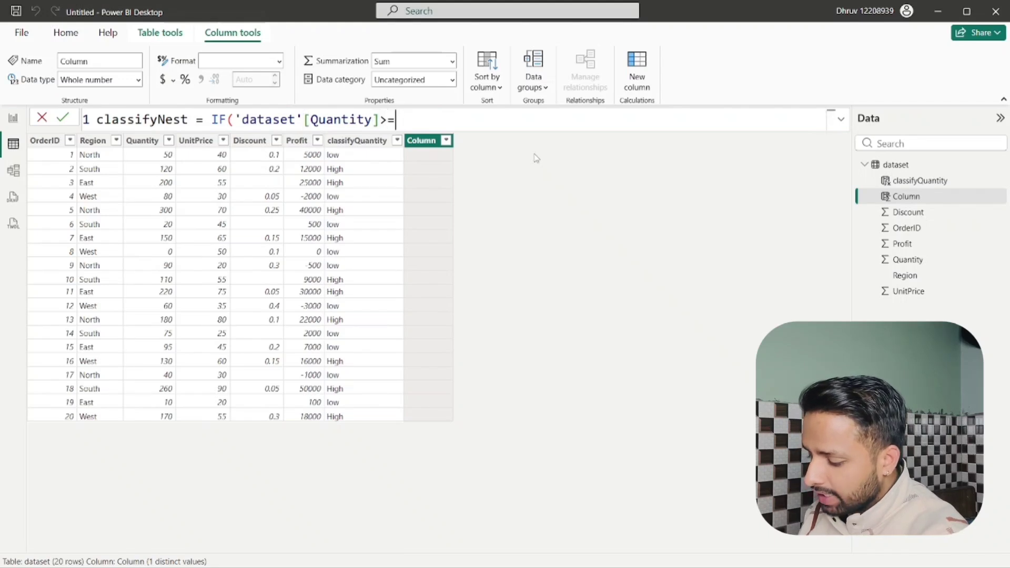
type("15")
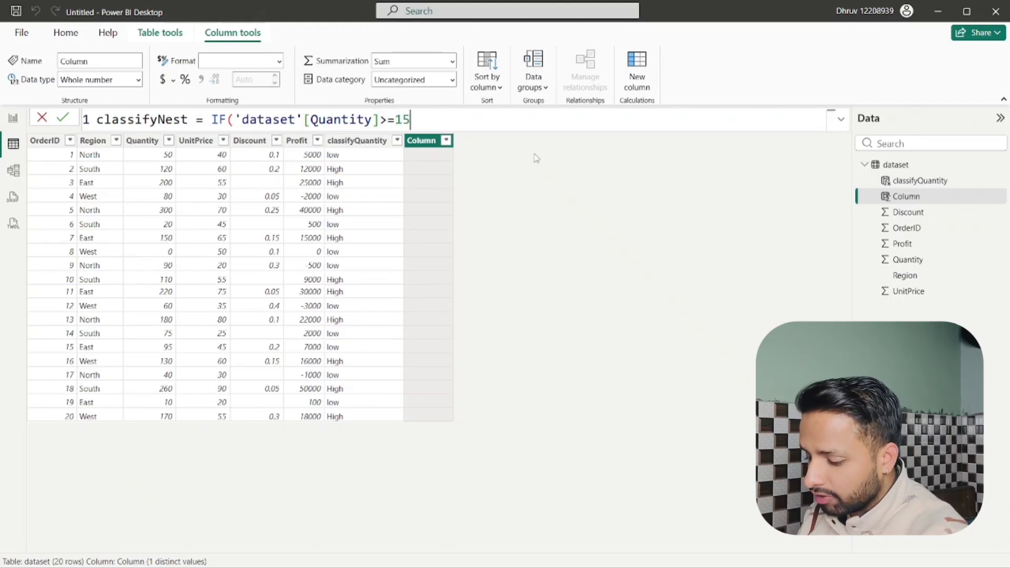
type("0,")
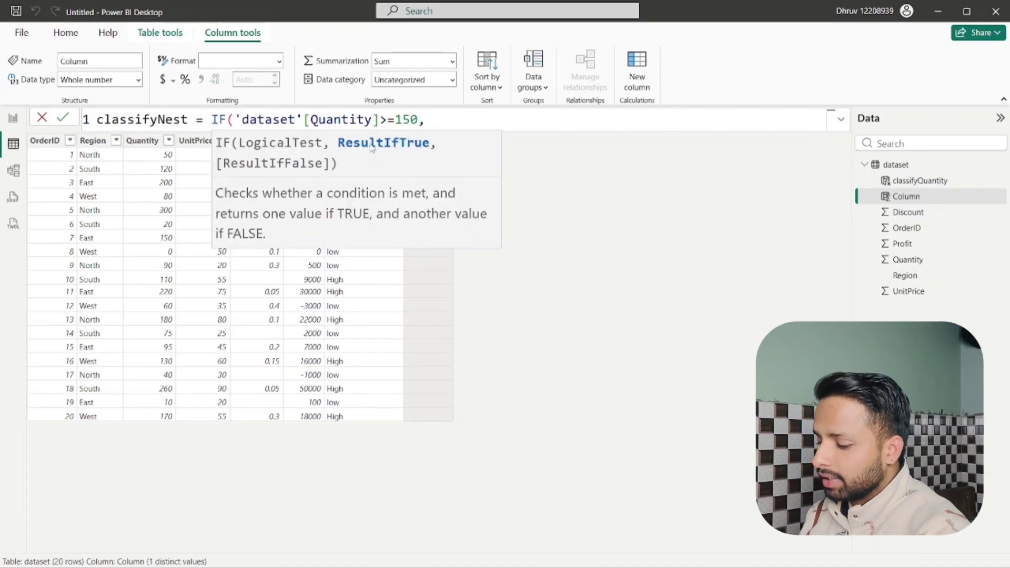
Set "high" as the true result and start a nested IF function as the false result.
type("\"high")
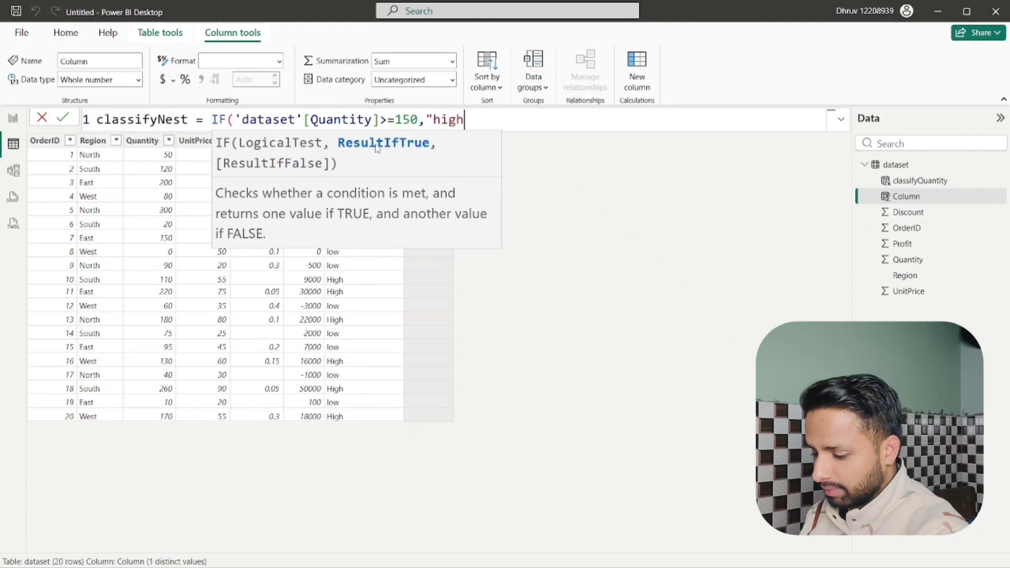
type("\",")
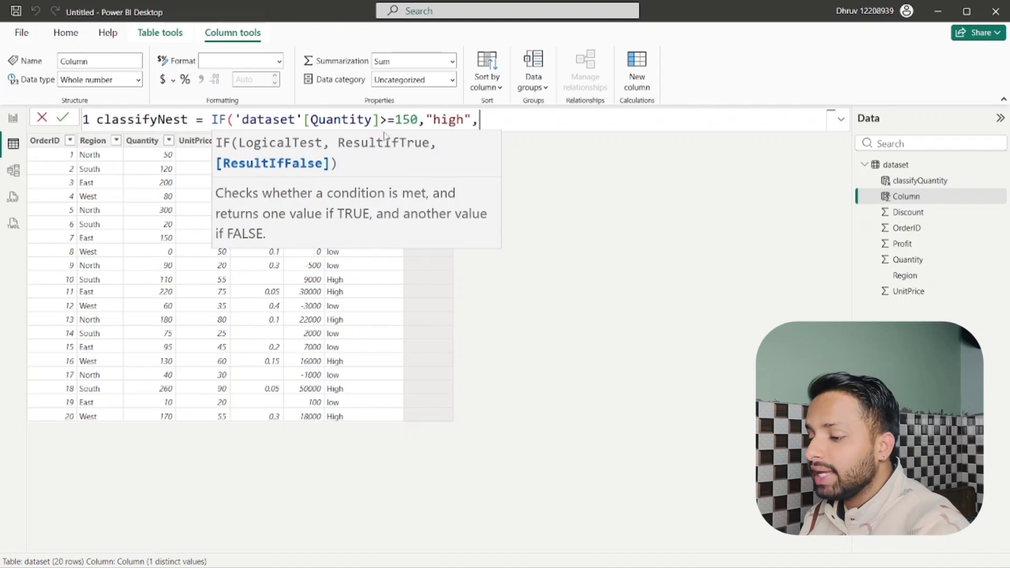
type("if")
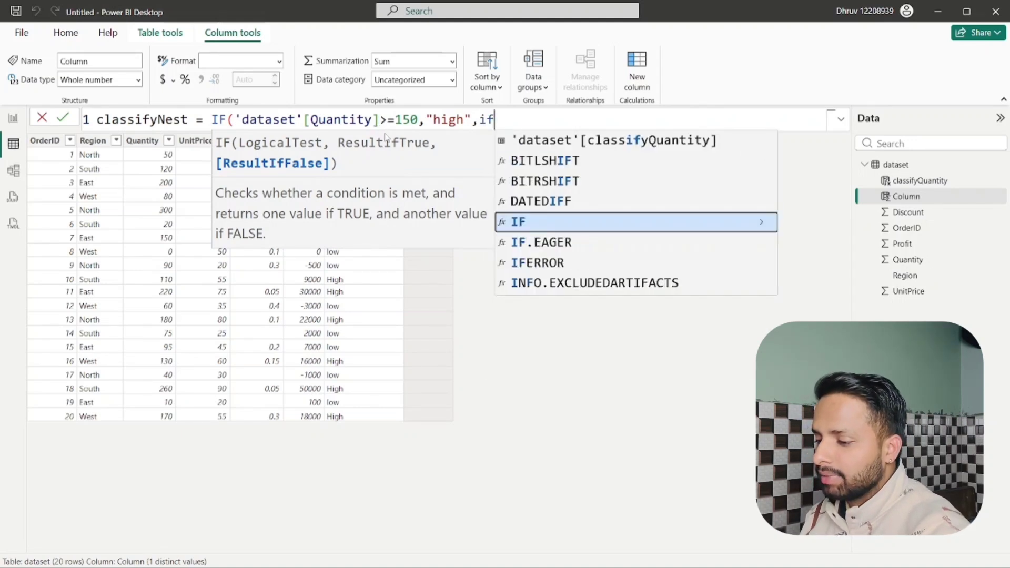
key("Tab")
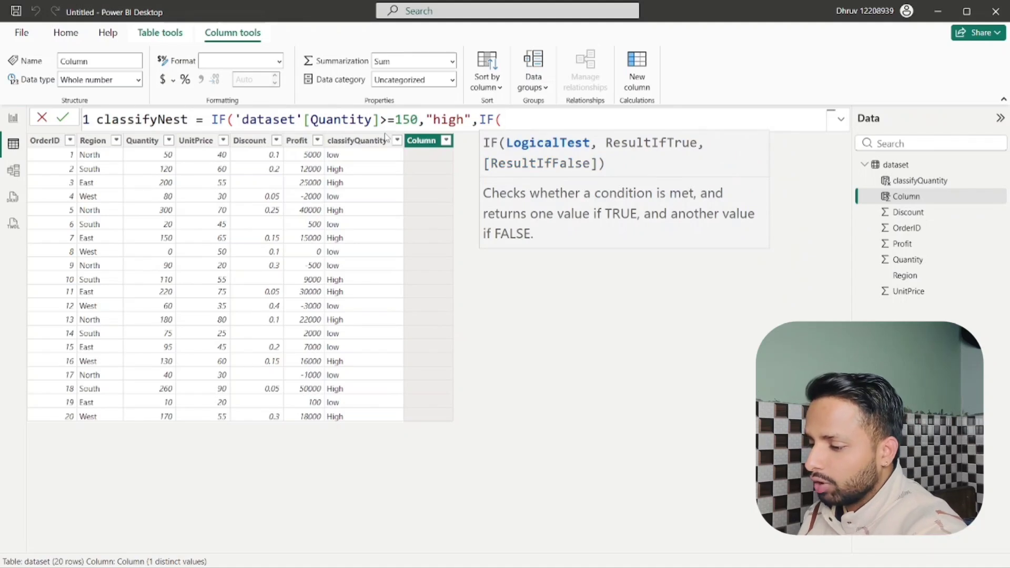
Enter 'dataset'[Quantity]>=80 as the nested IF's logical test, with Mid as the text of its true result.
type("qua")
left_click(558, 170)
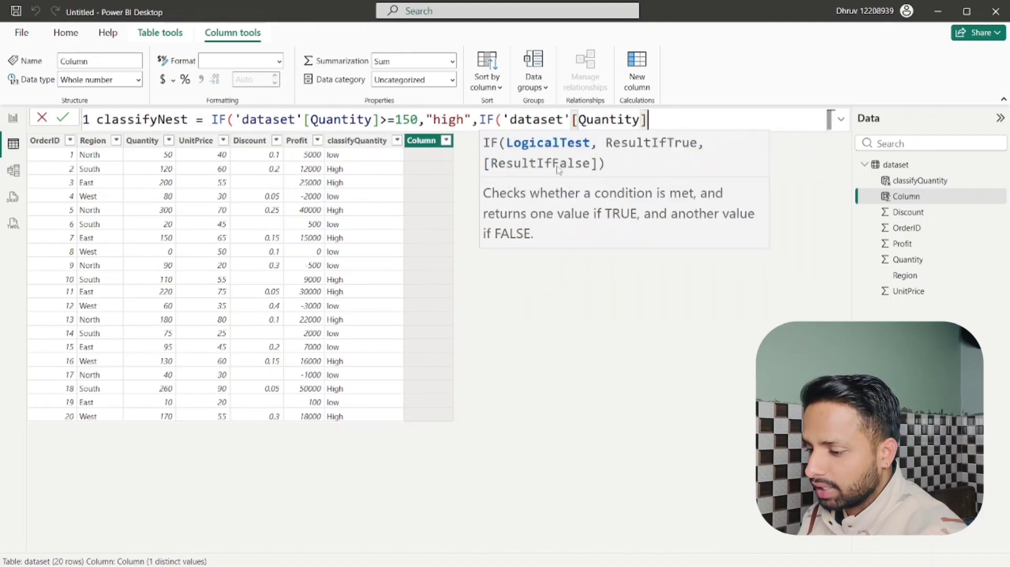
type(",")
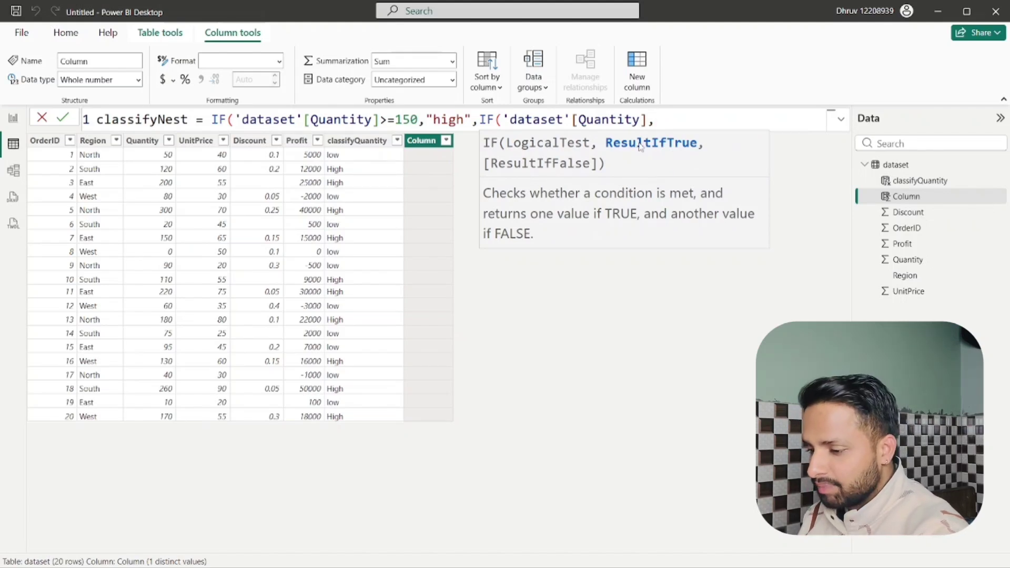
type("\"")
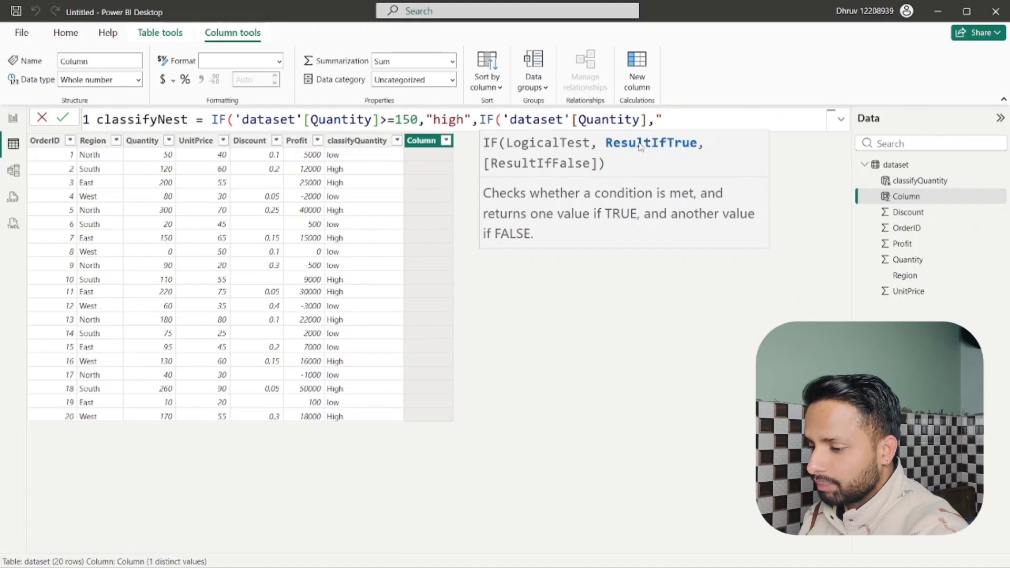
type("Min")
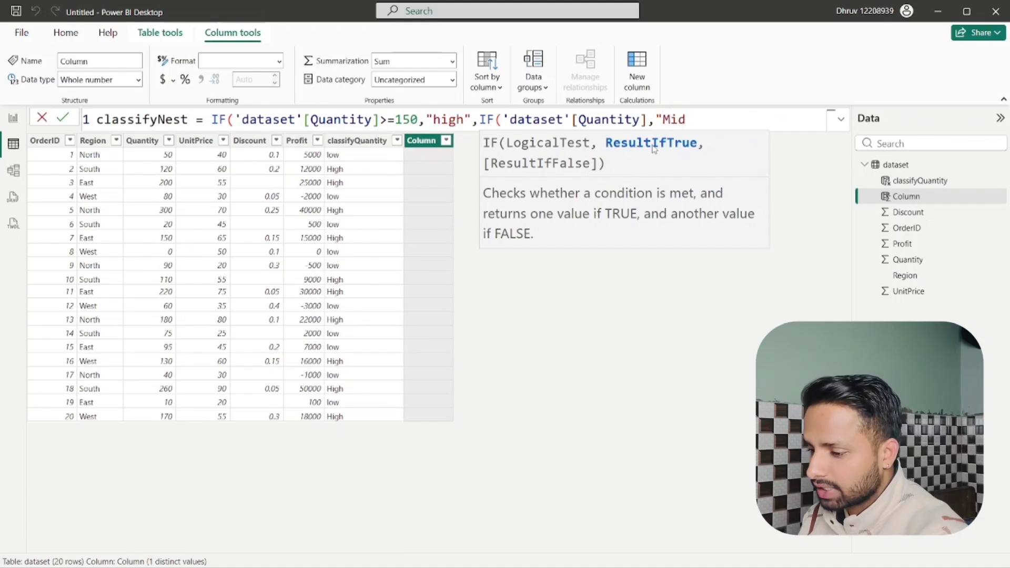
left_click(648, 120)
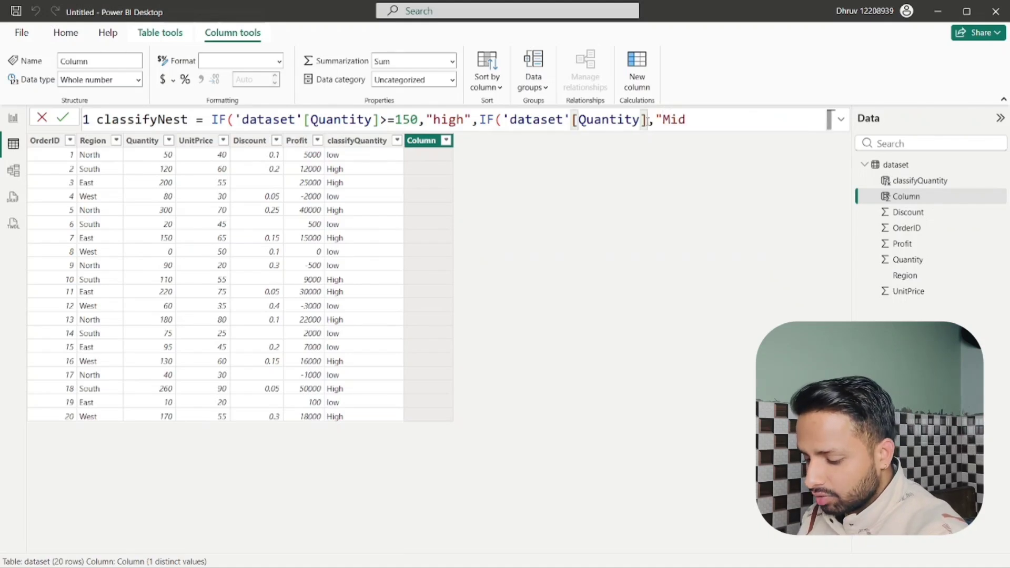
type(">=8")
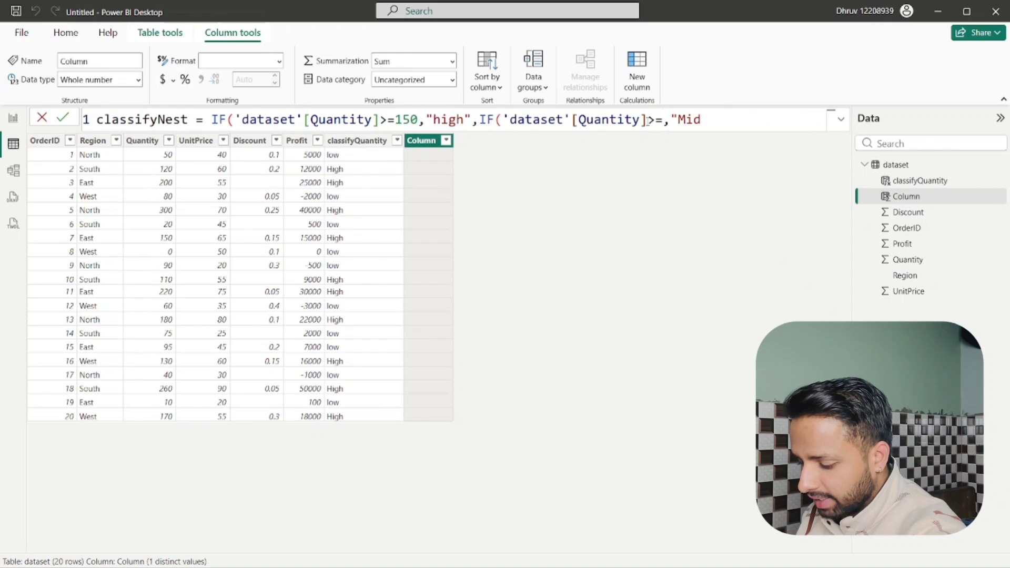
type("0")
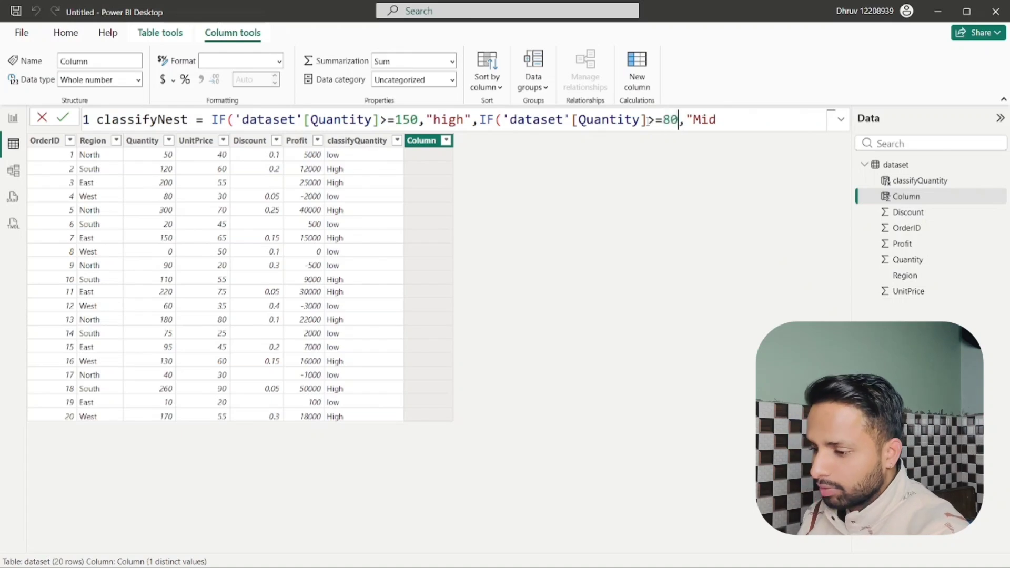
Finish the nested IF's "Mid" result, add "low" as its false result, and close both IF functions.
left_click(725, 122)
type("\",")
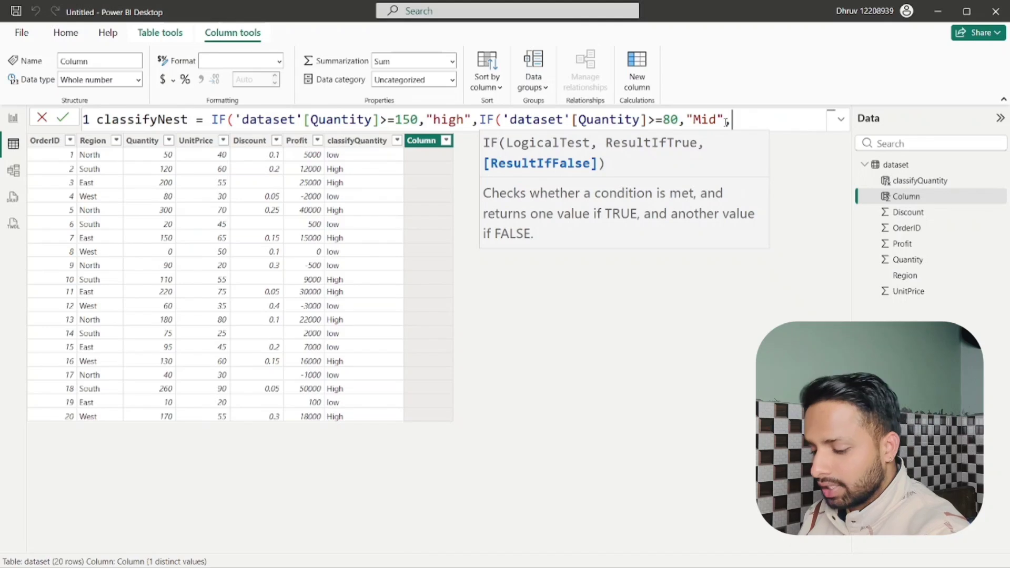
type("\"low")
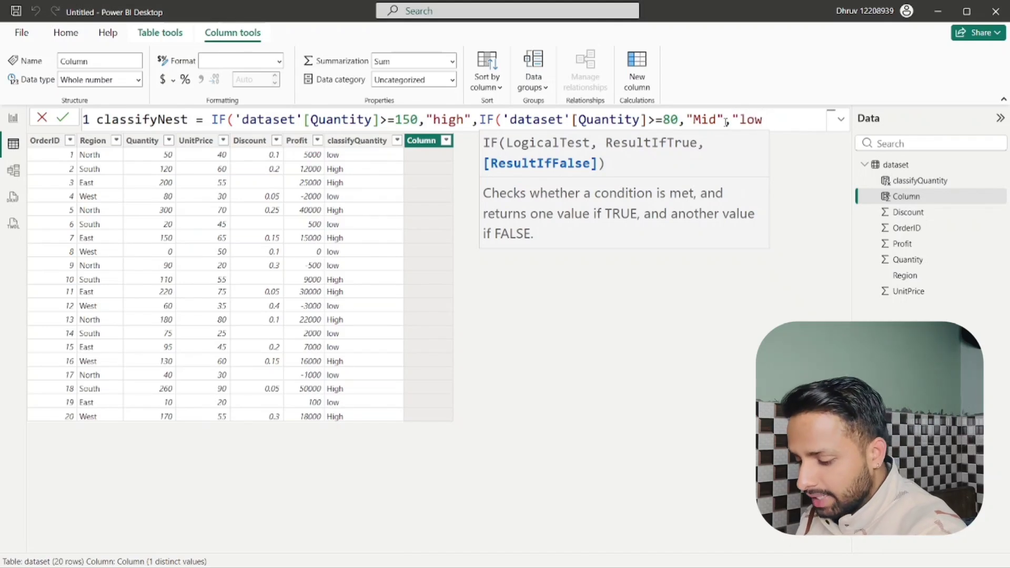
type("\"))")
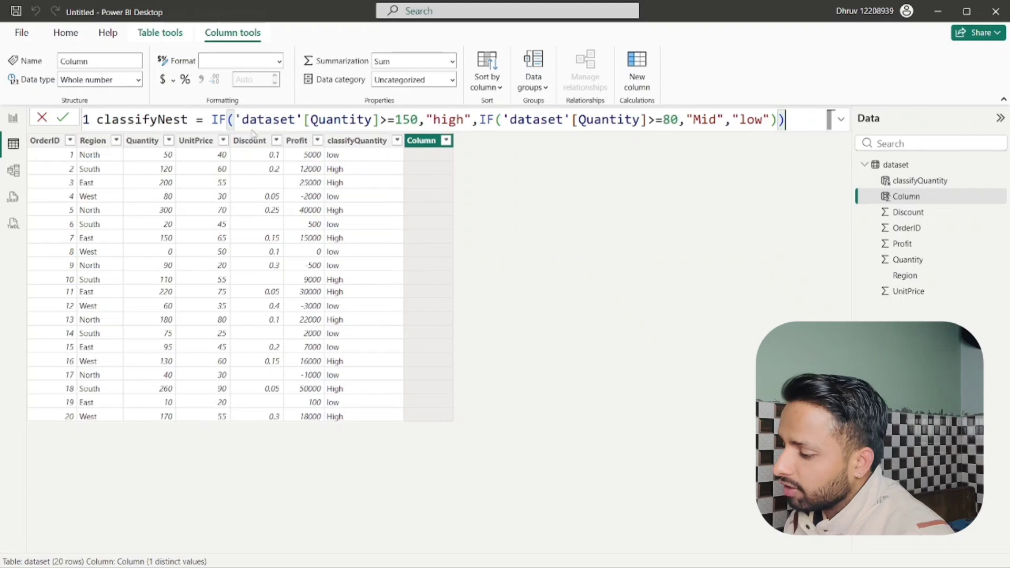
Examine the outer condition and the nested IF expression in the classifyNest formula.
left_click_drag(418, 119, 234, 120)
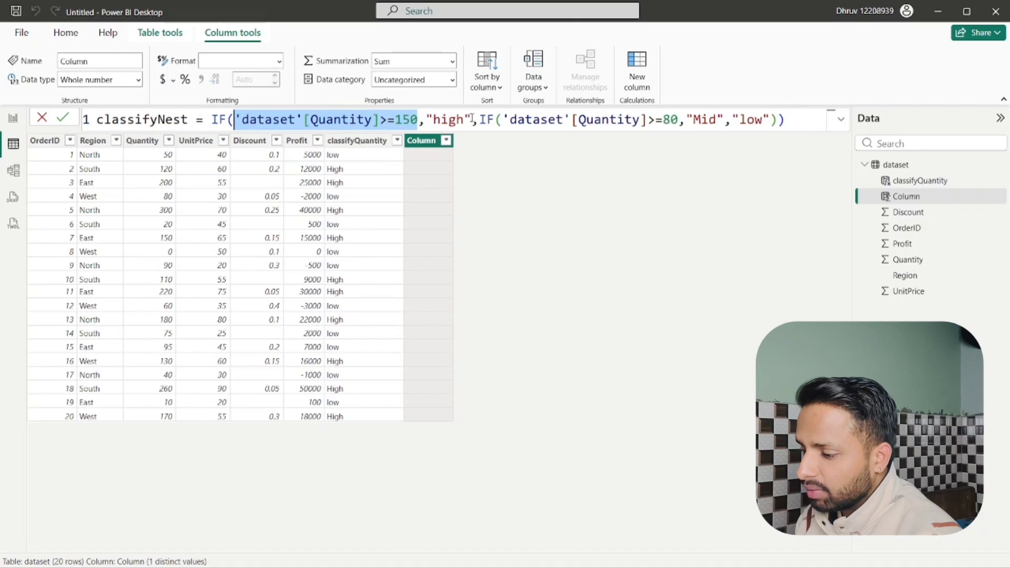
left_click_drag(471, 119, 234, 120)
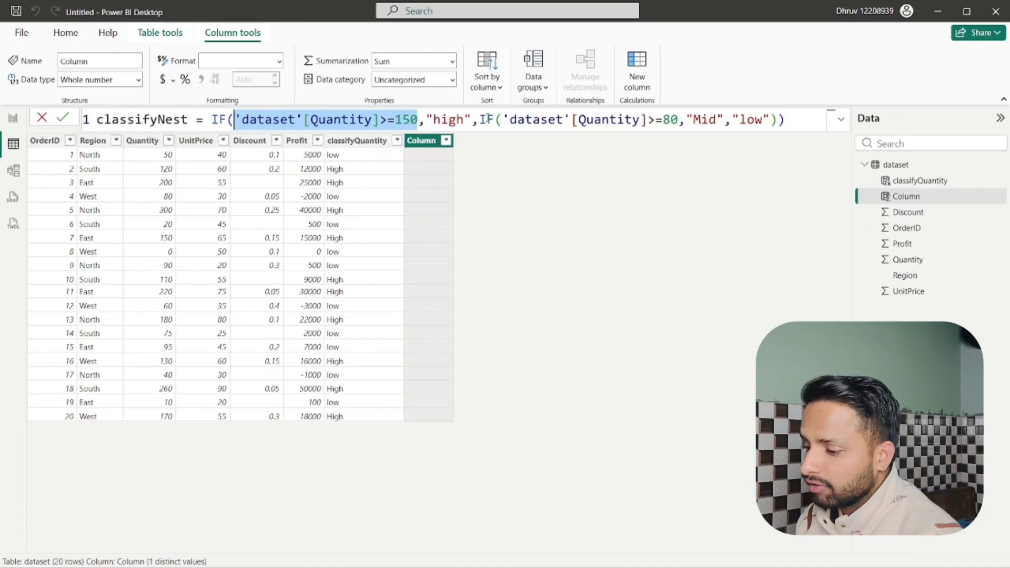
left_click_drag(480, 120, 780, 121)
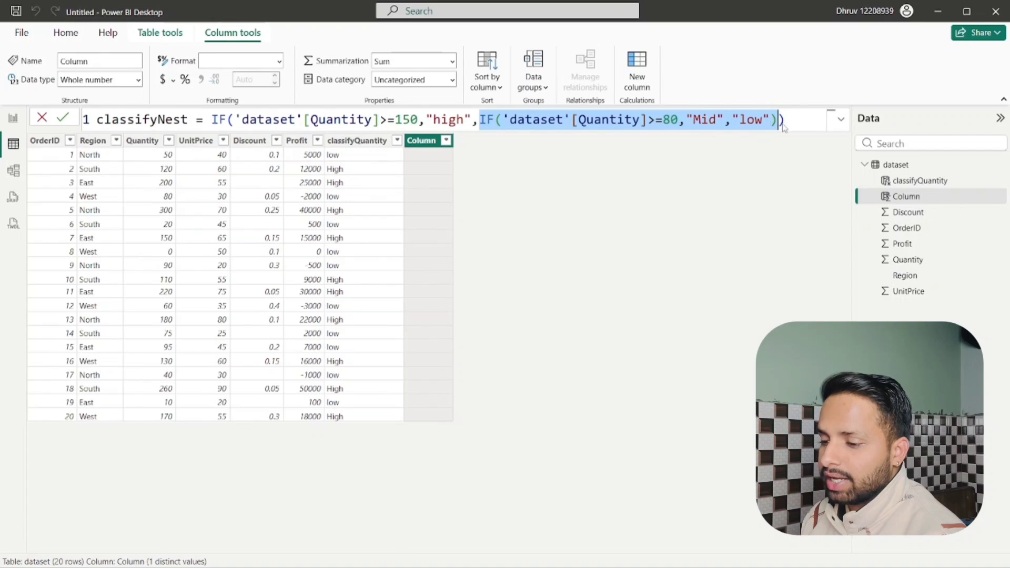
Undo the accidental move of the nested IF text and commit the classifyNest formula.
left_click_drag(767, 125, 789, 120)
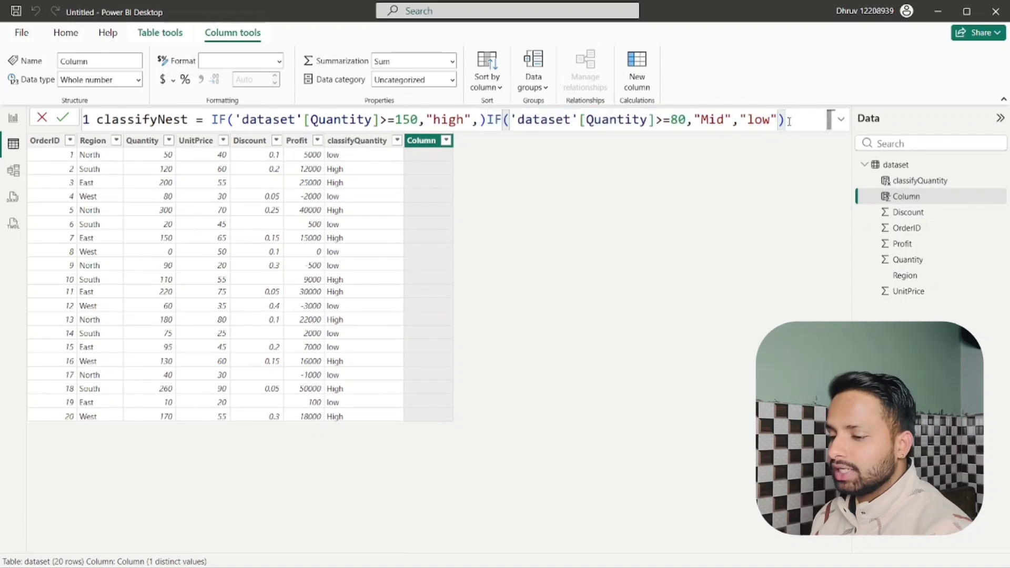
key("ctrl+z")
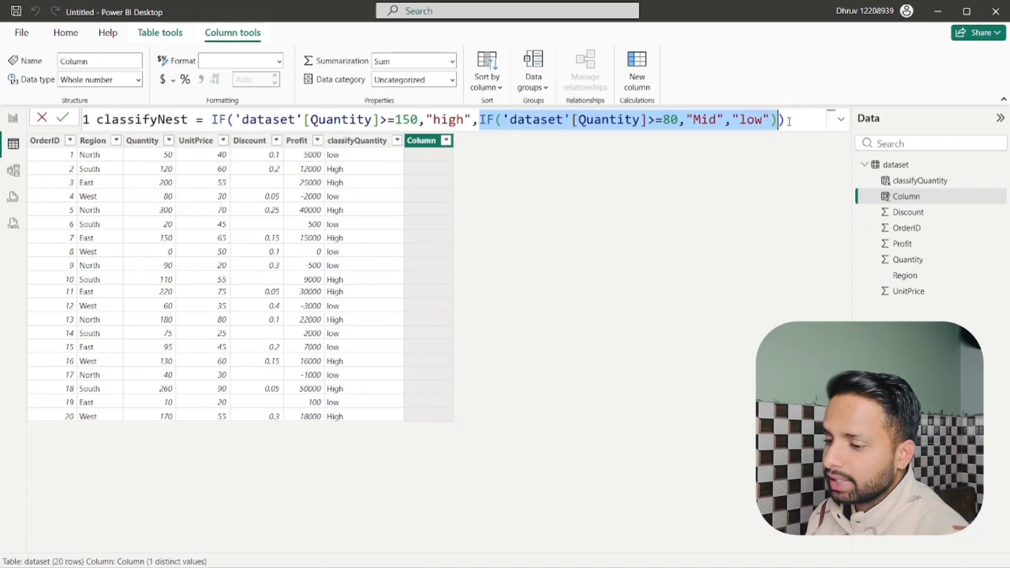
key("Return")
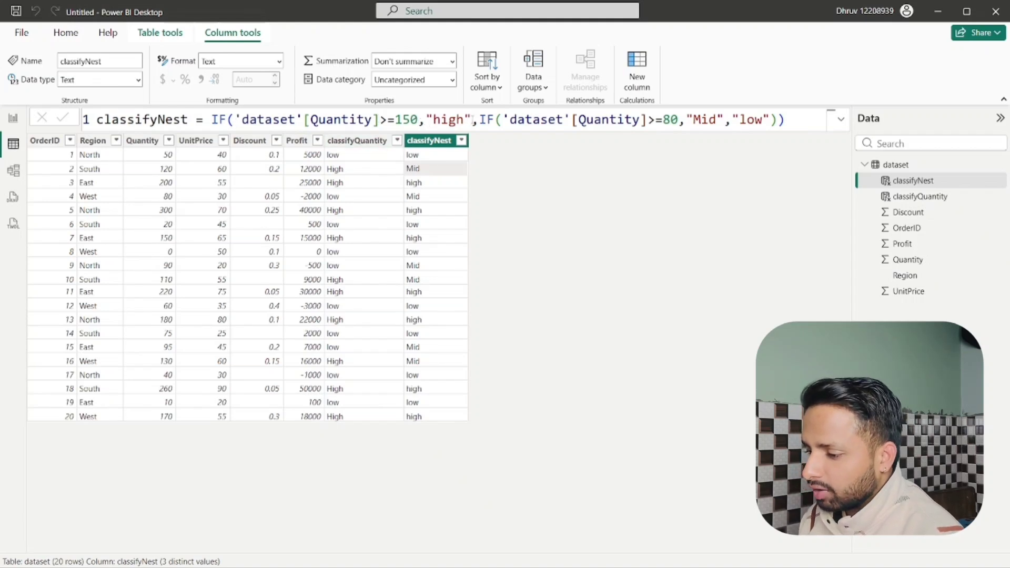
Examine the nested IF's condition and its true and false results against the classifyNest values in the table.
left_click_drag(483, 121, 533, 120)
left_click_drag(656, 121, 572, 120)
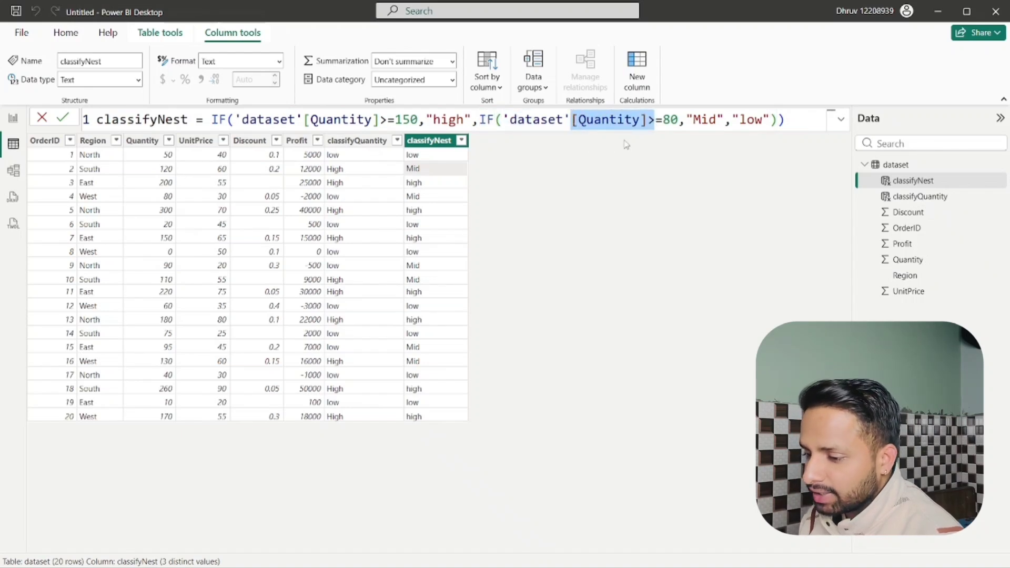
left_click_drag(678, 121, 649, 120)
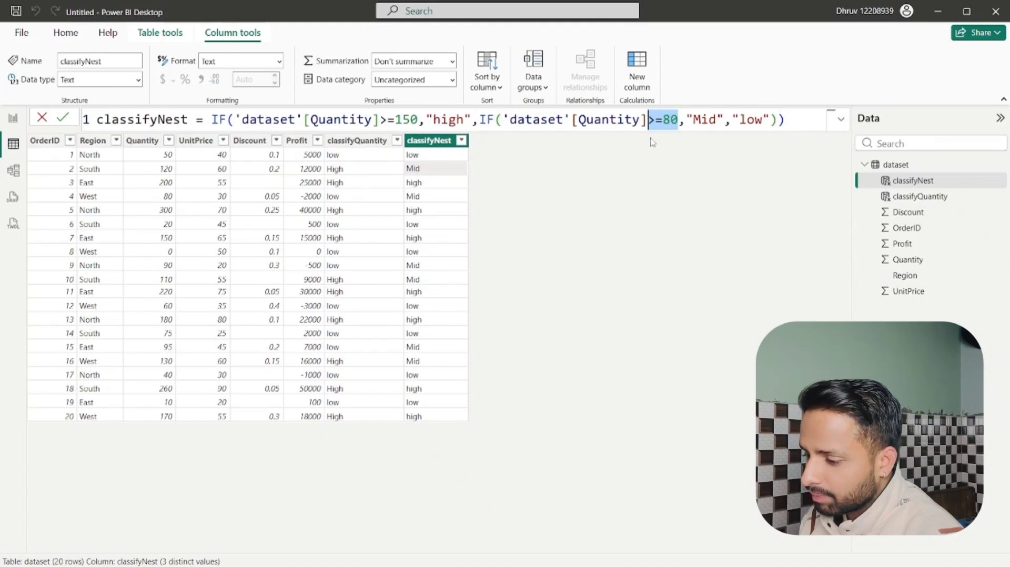
left_click(422, 225)
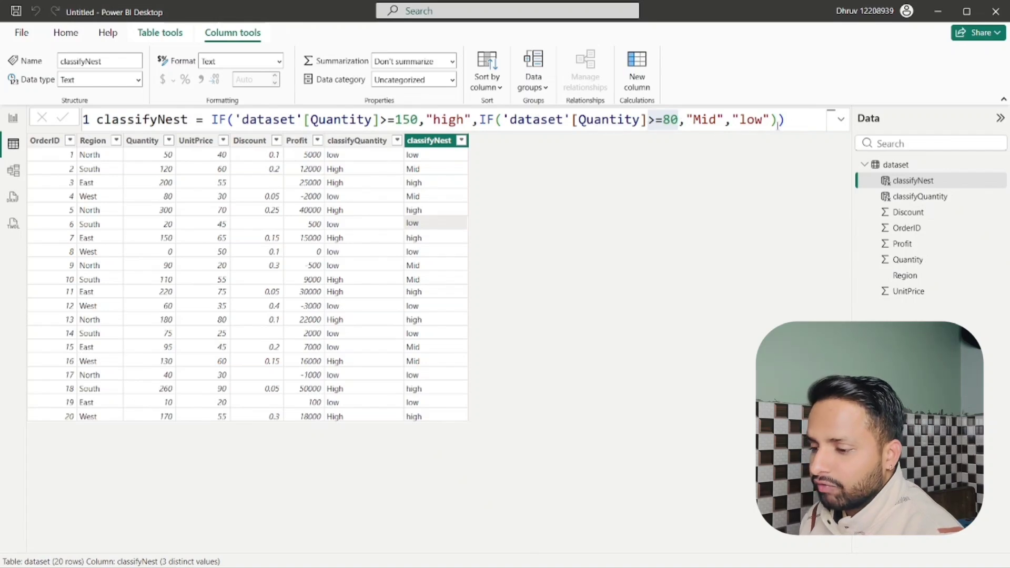
left_click(727, 121)
left_click(764, 120)
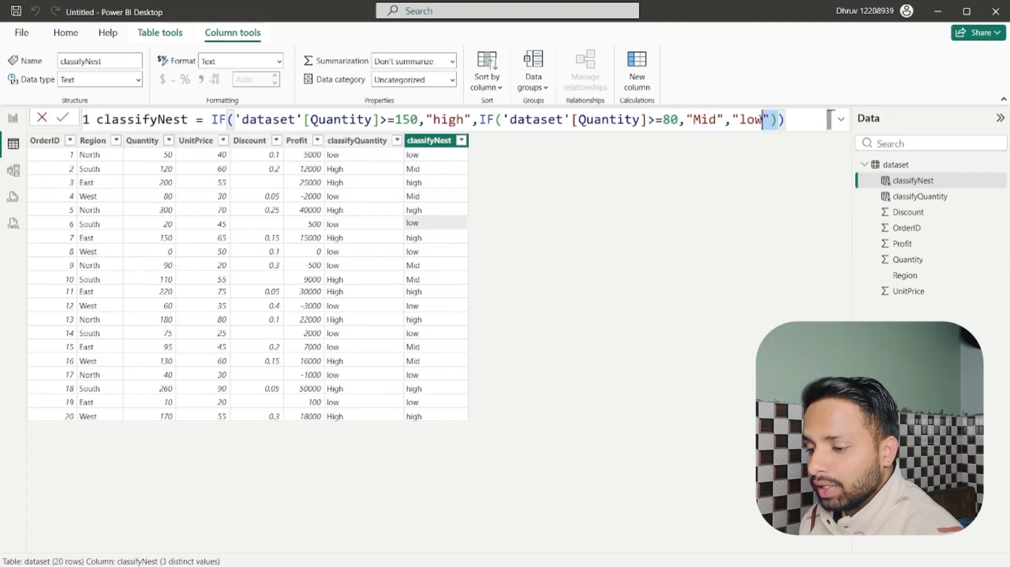
left_click_drag(777, 120, 733, 121)
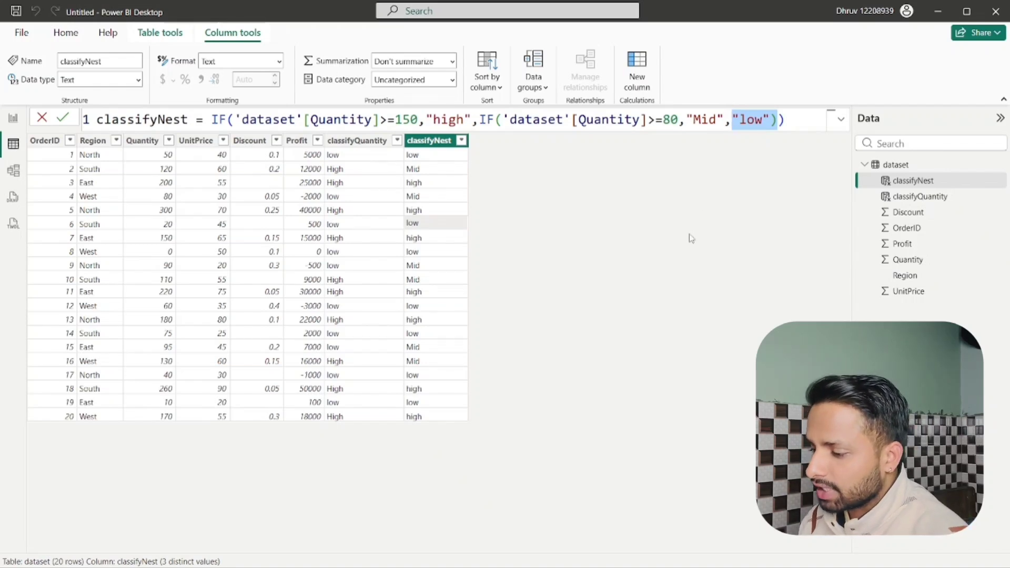
left_click(635, 246)
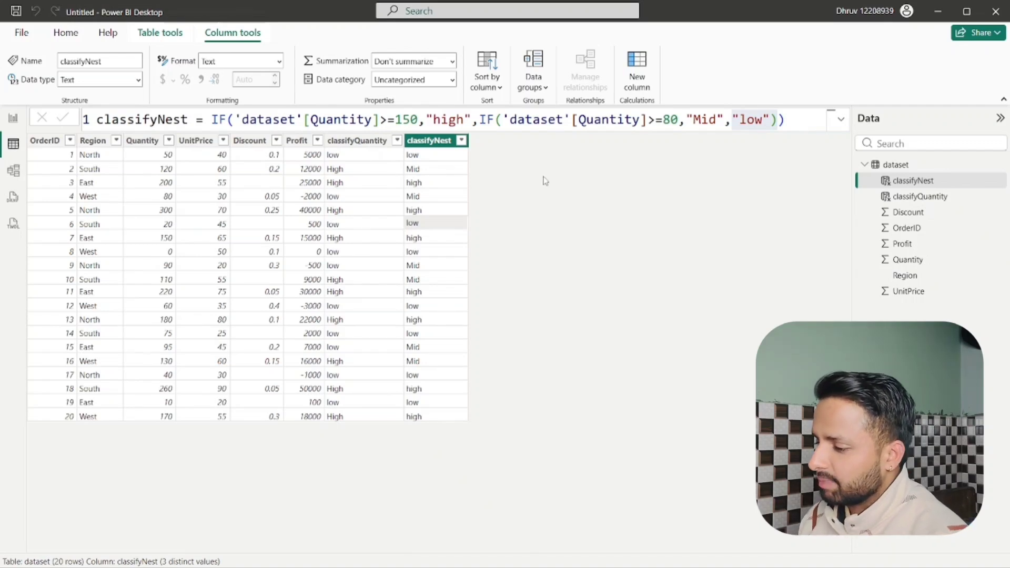
Add a new calculated column to the dataset table and name it SaleClass in its formula.
left_click(634, 70)
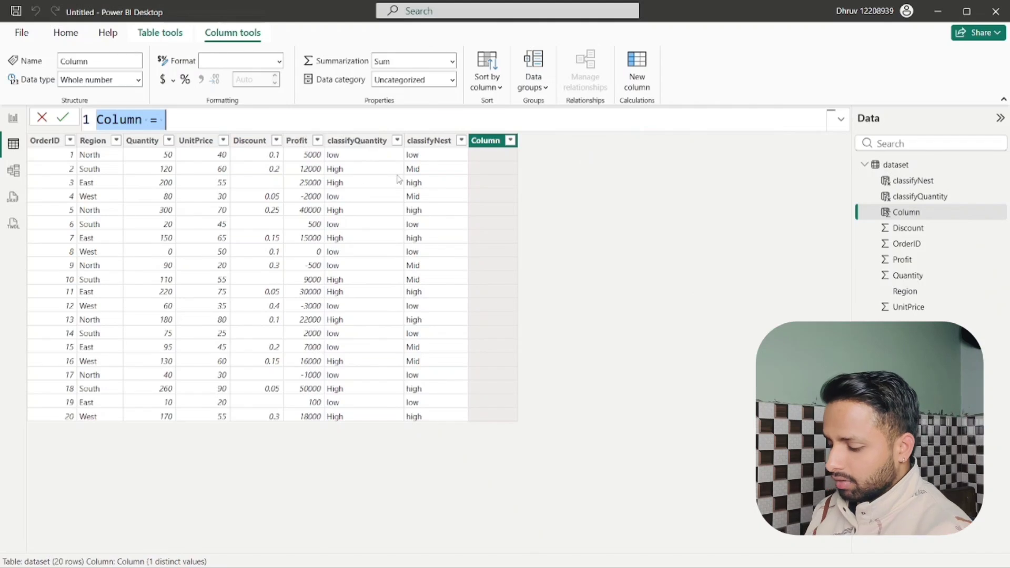
key("BackSpace")
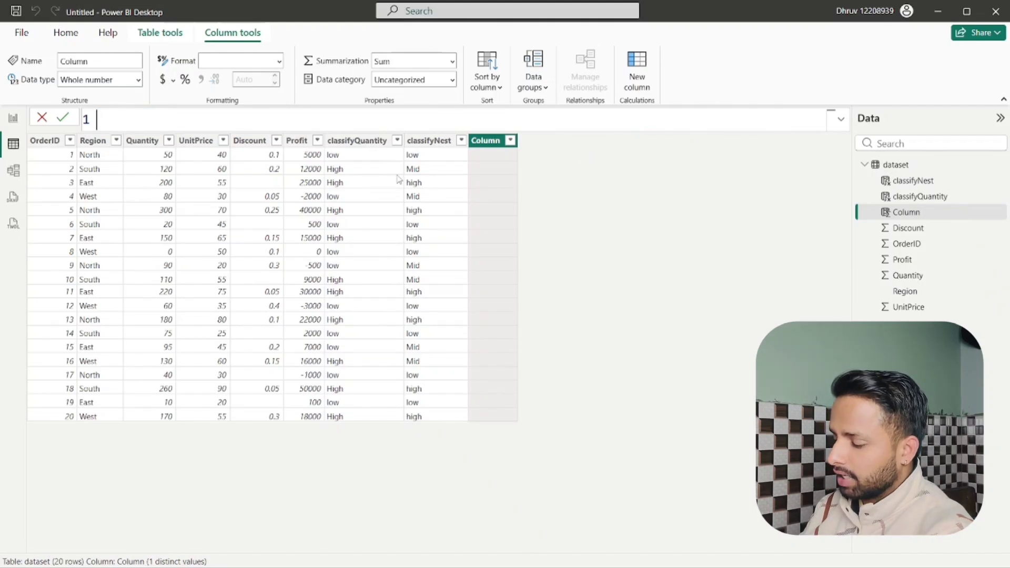
type("if")
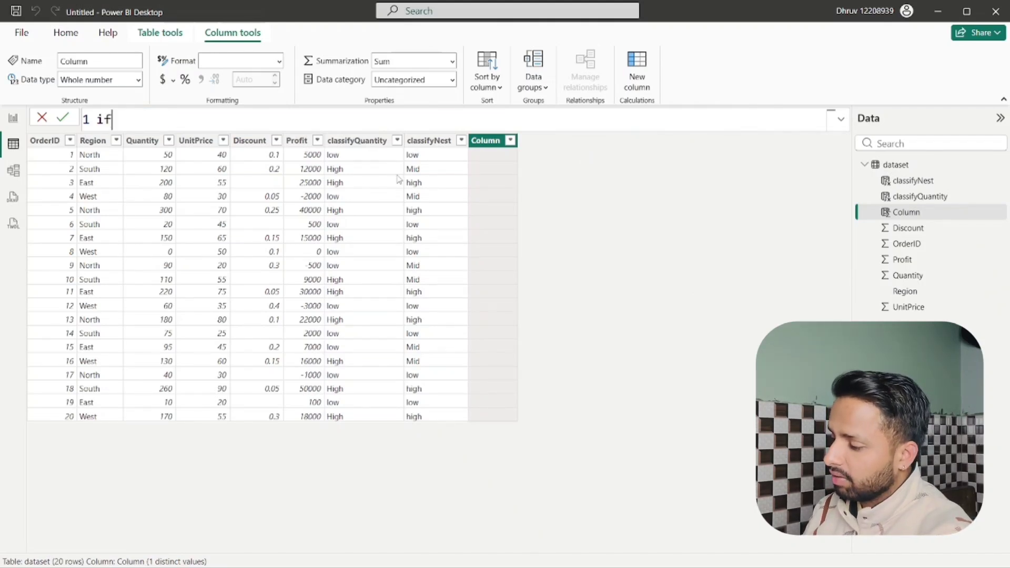
key("BackSpace")
key("BackSpace")
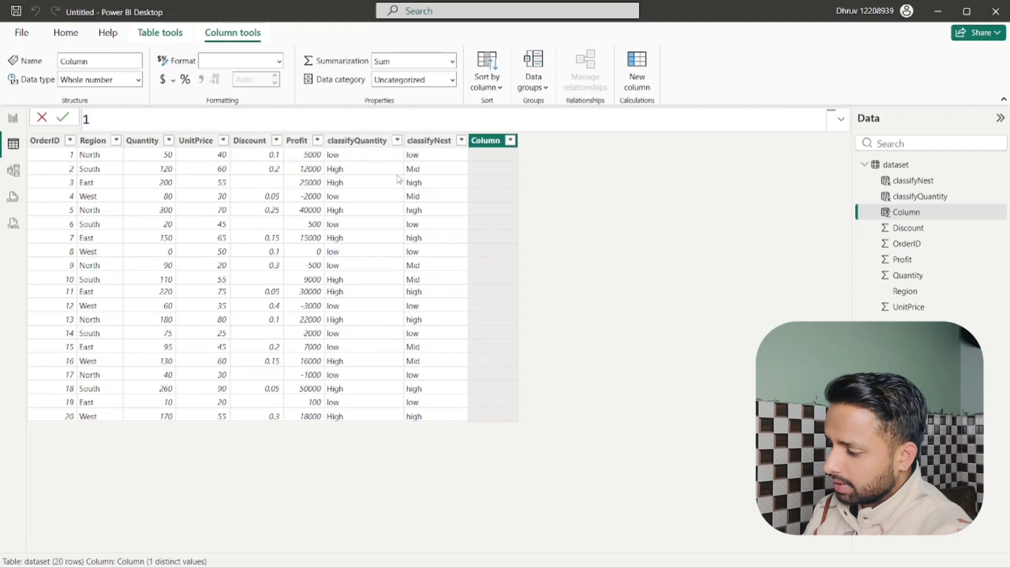
type("Sale")
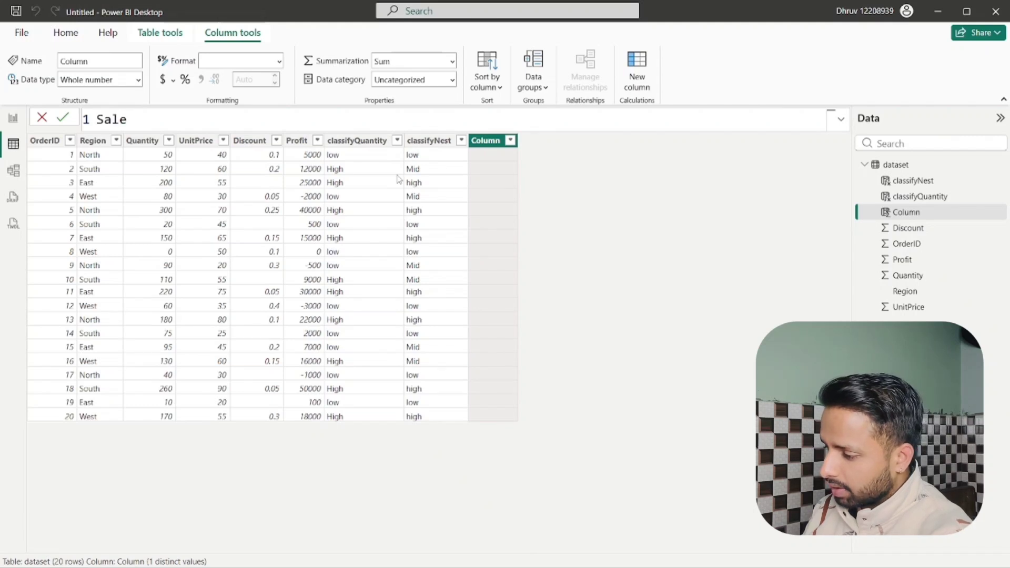
type("Cla")
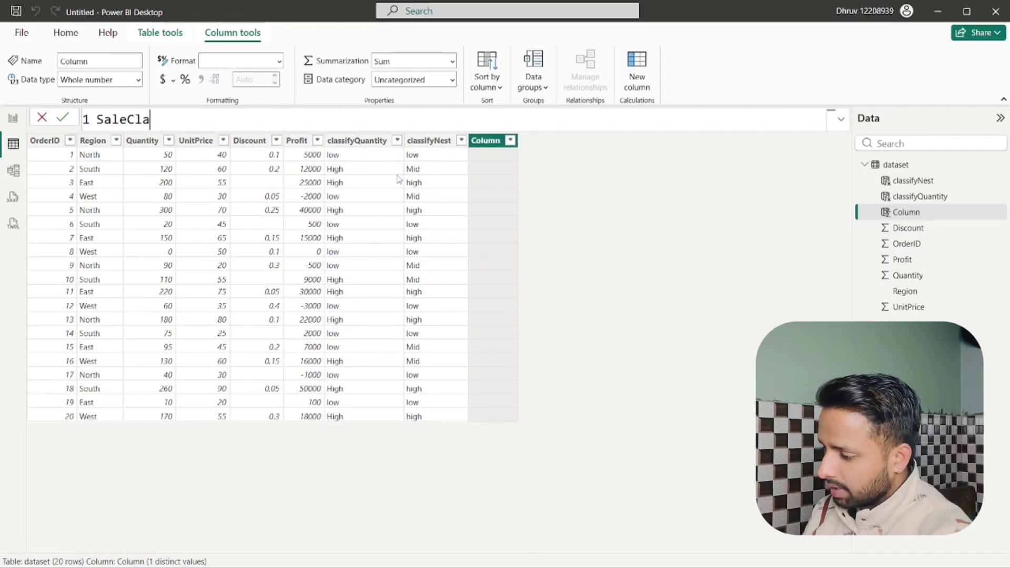
type("ss")
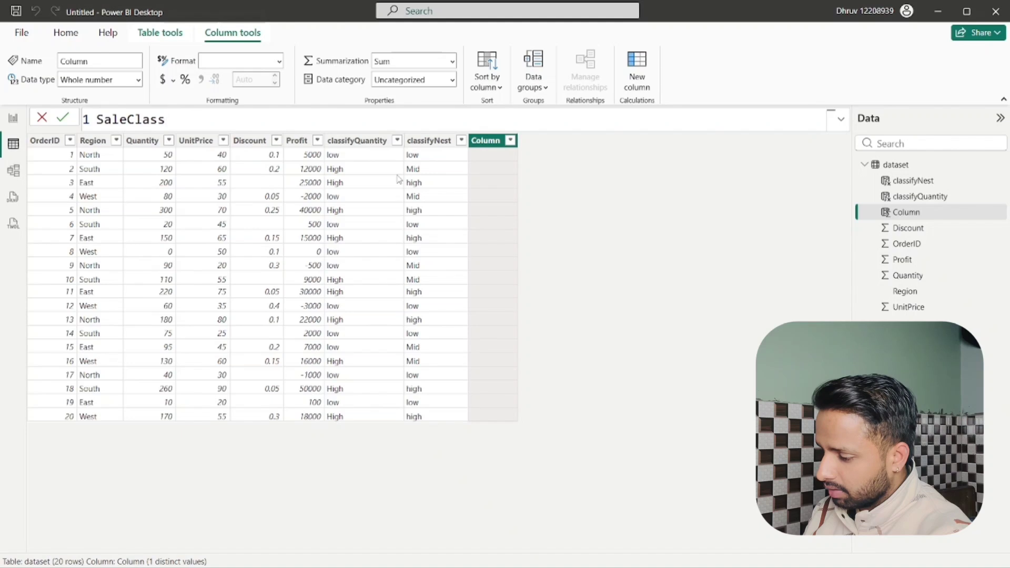
type(" = ")
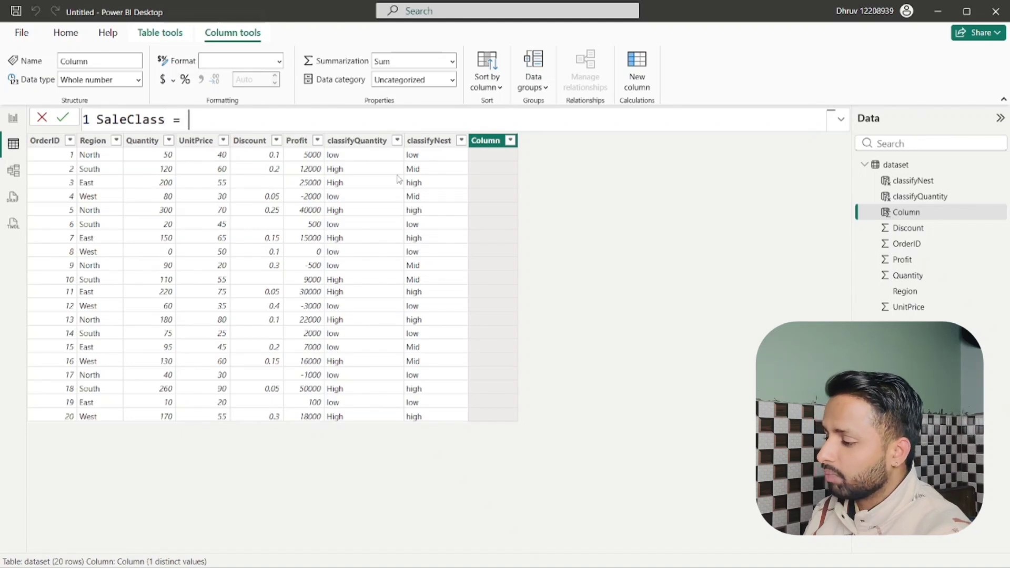
Begin the SaleClass formula with an IF whose test is an AND, with 'dataset'[Quantity]>=100 as the first condition.
type("if(")
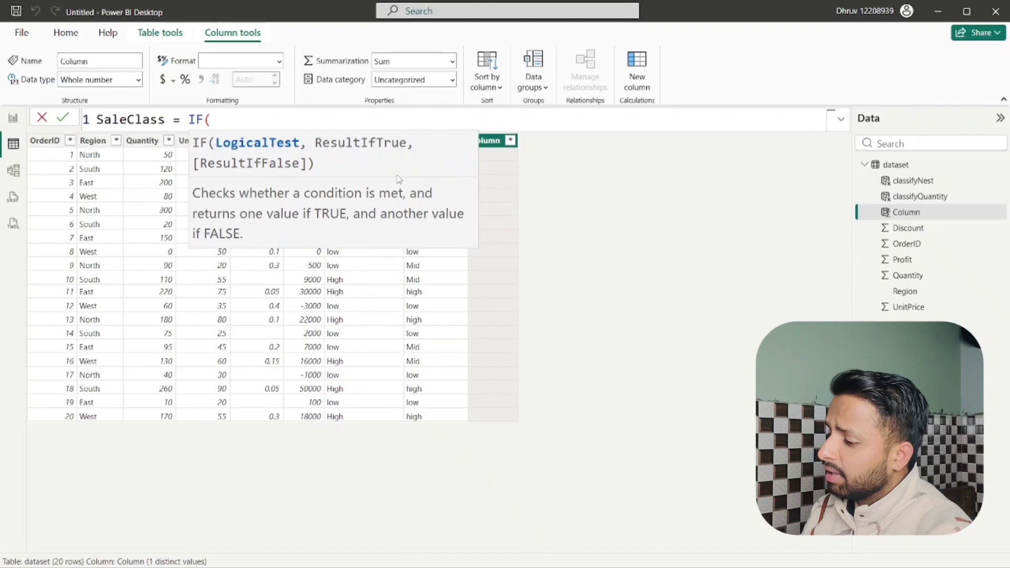
type("and(")
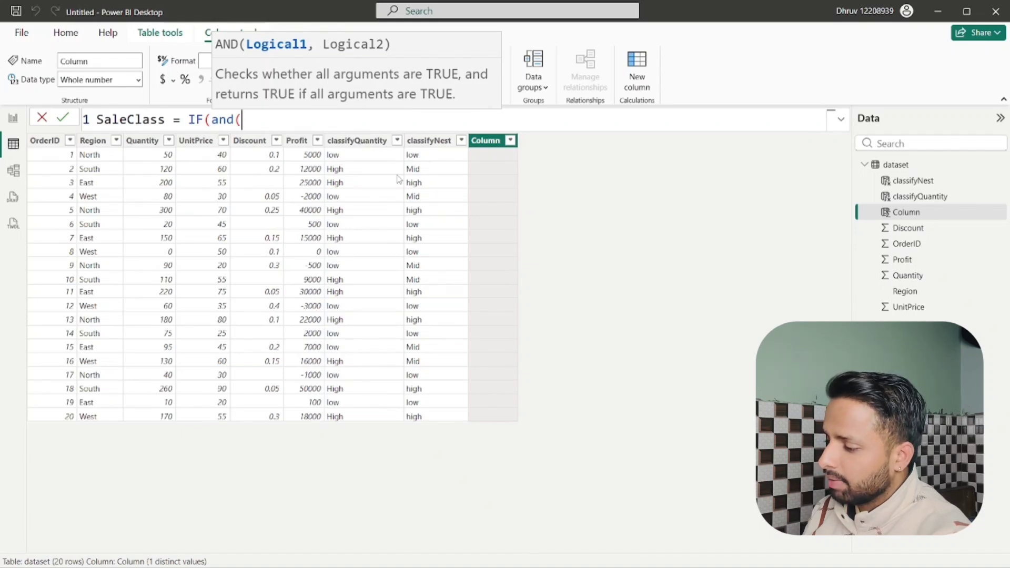
type("quan")
key("Tab")
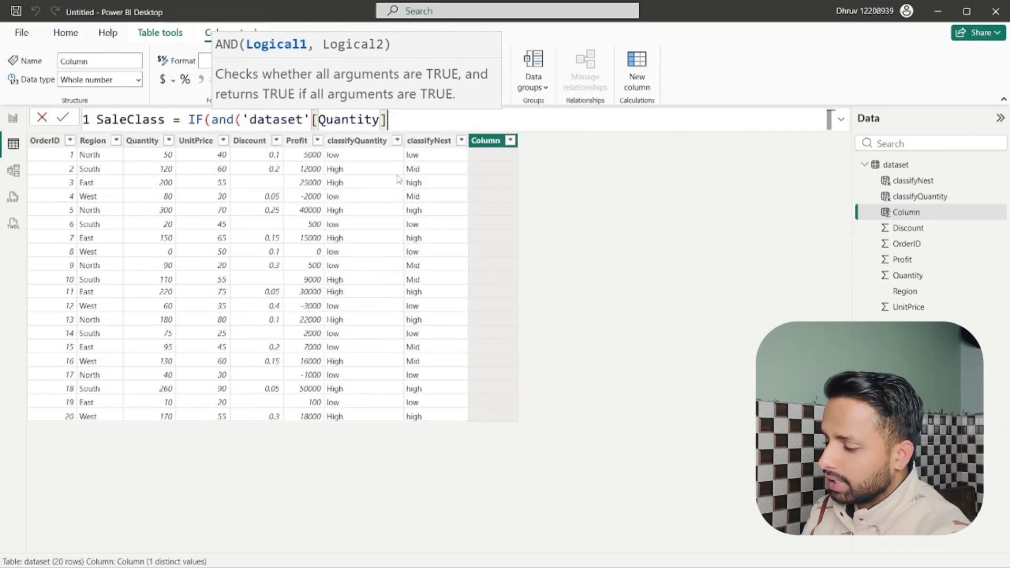
type(">")
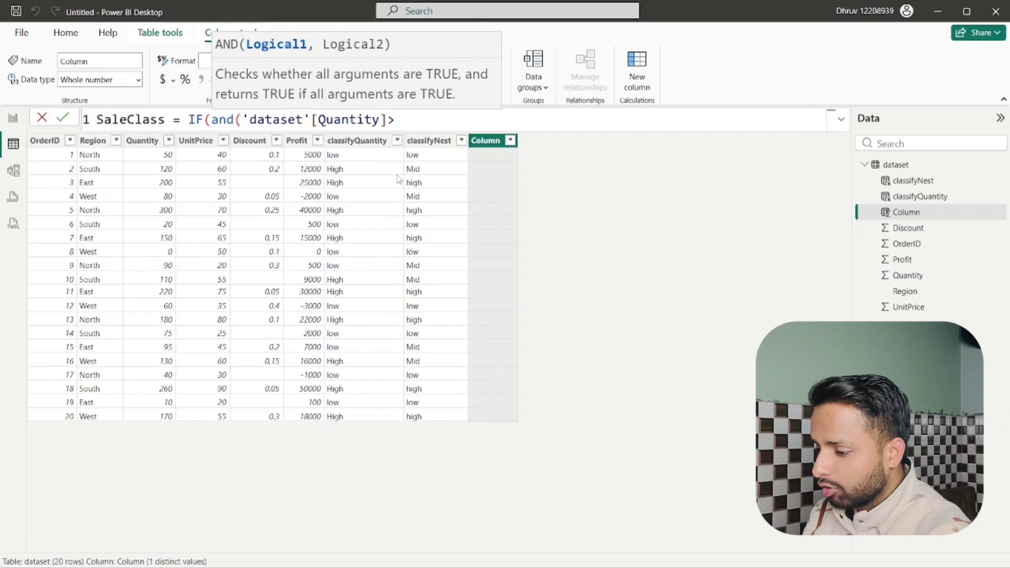
type("=100")
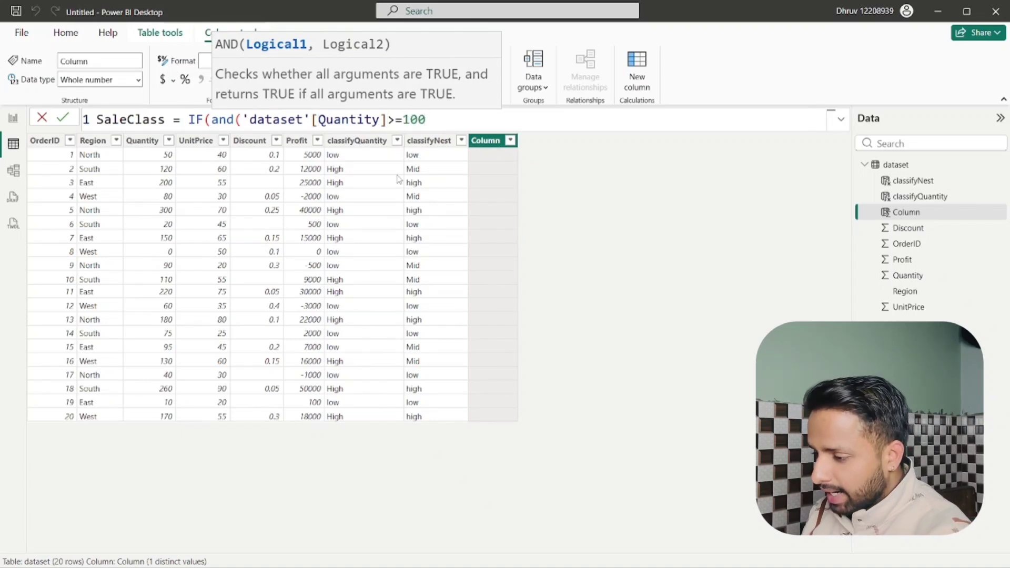
type(",")
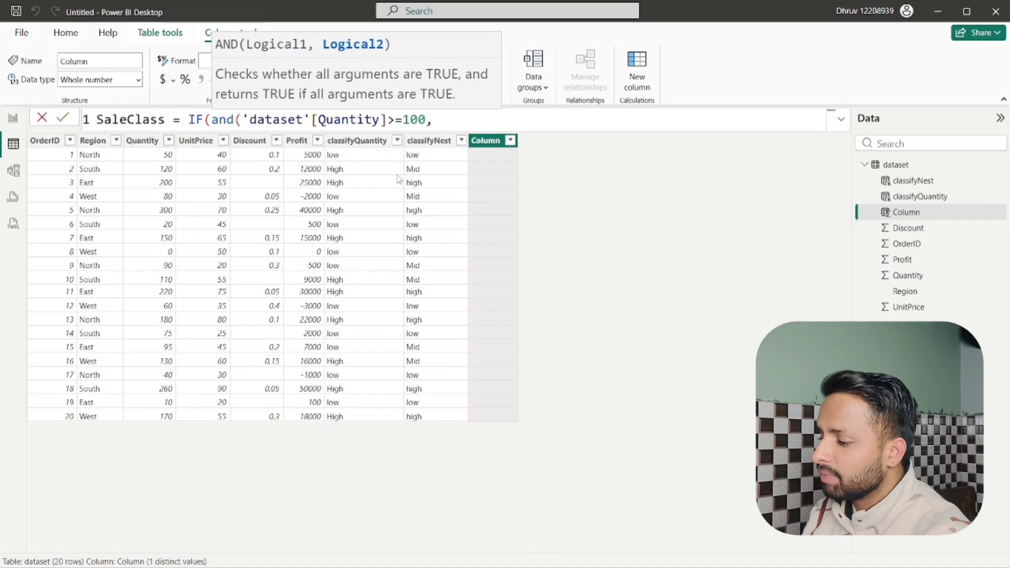
Add 'dataset'[Region]="North" as the AND function's second condition and close the AND.
type("reg")
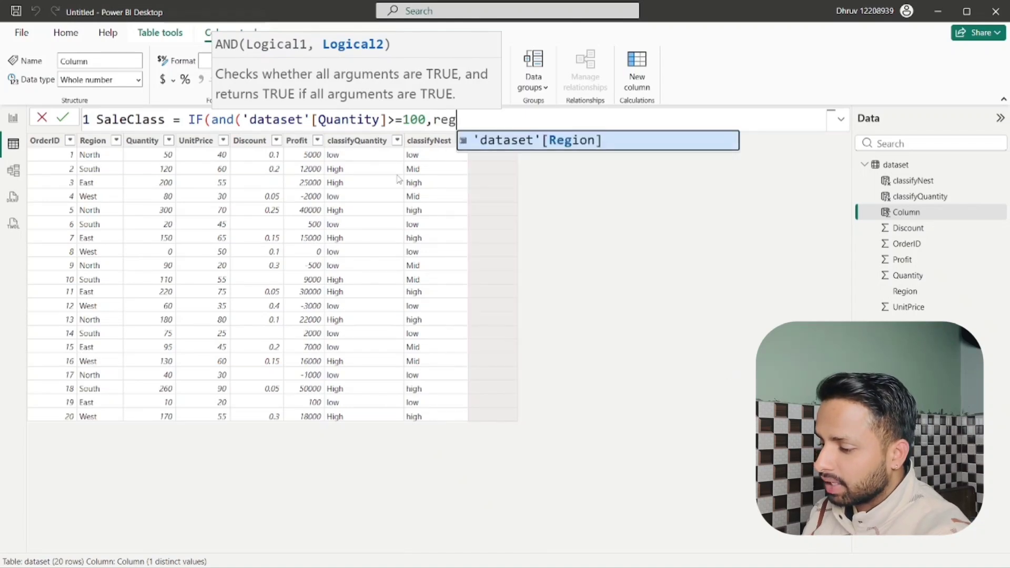
key("Tab")
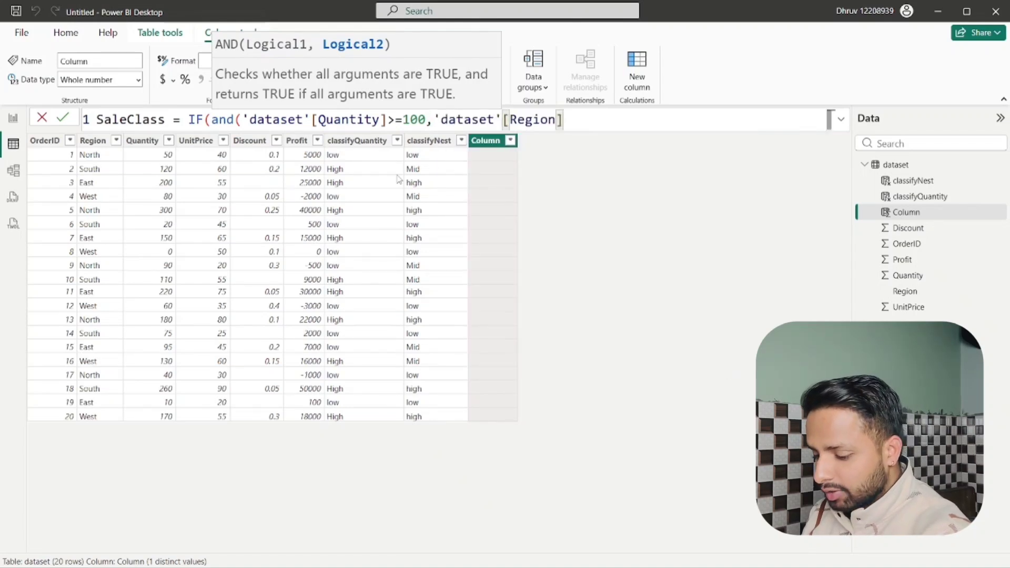
type("=\"North")
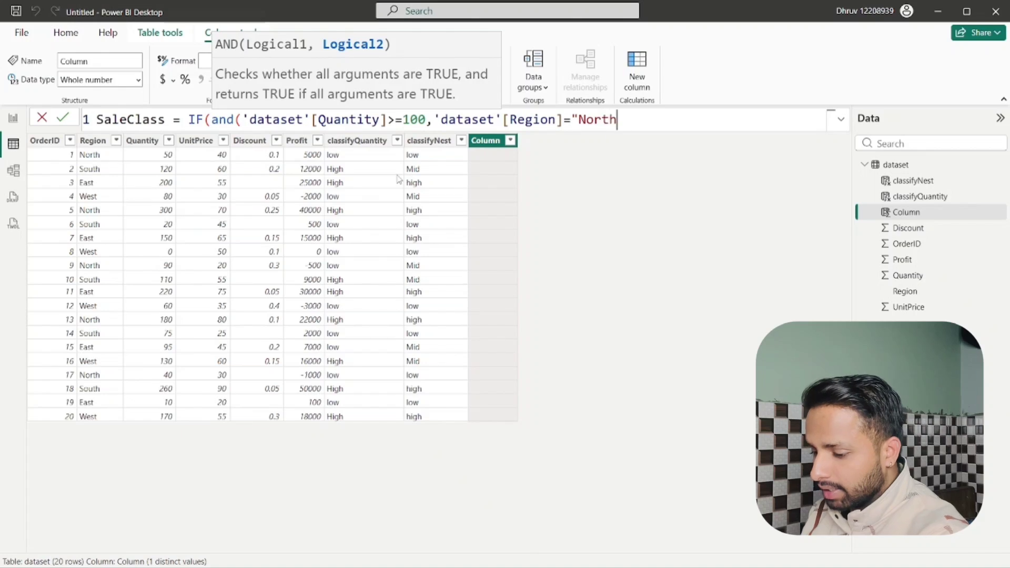
type("\")")
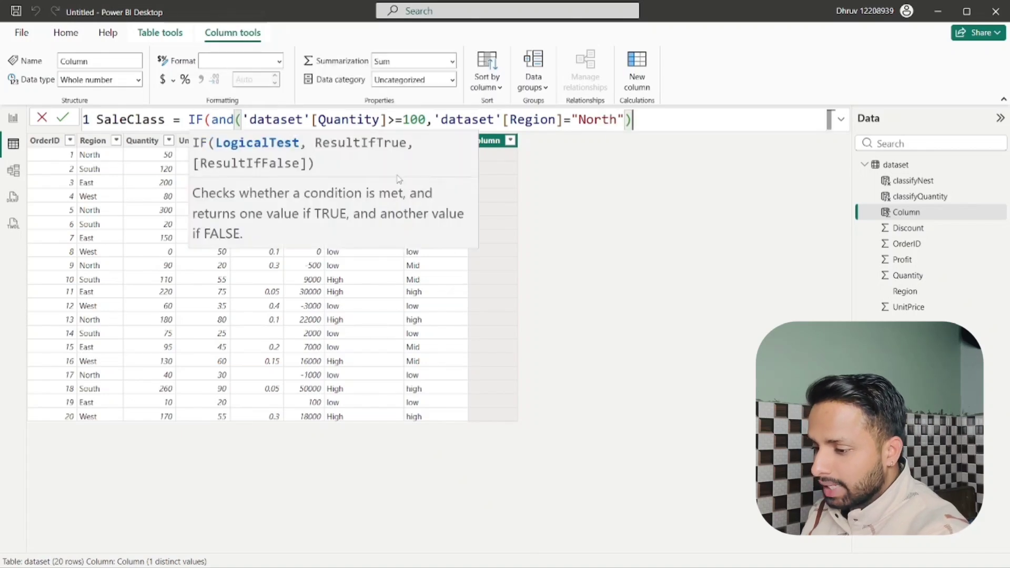
type(",")
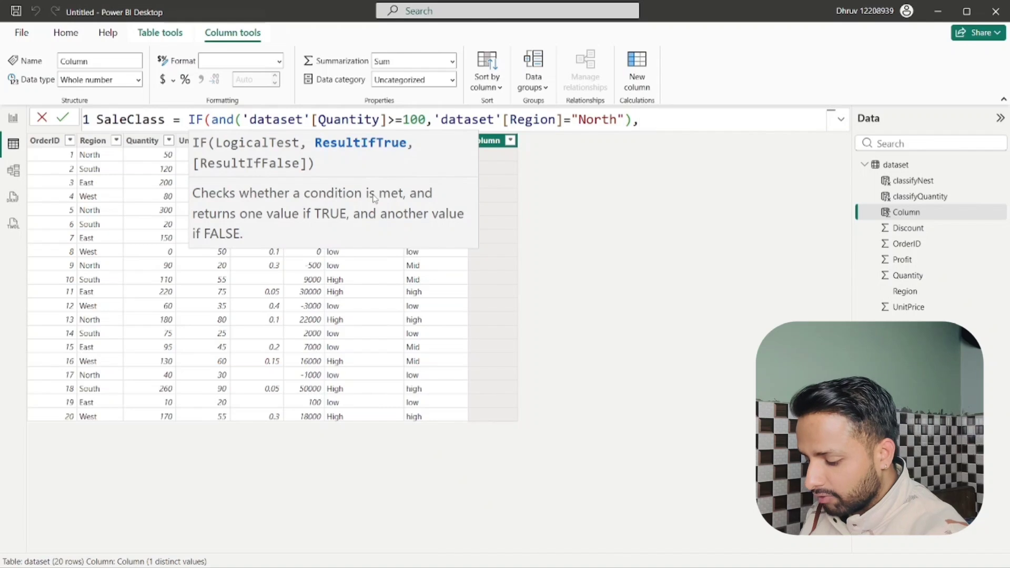
Give the IF "Valid" as its true result and "Invalid" as its false result, and commit the SaleClass formula.
type("\"Valid")
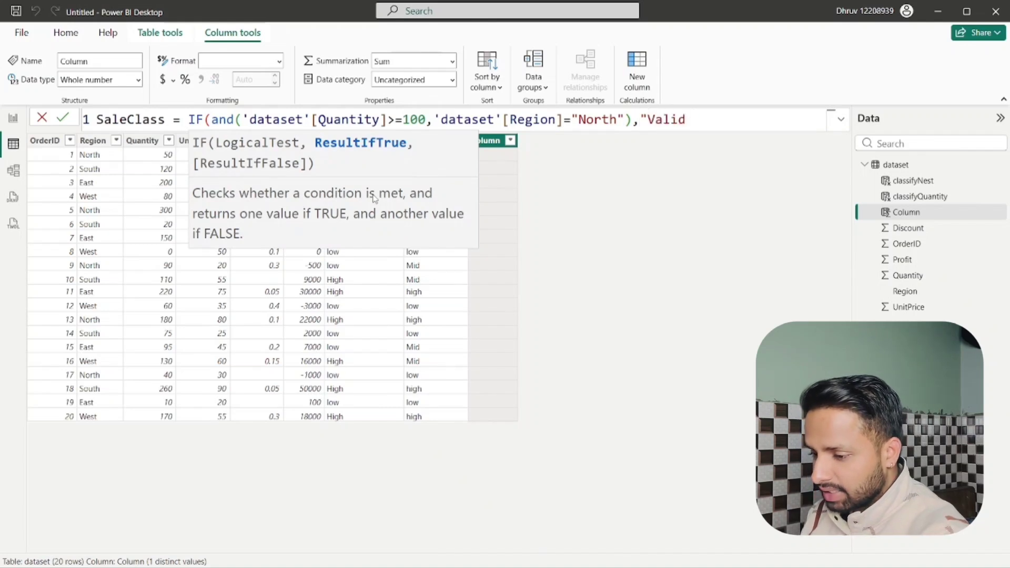
type("\",")
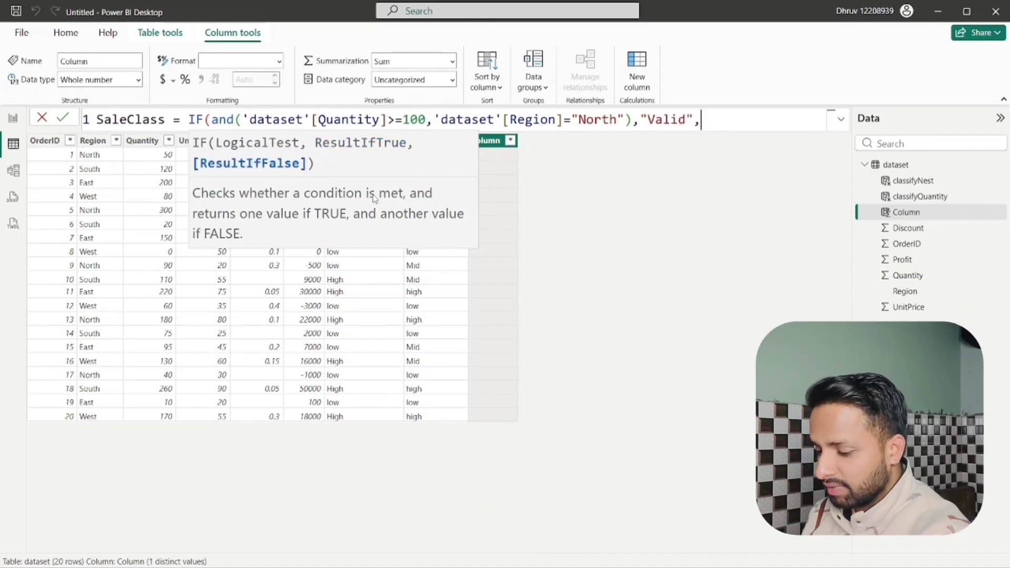
type("\"Inv")
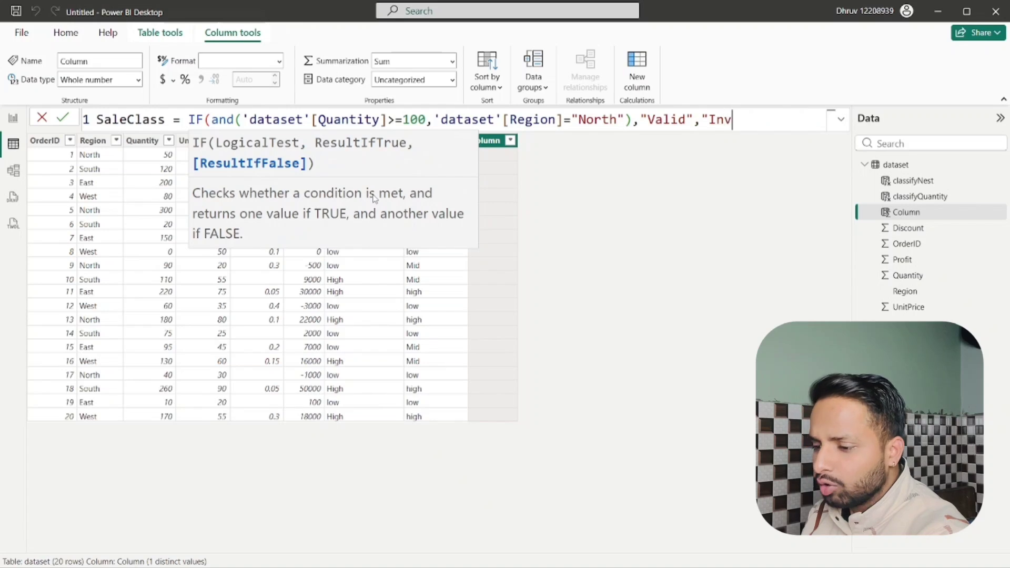
type("alied")
key("BackSpace")
key("BackSpace")
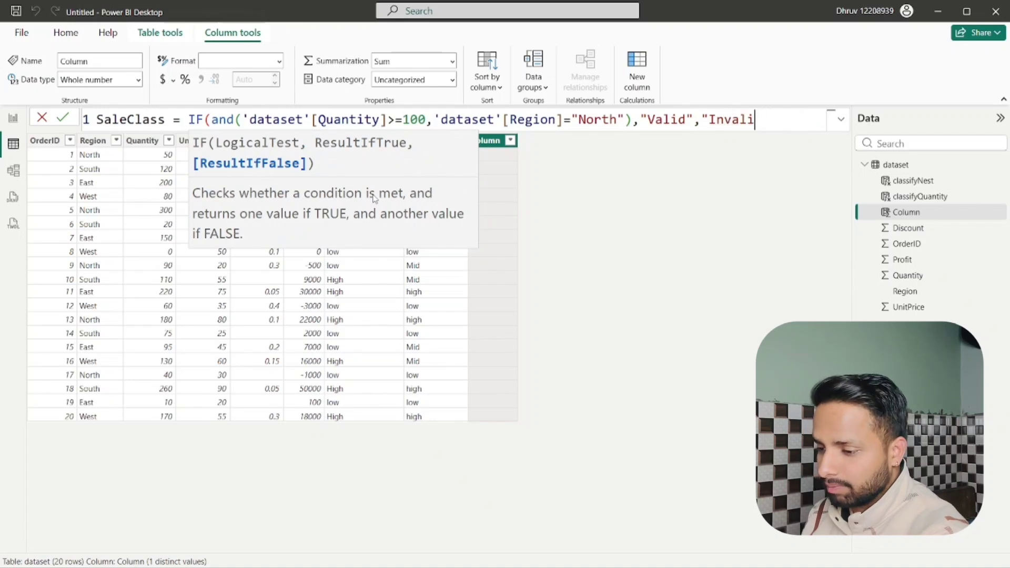
type("d\")")
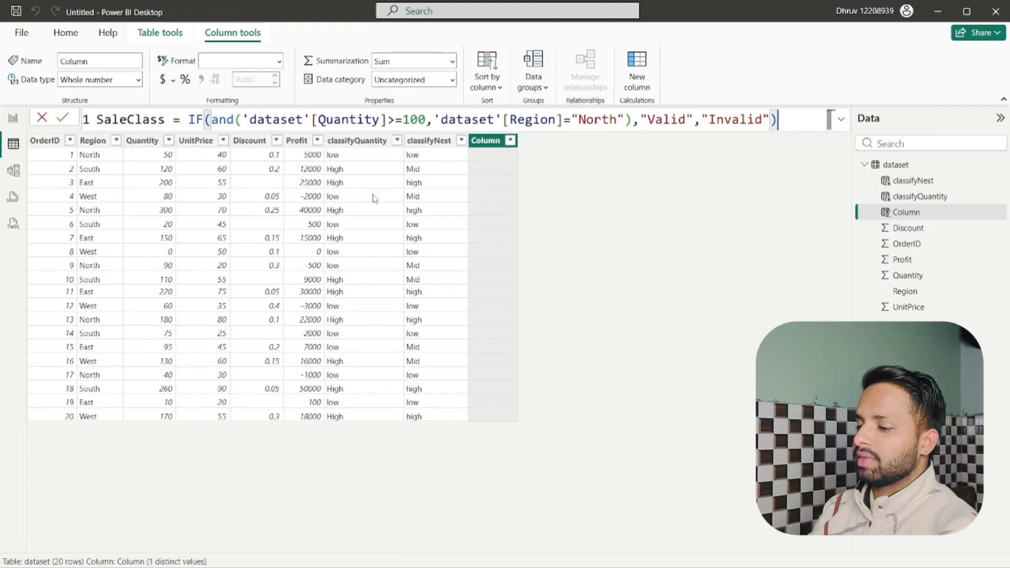
key("Return")
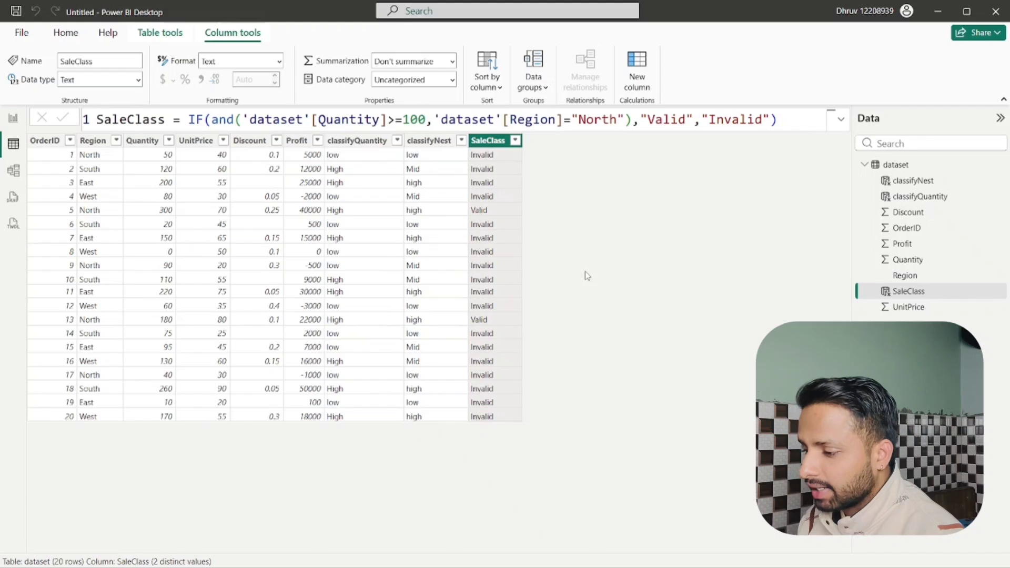
Examine the single condition and the true result in the classifyQuantity formula.
left_click(363, 141)
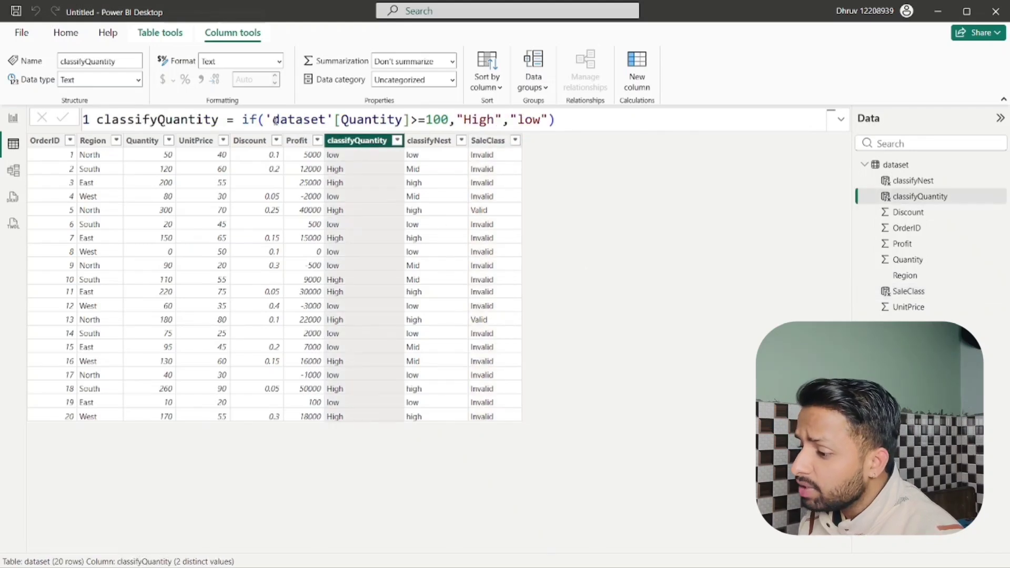
left_click_drag(266, 119, 449, 119)
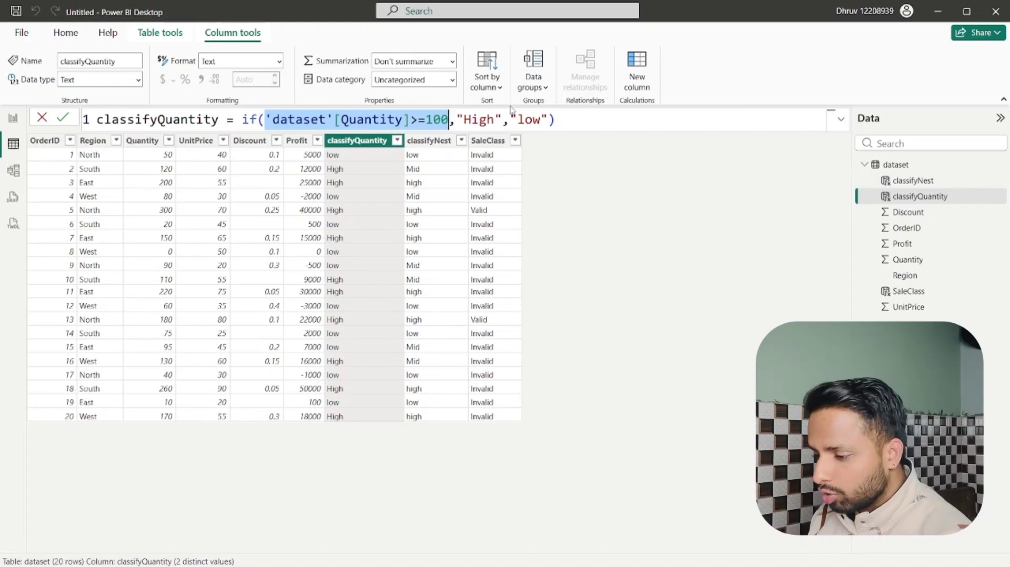
left_click_drag(501, 120, 457, 120)
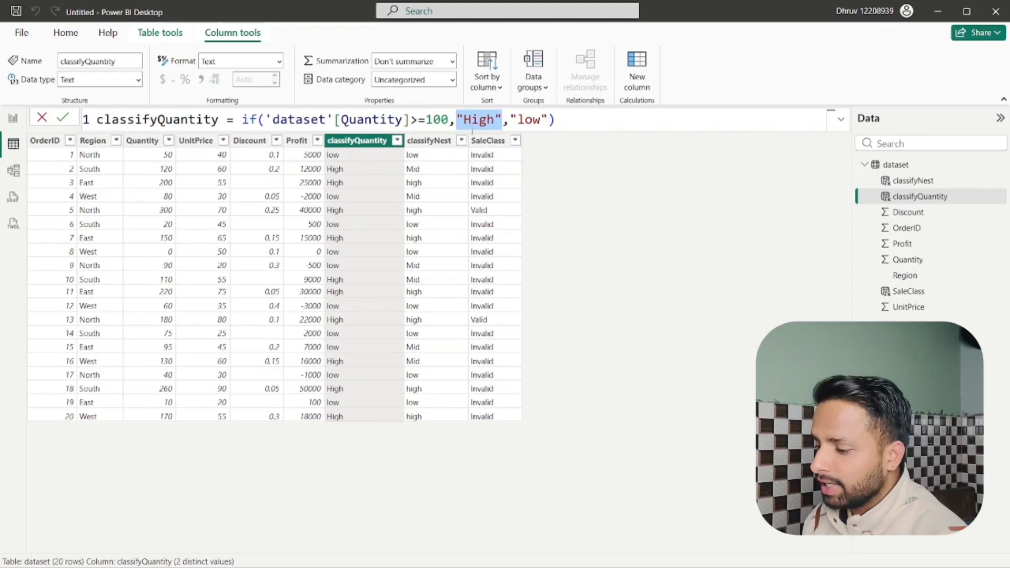
Examine the AND condition in the SaleClass formula and check it against the Quantity and Region of order 13.
left_click(488, 142)
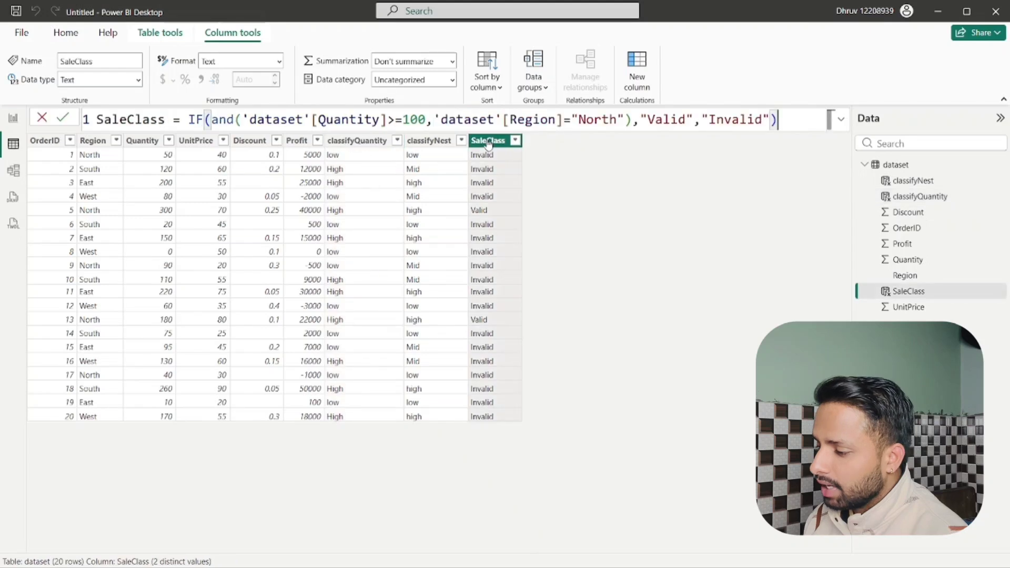
left_click_drag(212, 121, 634, 120)
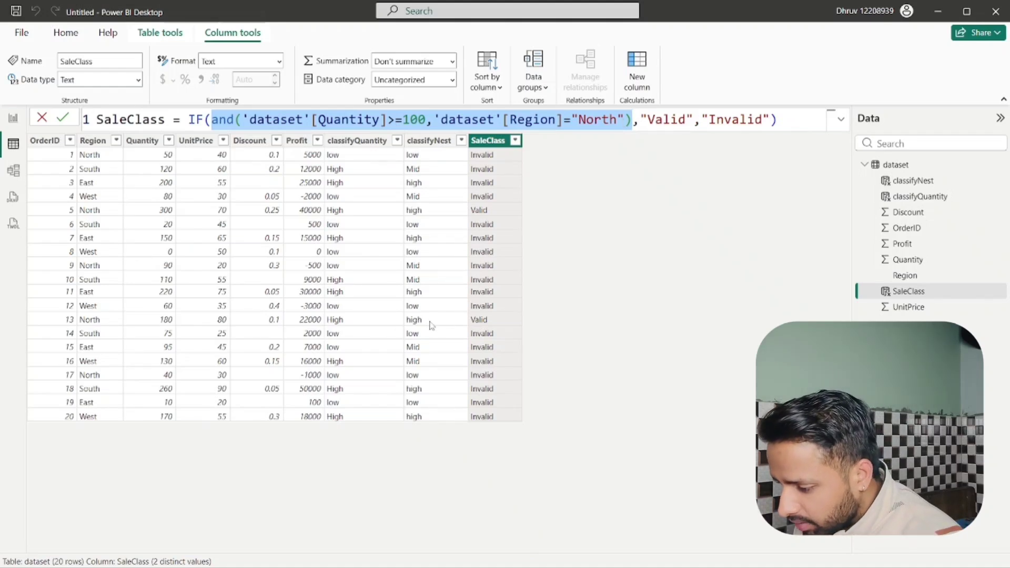
left_click(163, 322)
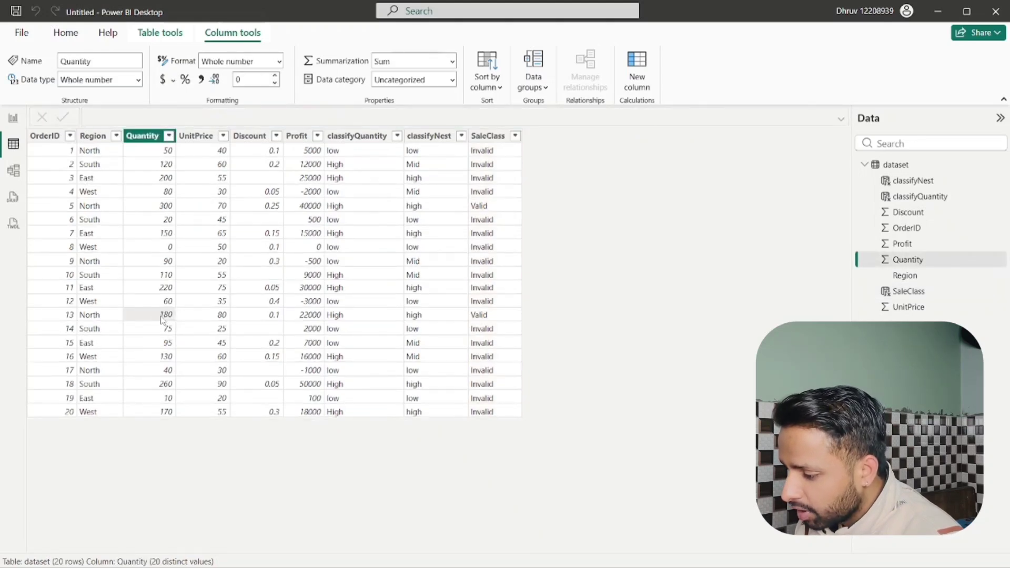
left_click(106, 320)
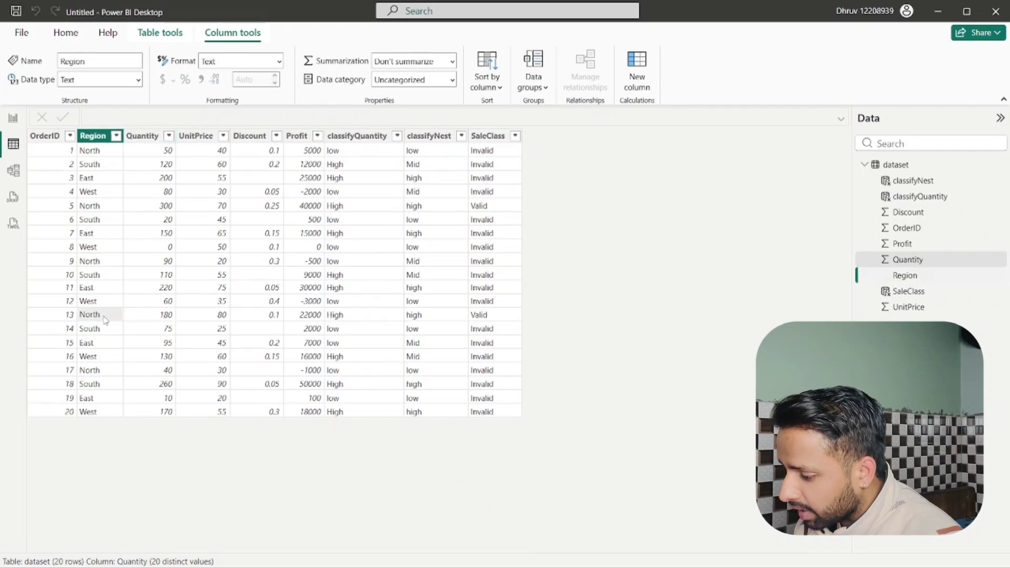
left_click(148, 322)
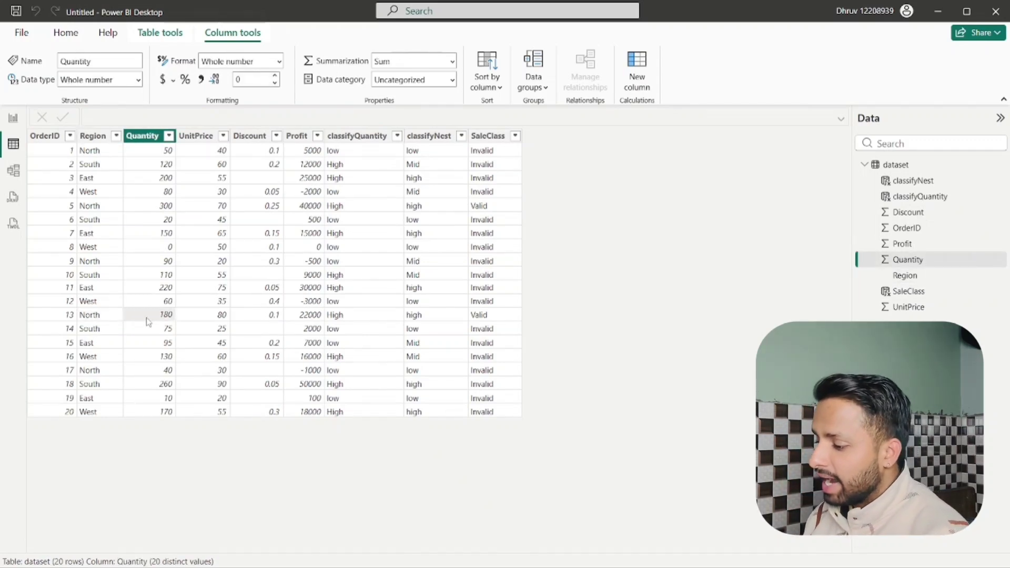
double_click(500, 140)
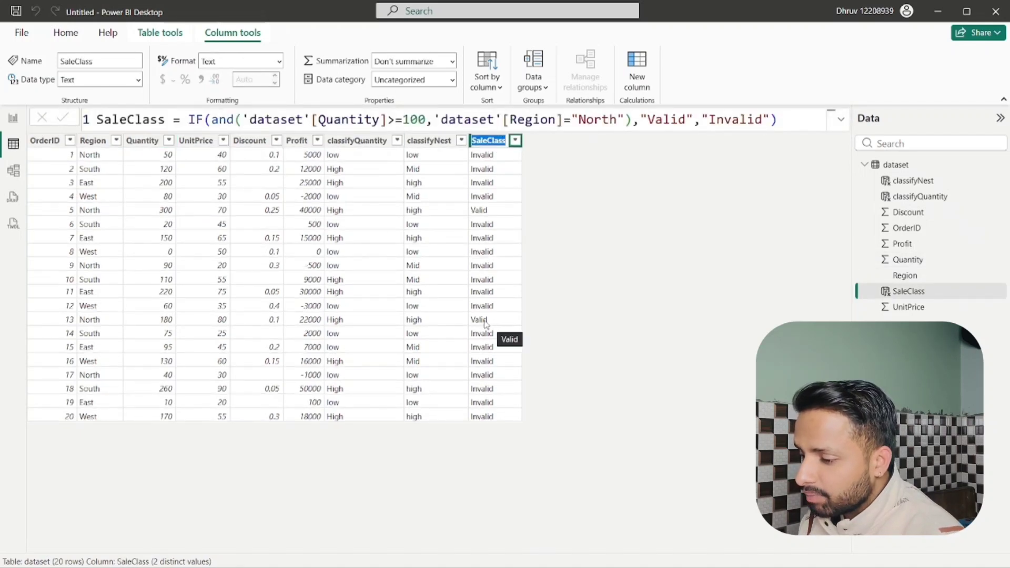
left_click_drag(631, 121, 215, 121)
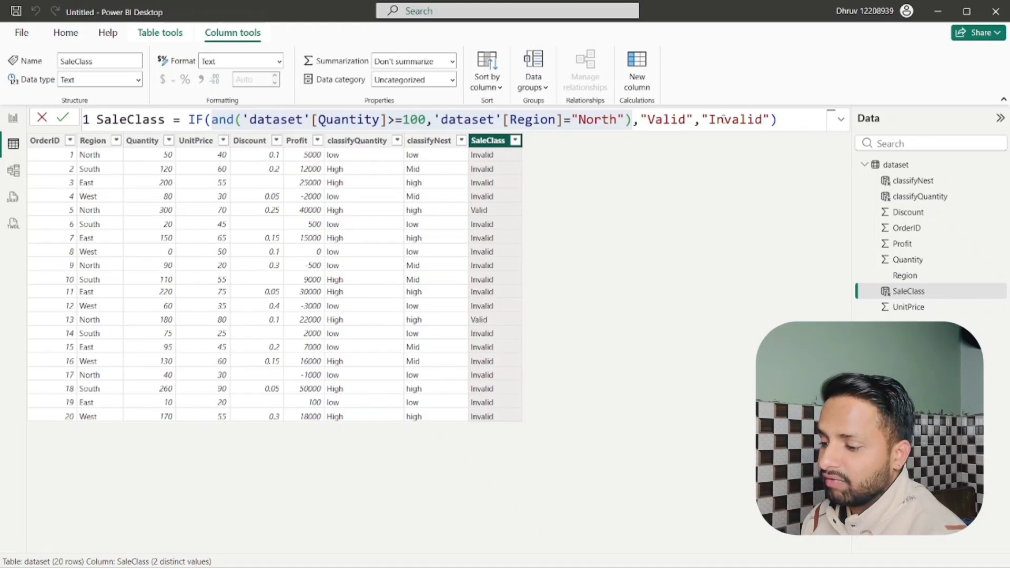
Create a new calculated column in the dataset table from a copy of the whole SaleClass formula.
left_click(484, 160)
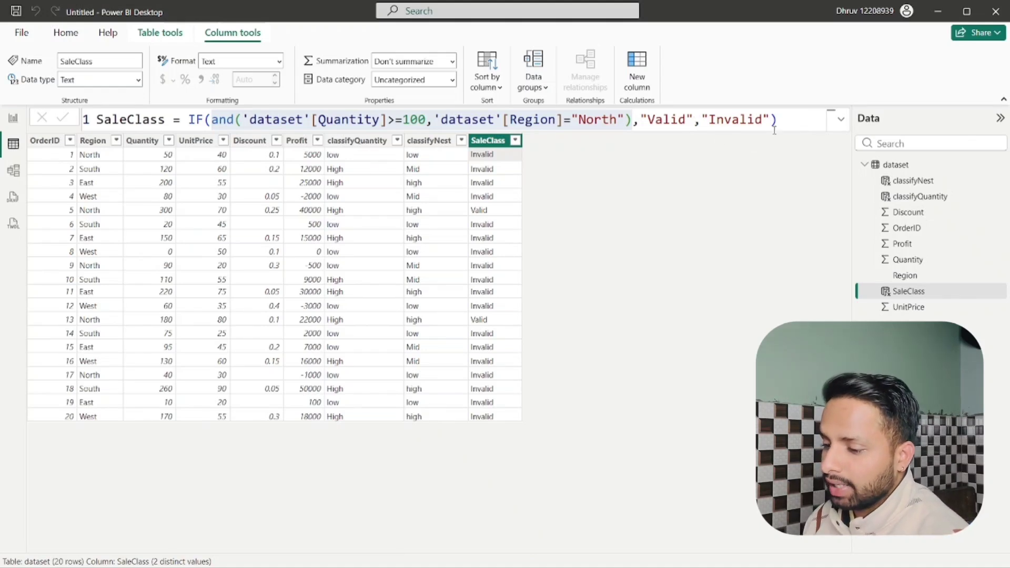
left_click(795, 123)
left_click_drag(794, 123, 96, 120)
key("ctrl+c")
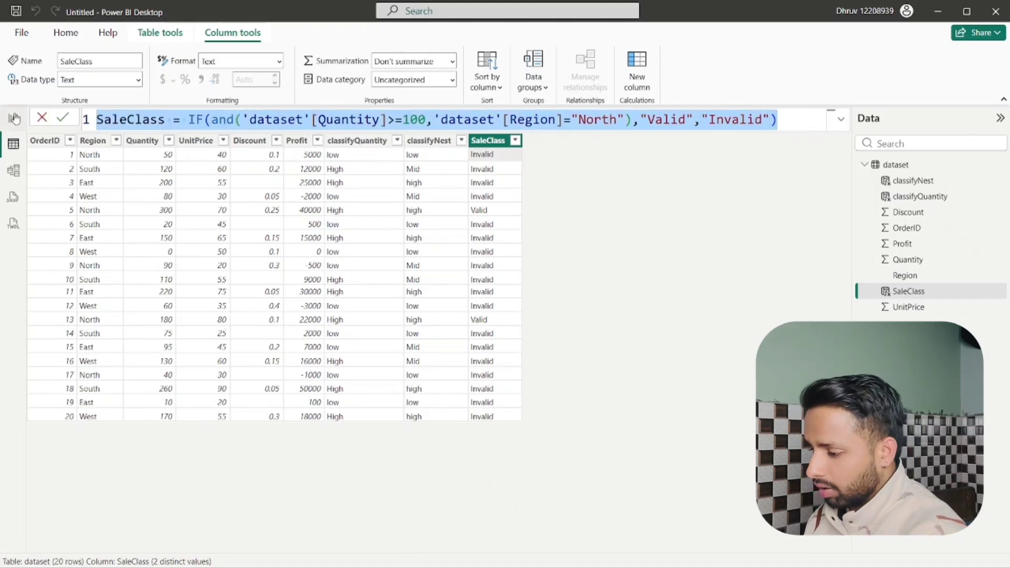
left_click(566, 198)
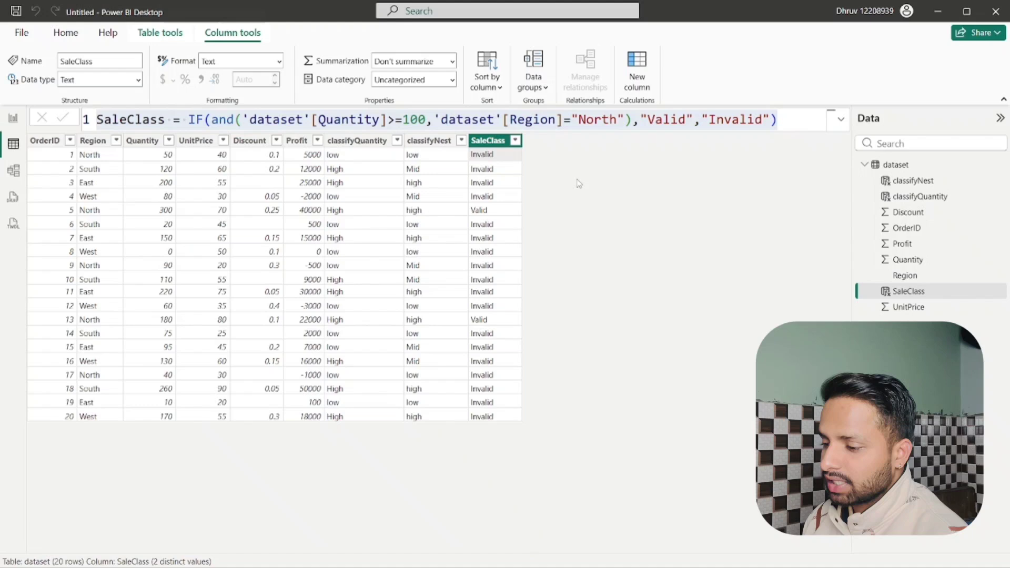
left_click(638, 70)
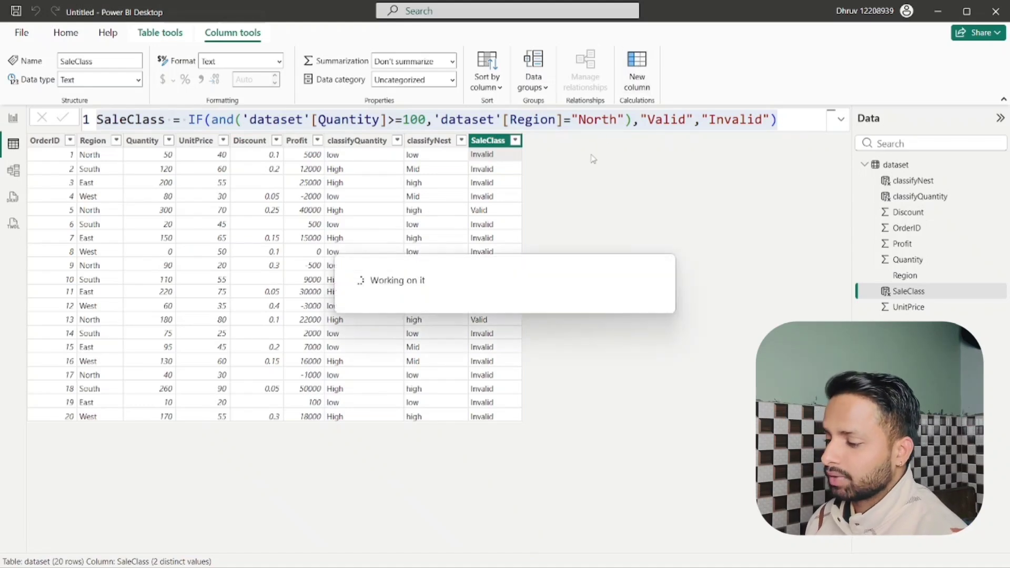
key("ctrl+v")
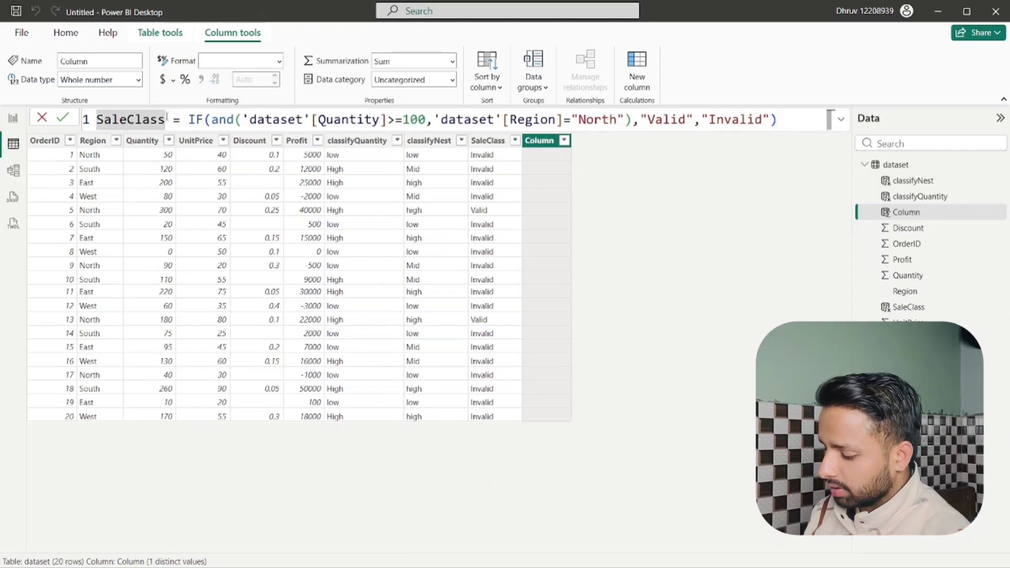
Name the copied column SaleClass1 and replace the AND function in its formula with OR.
type("1")
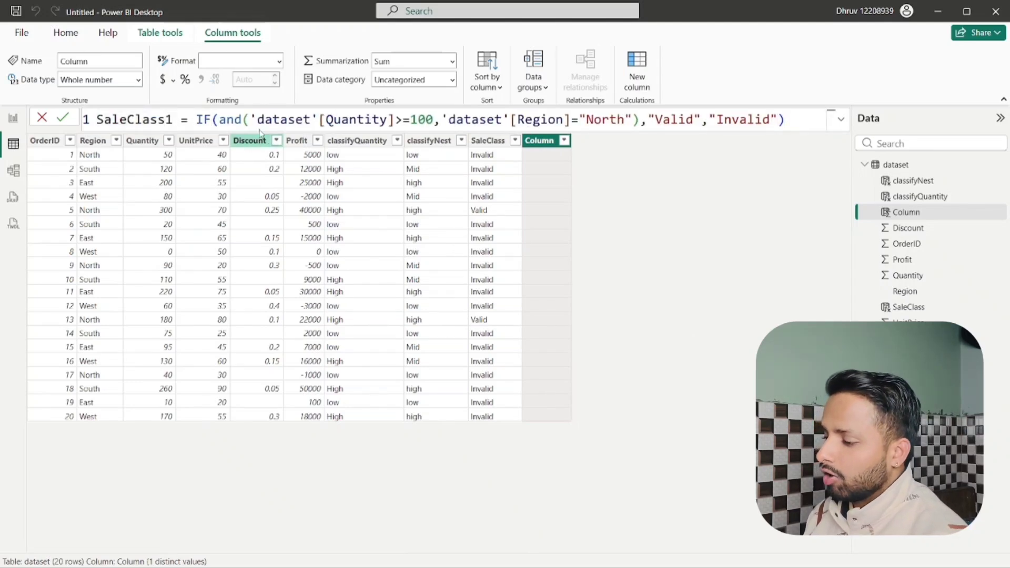
double_click(236, 120)
key("BackSpace")
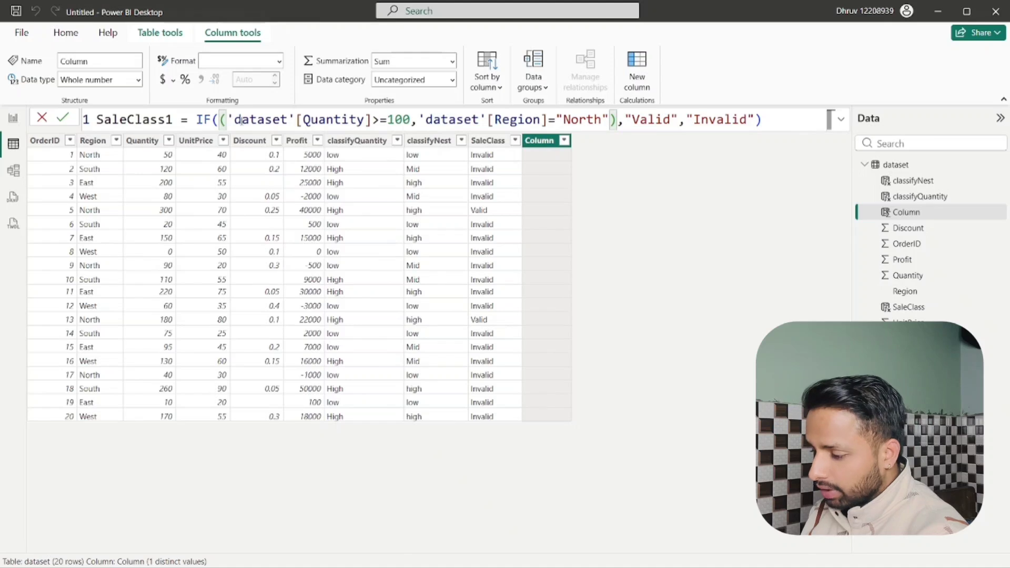
type("or")
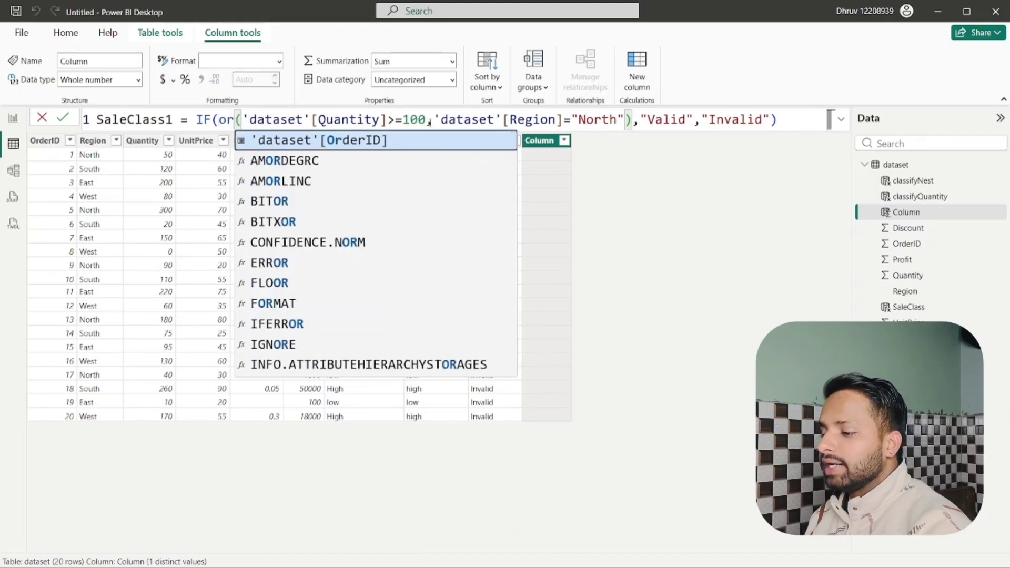
Review the OR function's Quantity and Region conditions and commit the SaleClass1 formula.
left_click_drag(426, 120, 242, 121)
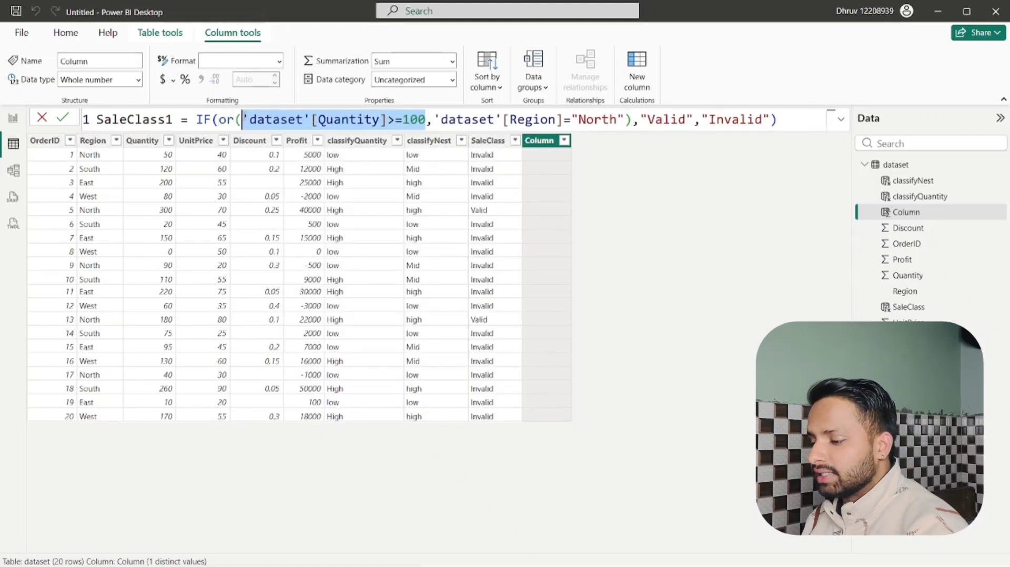
left_click_drag(624, 120, 436, 120)
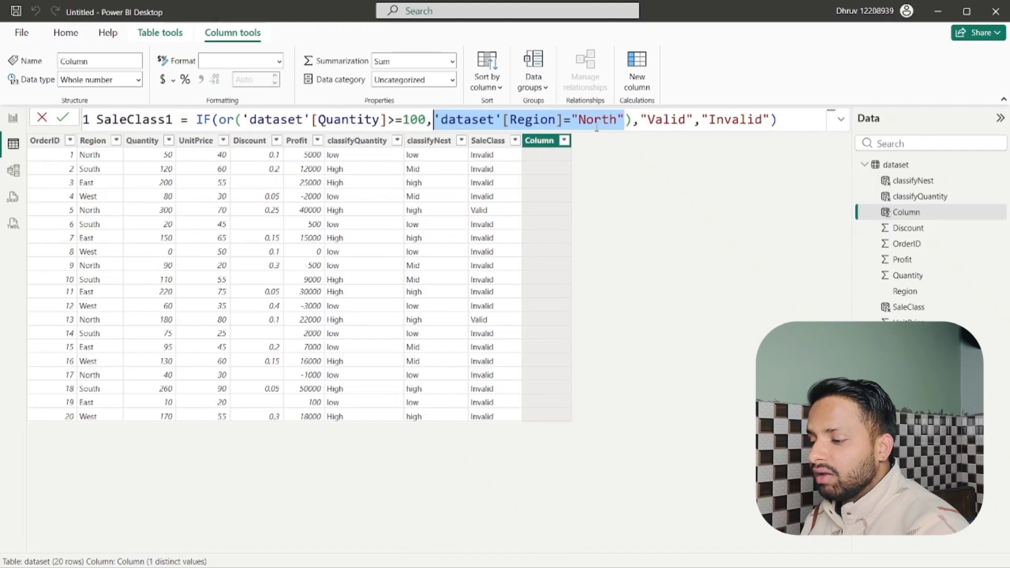
left_click(219, 119)
key("shift+End")
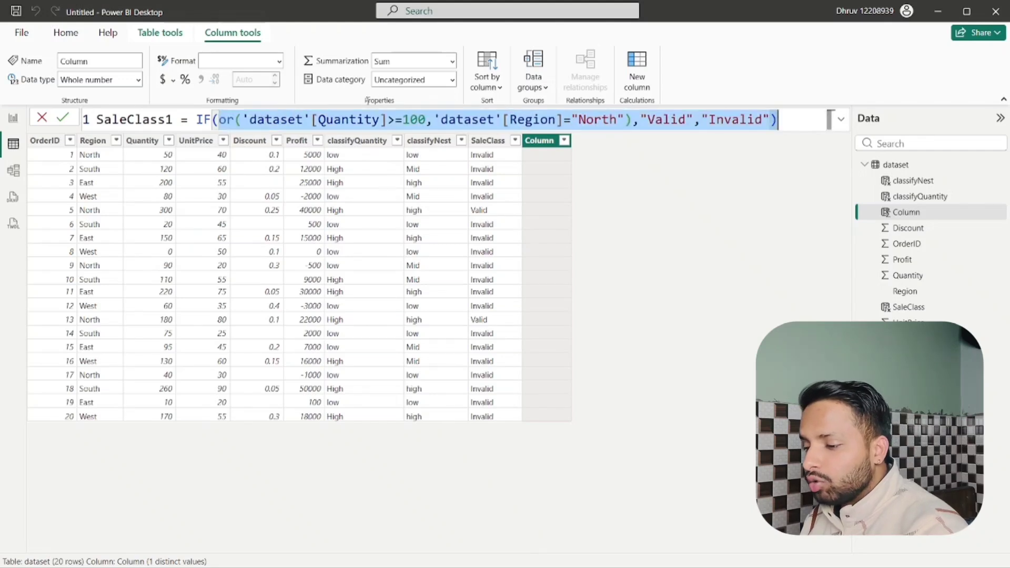
left_click(625, 120, "shift")
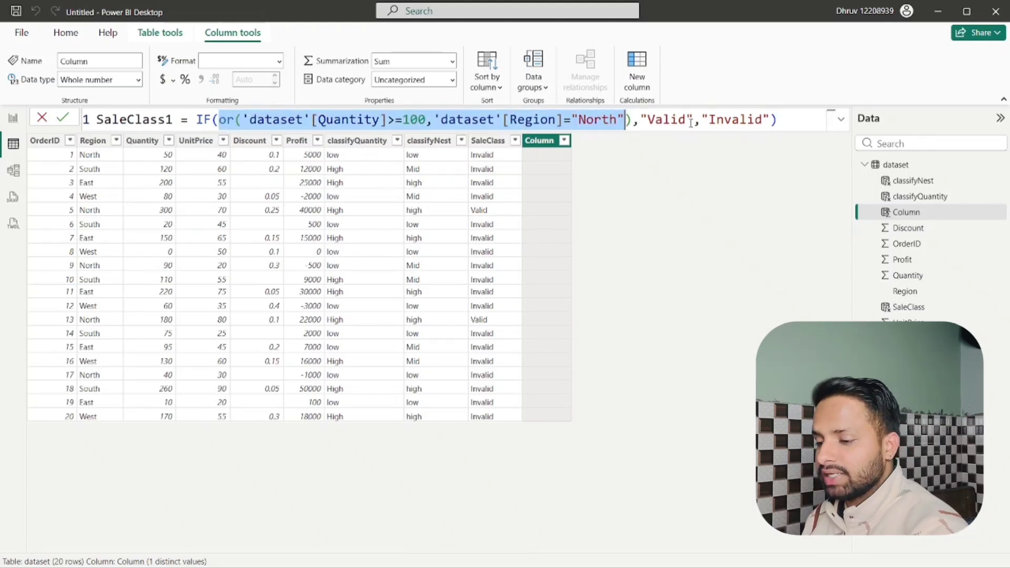
key("Return")
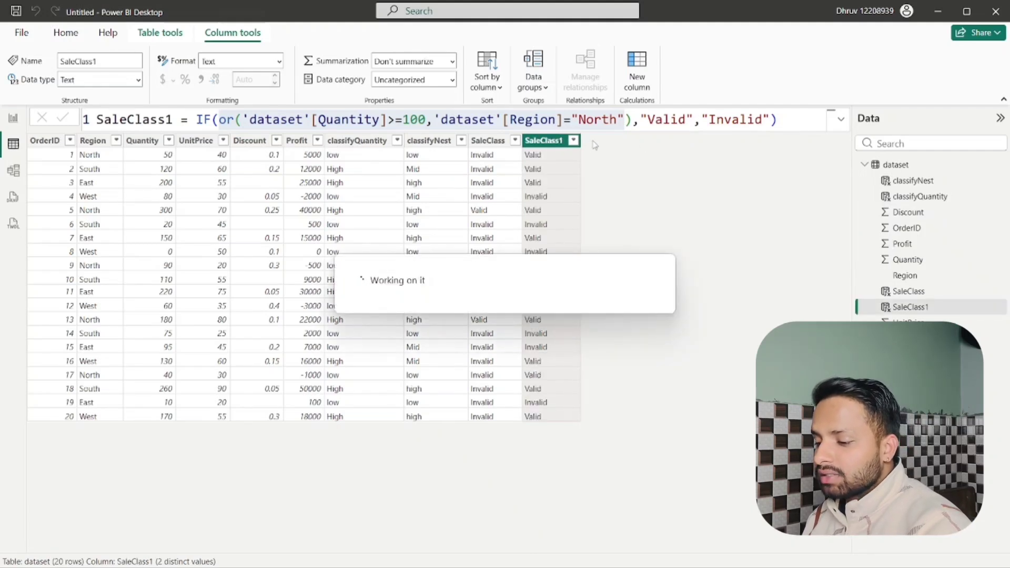
Examine each OR condition in the SaleClass1 formula and check it against the result for order 4.
left_click_drag(624, 120, 433, 113)
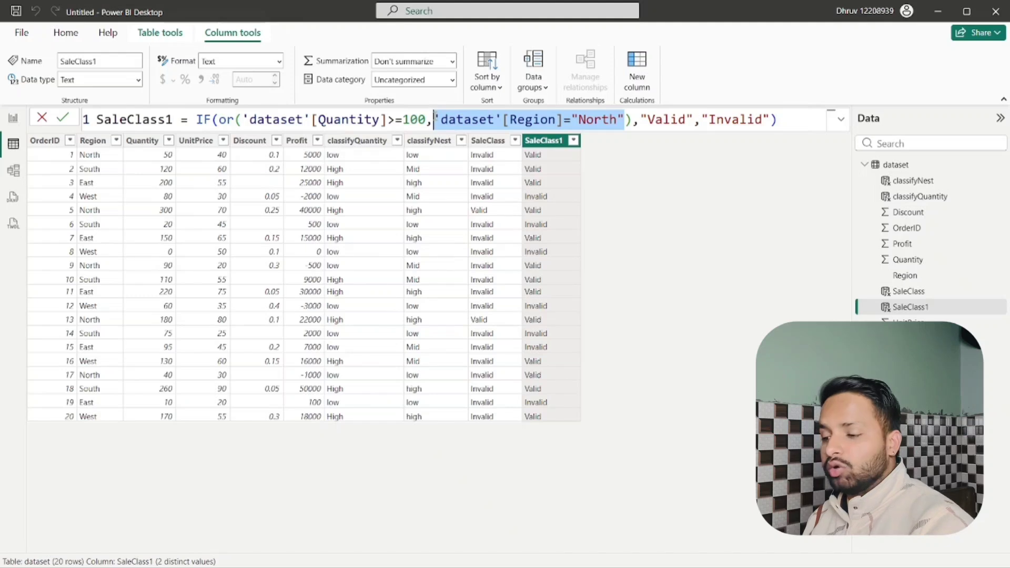
left_click(500, 122)
left_click_drag(432, 119, 242, 120)
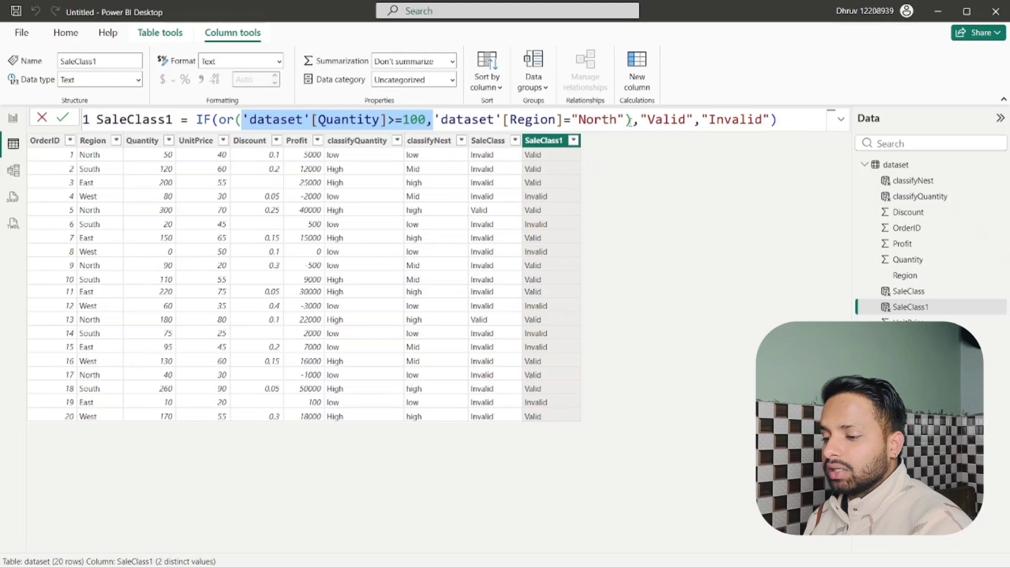
left_click(633, 120)
left_click_drag(633, 120, 219, 120)
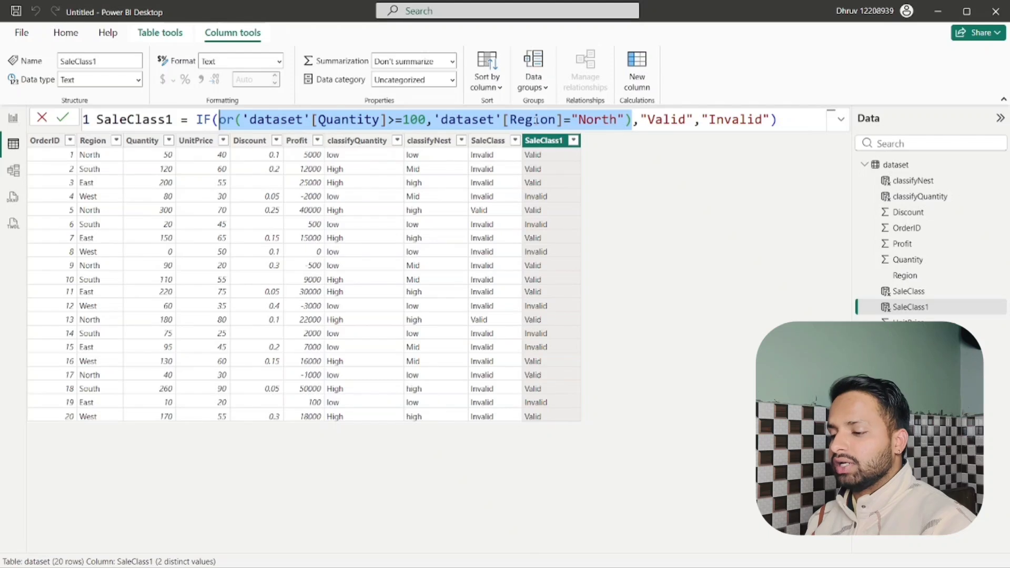
left_click(538, 200)
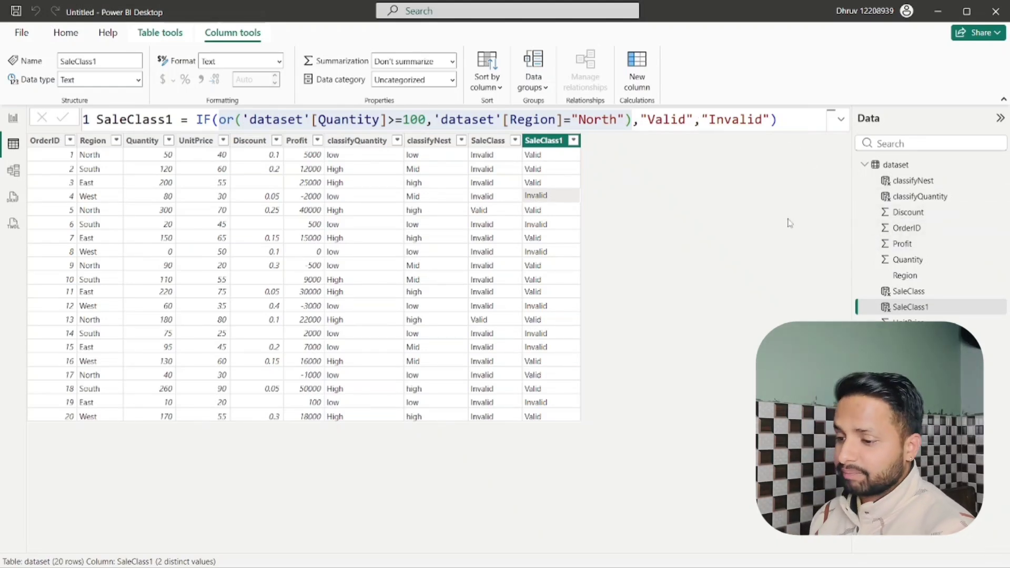
left_click(900, 165)
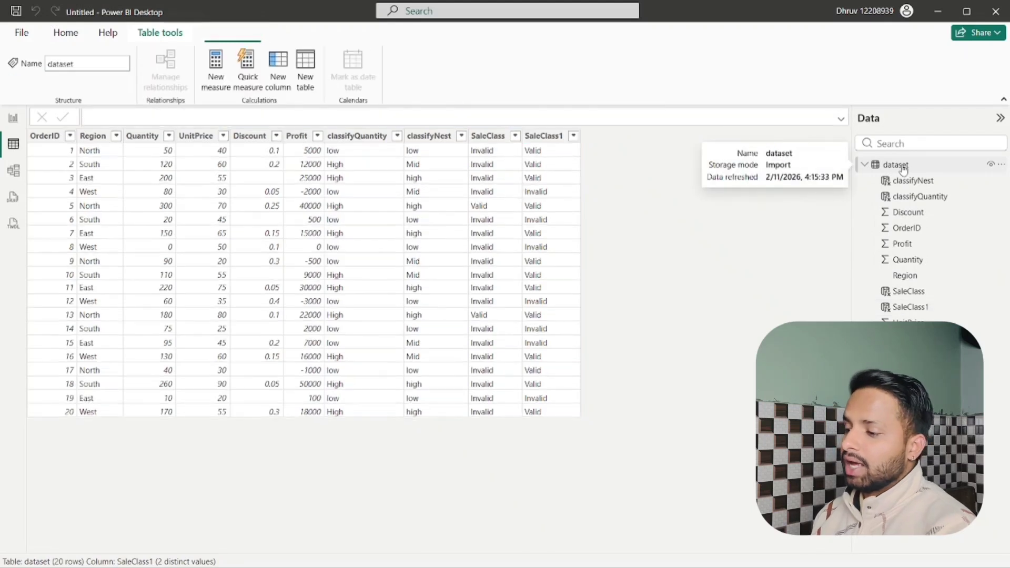
left_click(216, 77)
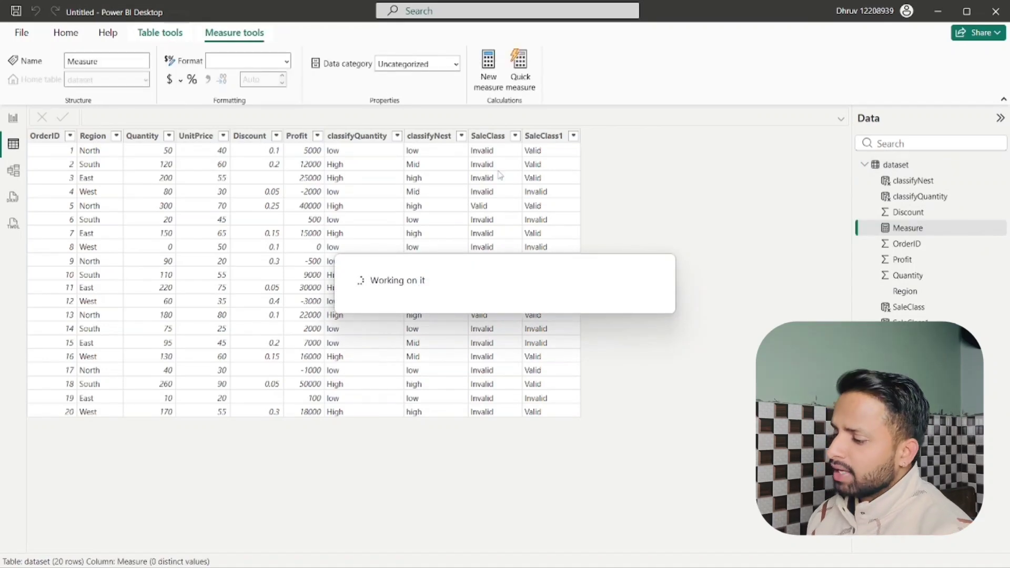
key("BackSpace")
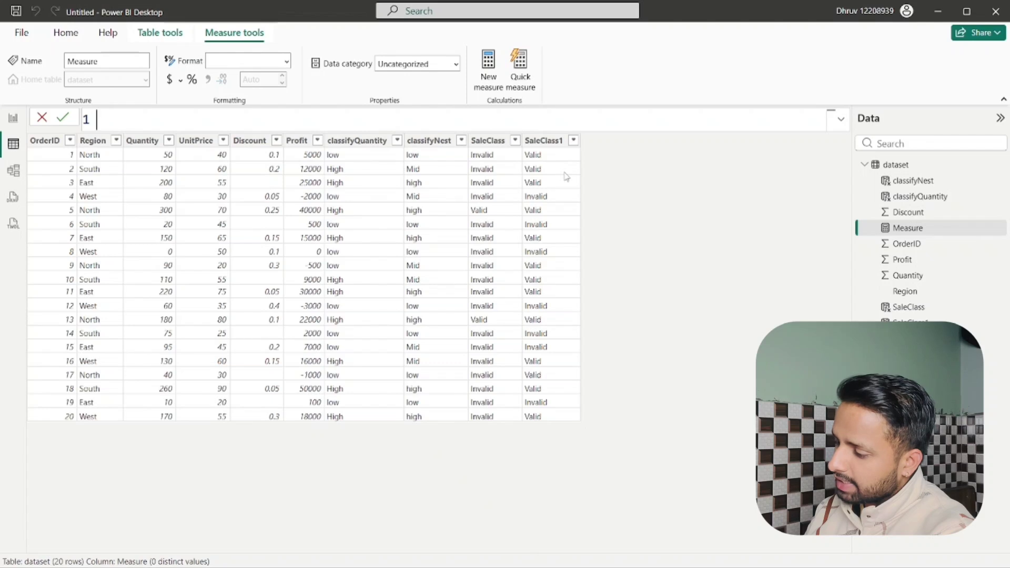
type("temp = ")
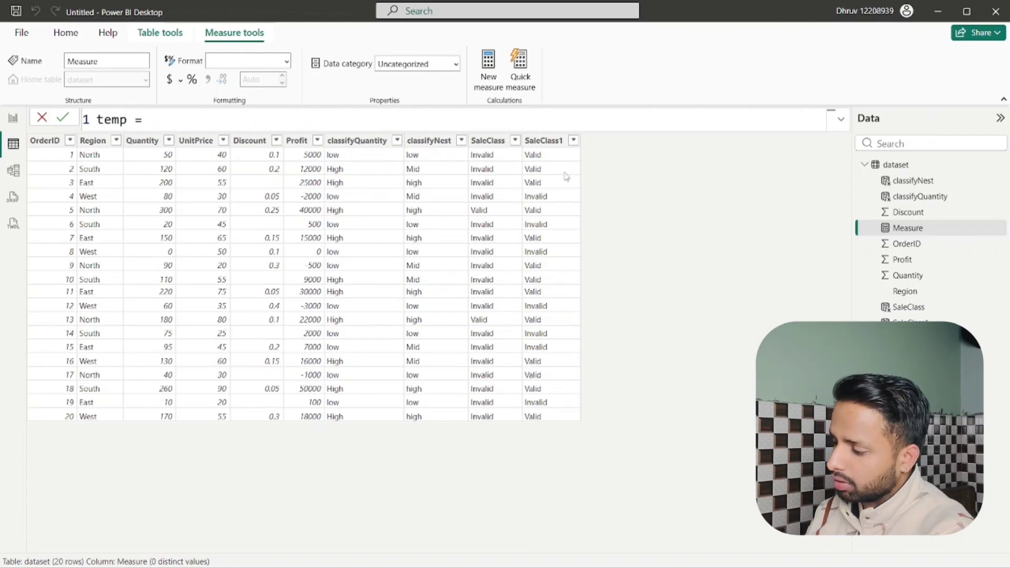
type("swi")
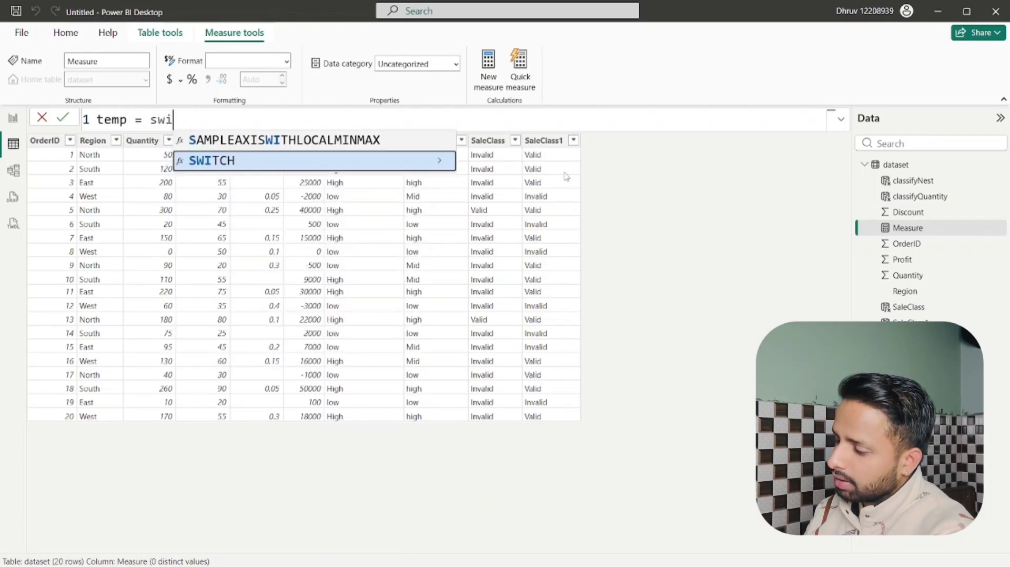
key("Tab")
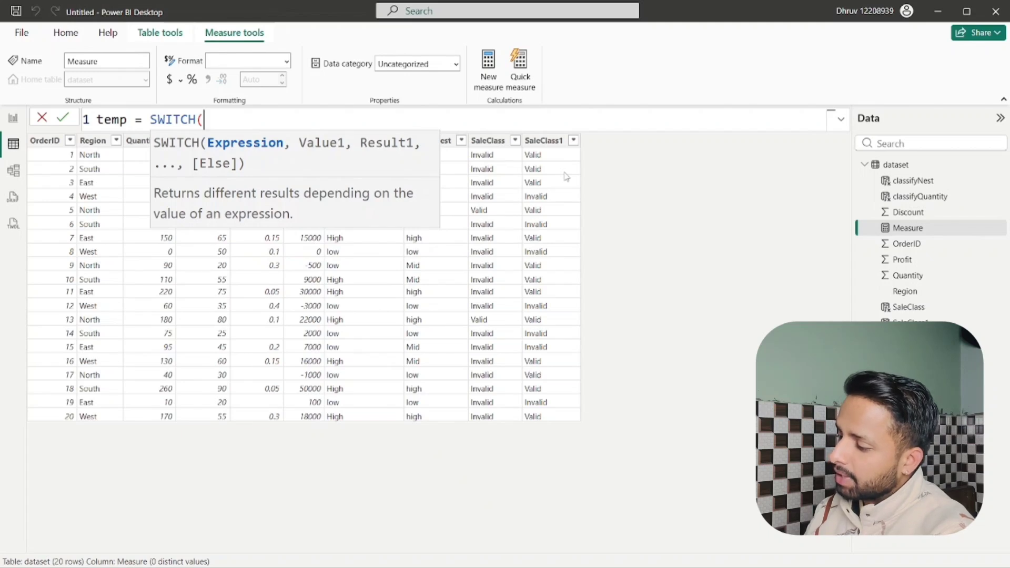
type("reg")
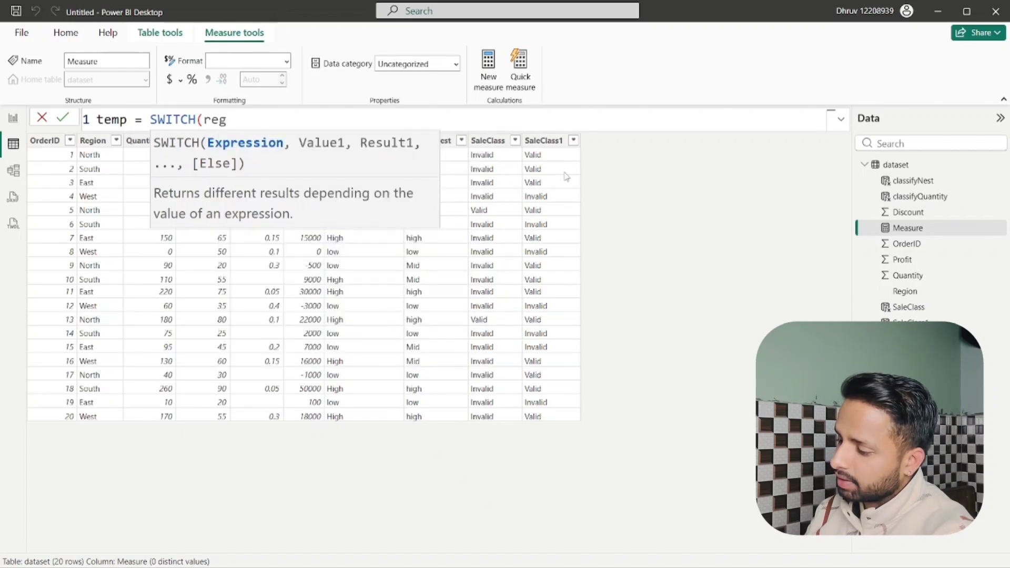
type("ion")
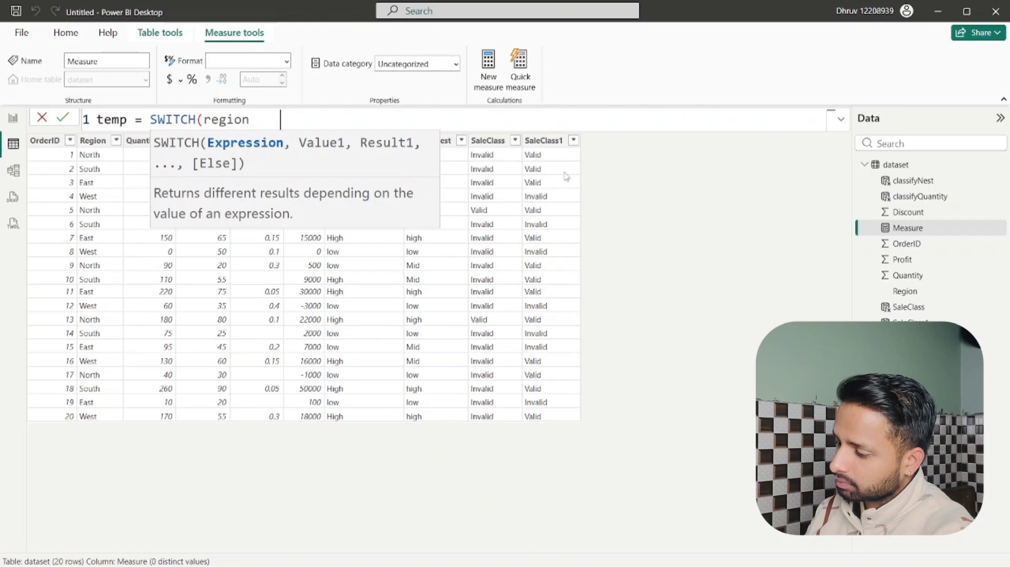
key("BackSpace")
key("BackSpace")
key("BackSpace")
key("BackSpace")
key("BackSpace")
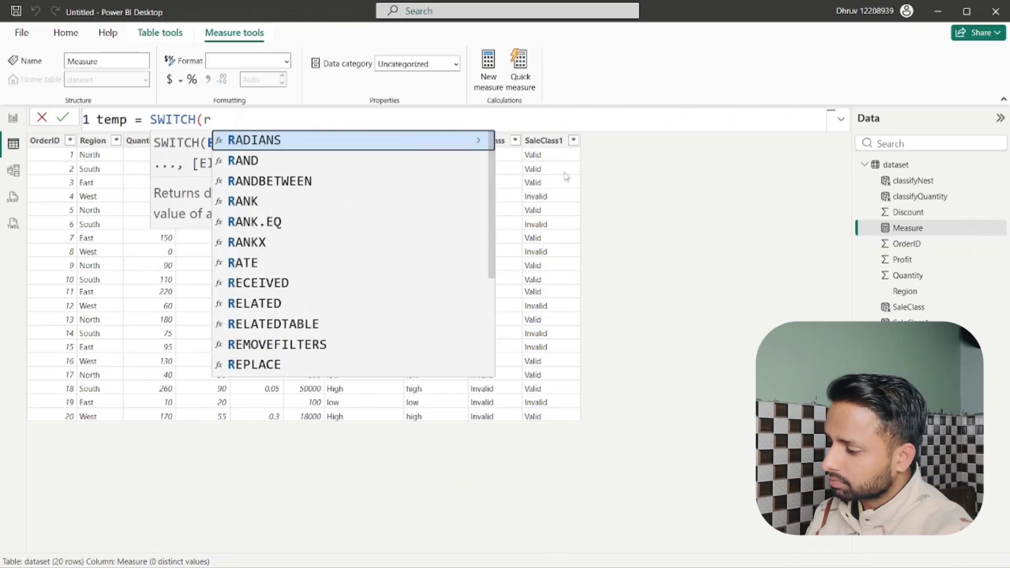
left_click(47, 119)
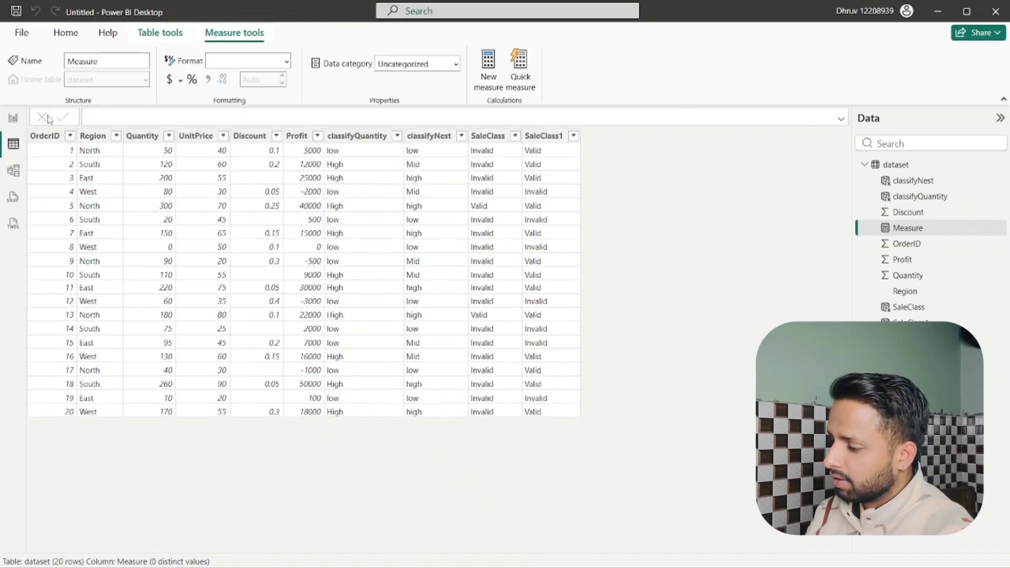
left_click(490, 78)
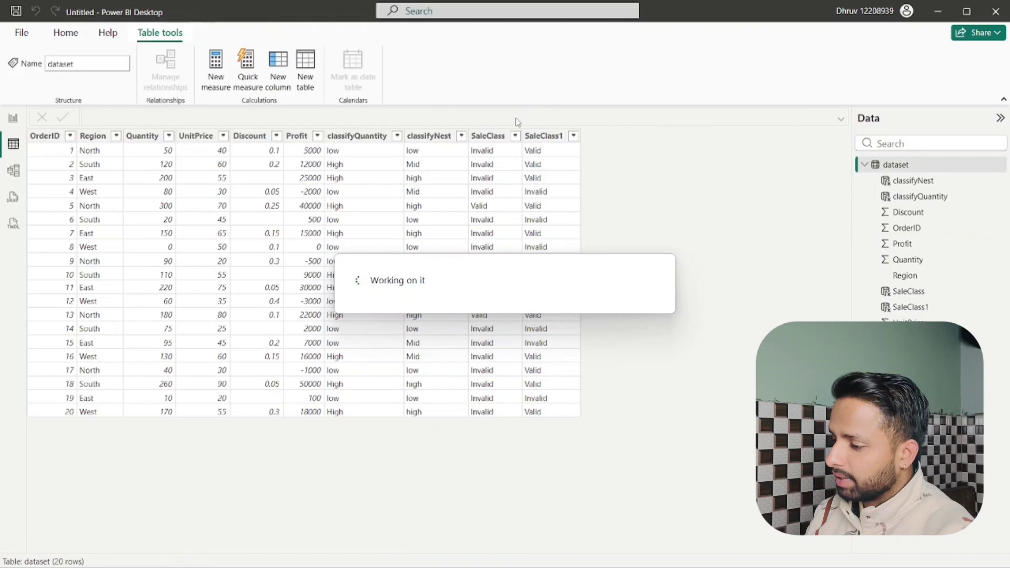
Create a new calculated column named temp in the dataset table and start its SWITCH formula on the Region column.
left_click(280, 75)
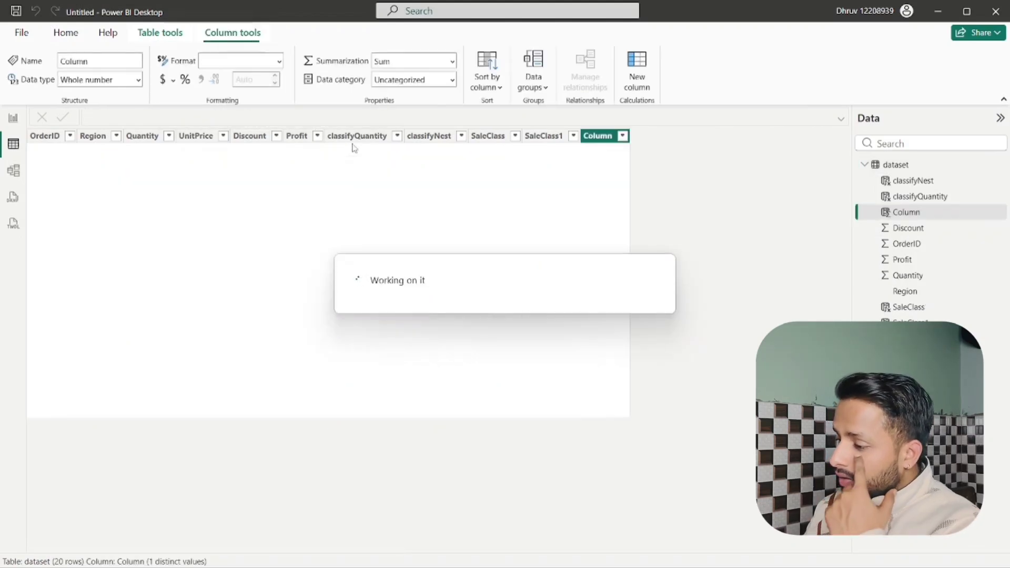
key("BackSpace")
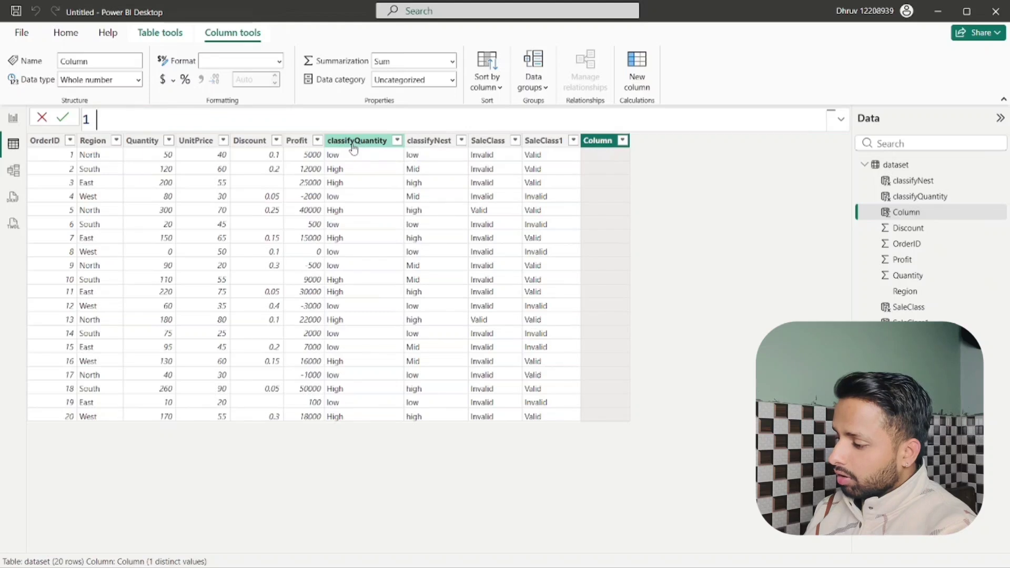
type("temp")
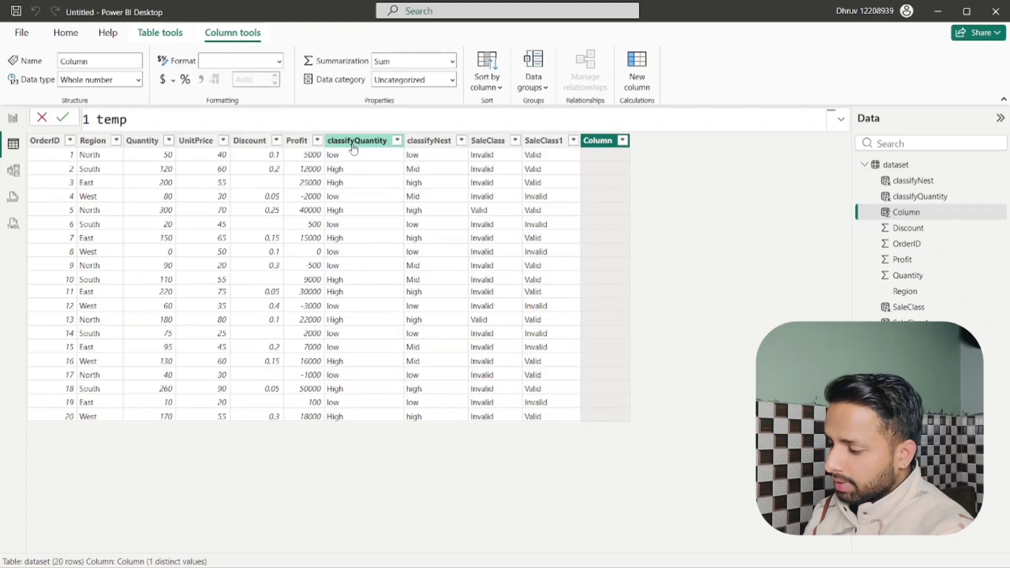
type(" = ")
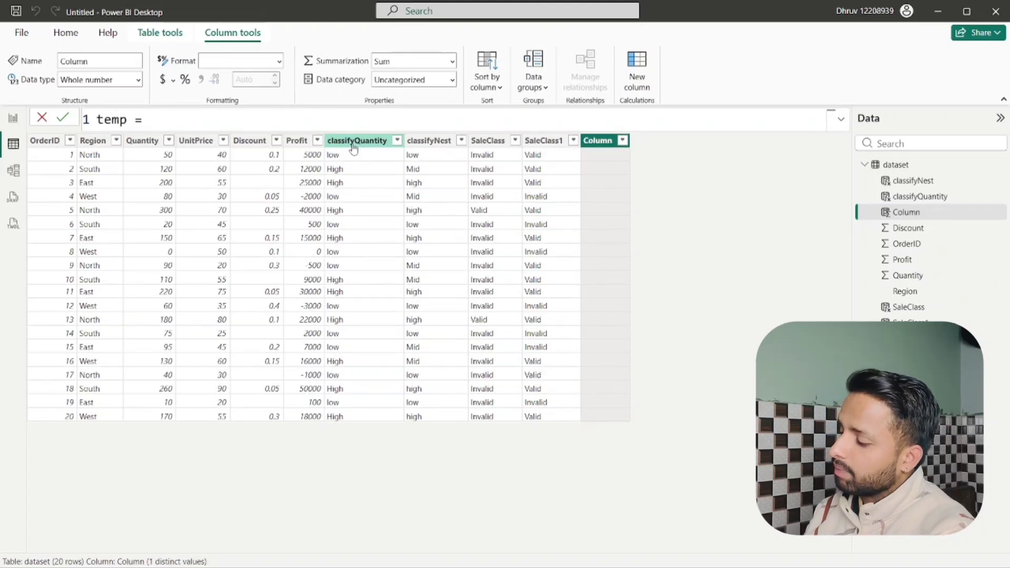
type("SWITCH(")
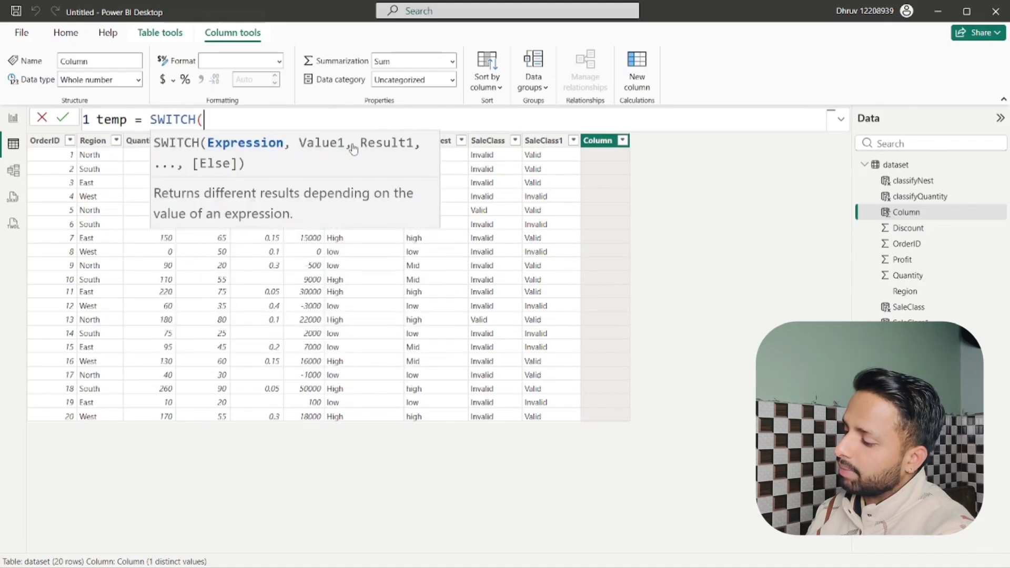
type("'dataset'[Region],")
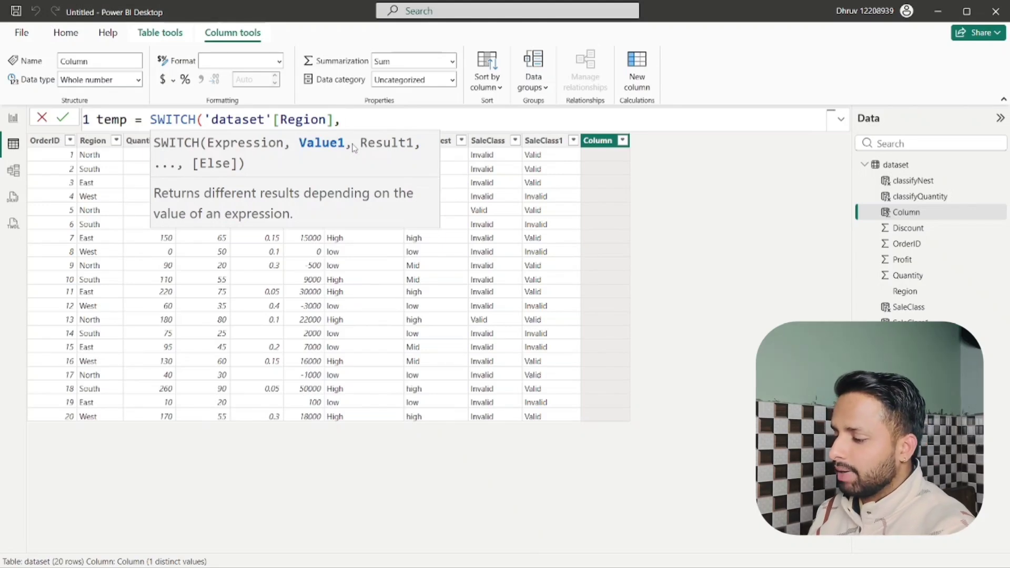
Add the value "North" with the result "Domestic" to the SWITCH formula.
type("\"Nor")
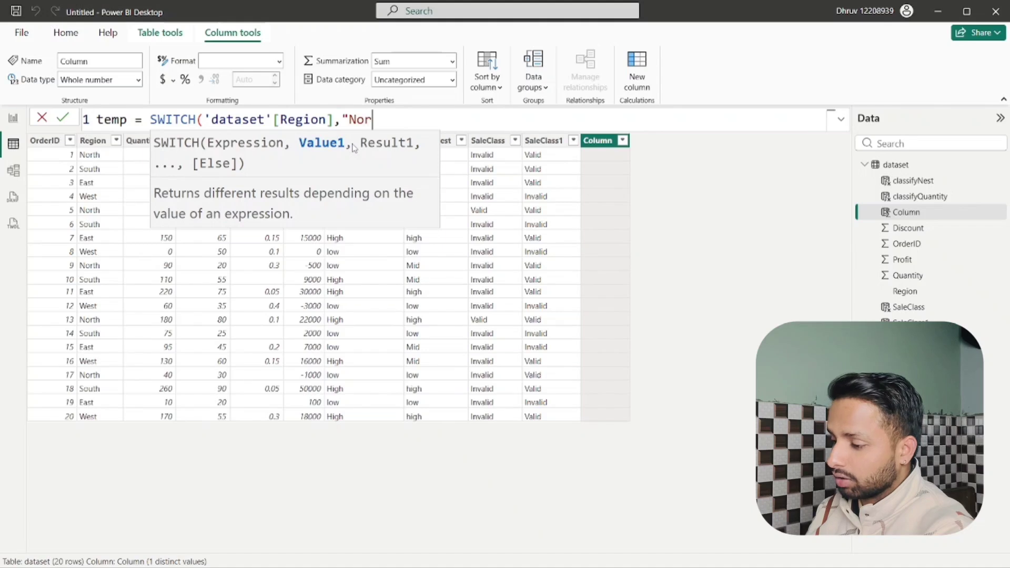
type("ht")
key("BackSpace")
key("BackSpace")
key("BackSpace")
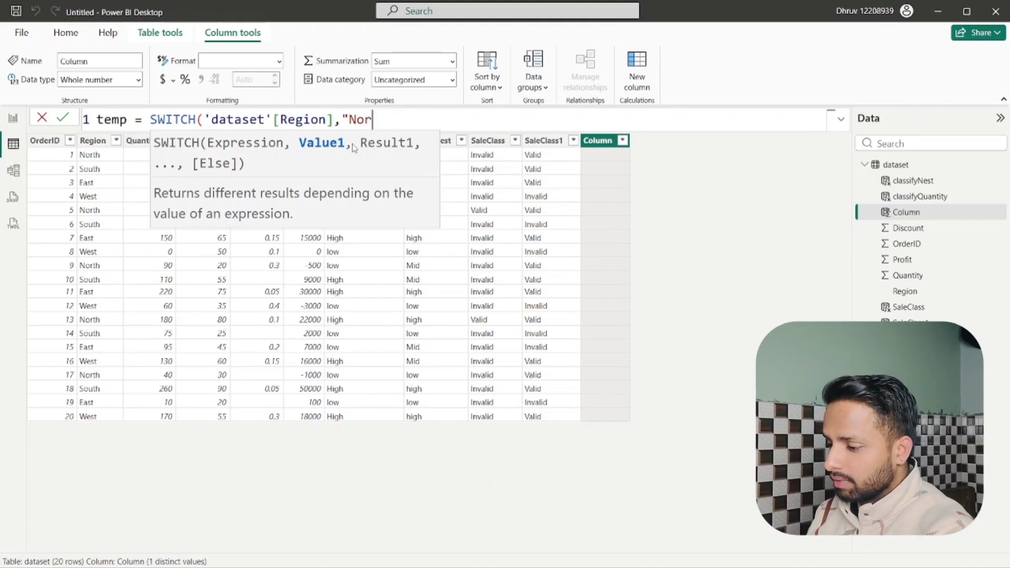
type("rth\",")
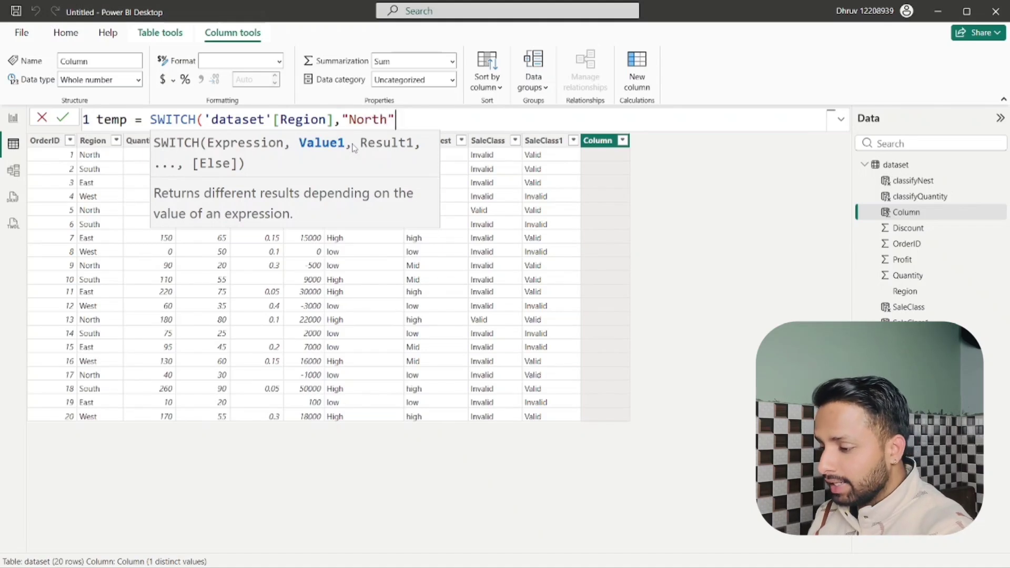
type("\"")
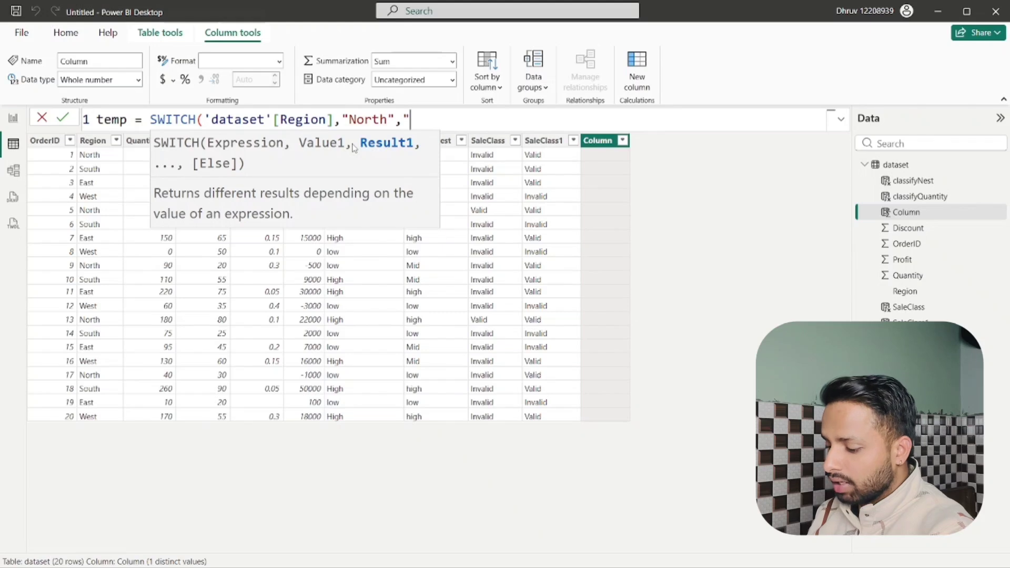
type("Domest")
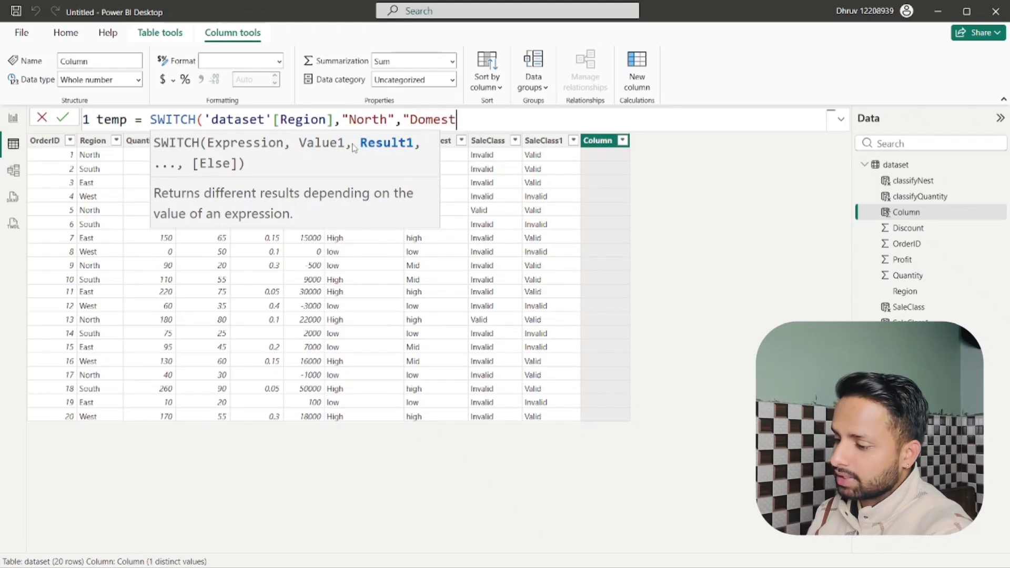
type("ic\",")
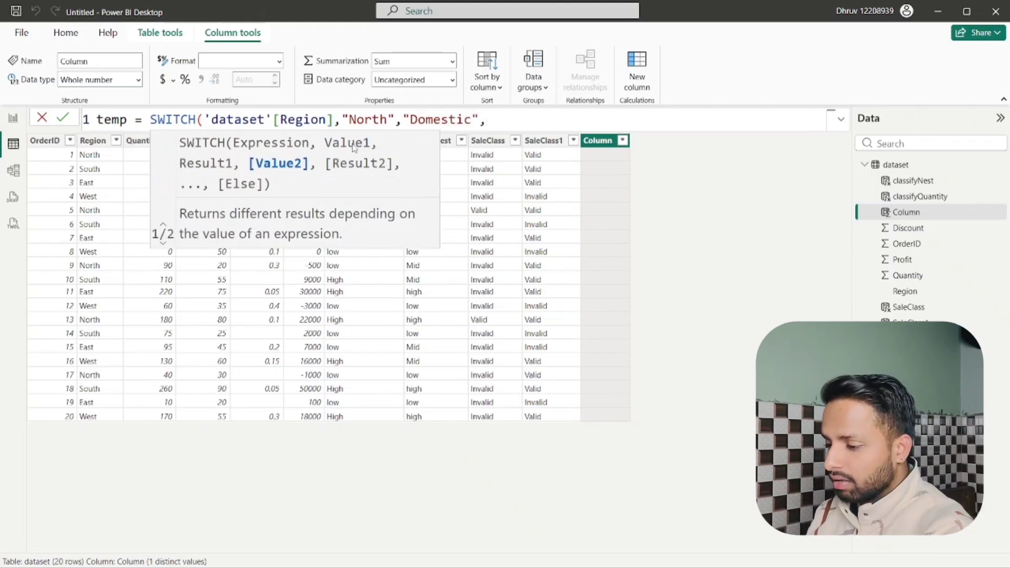
Add the value "South" with the result "Domestic" to the SWITCH formula.
type("\"")
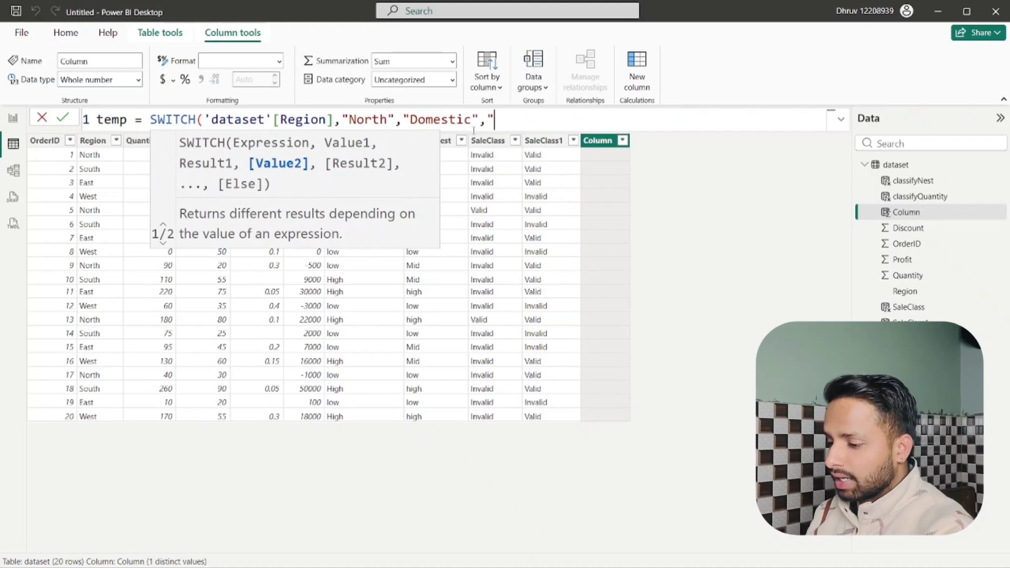
type("South")
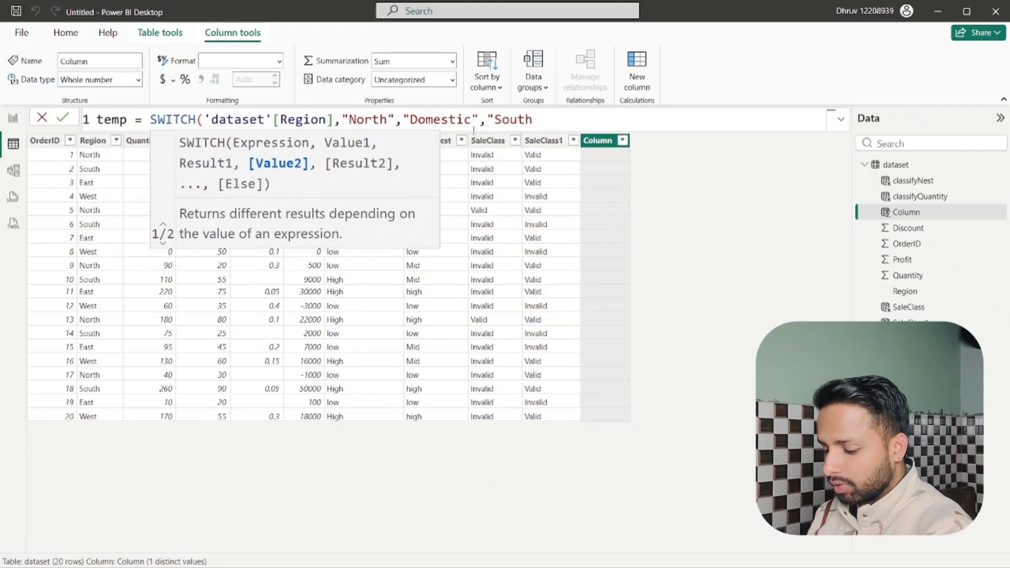
type("\",\"D")
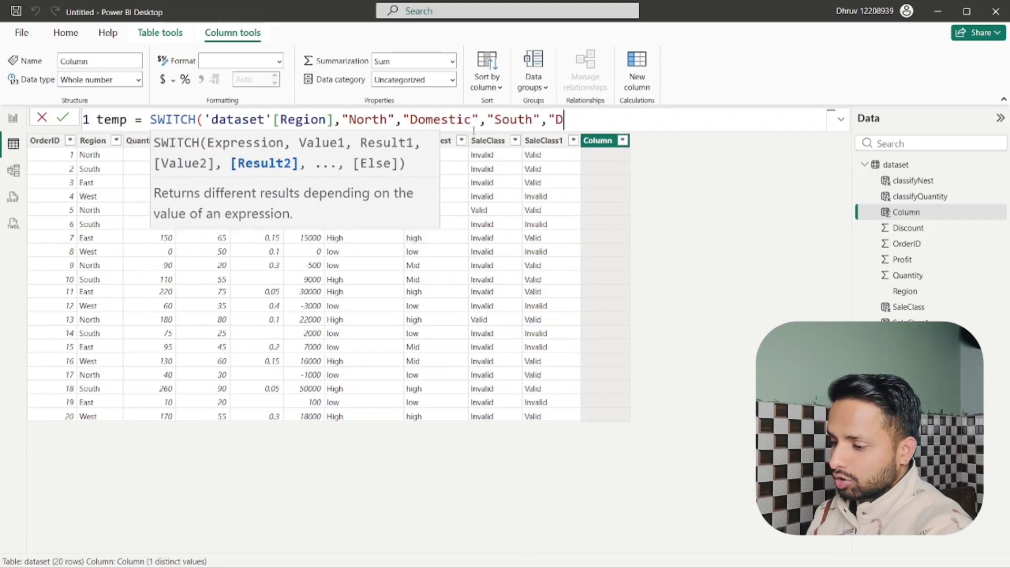
type("omestic\"")
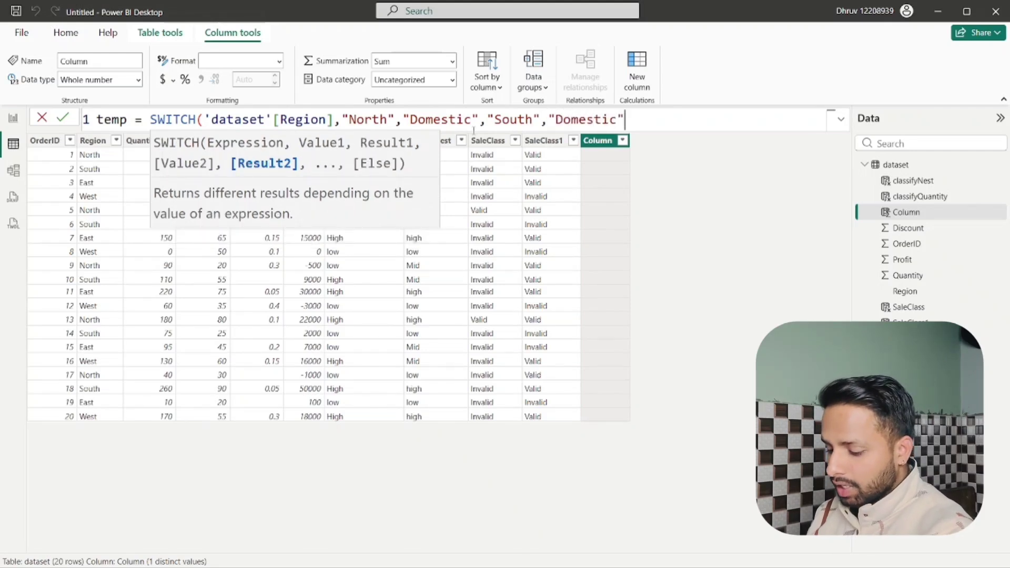
type(",")
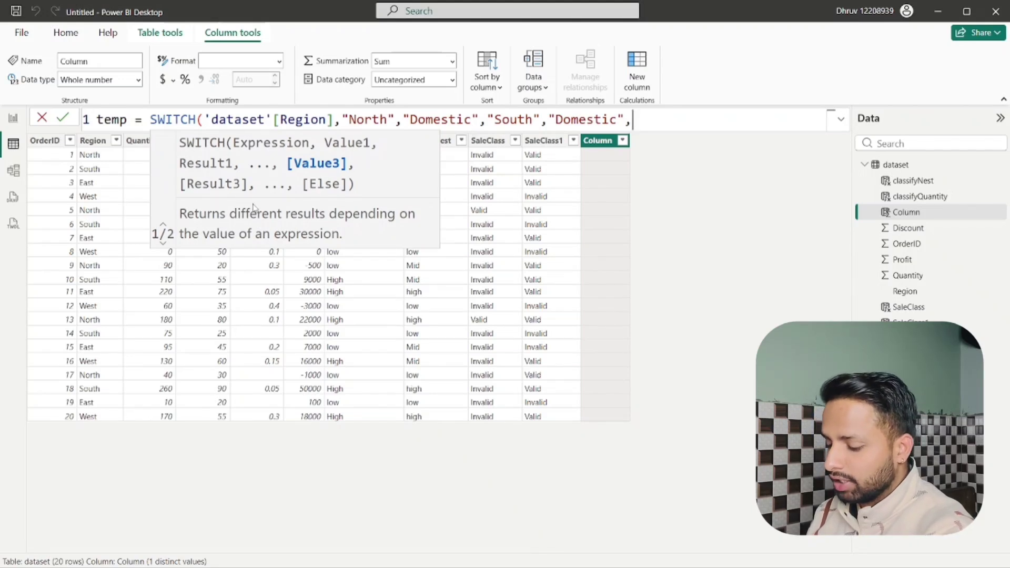
Map "West" and "East" to "International" in the SWITCH formula, close it and commit the temp column.
type("\"")
type("Wes")
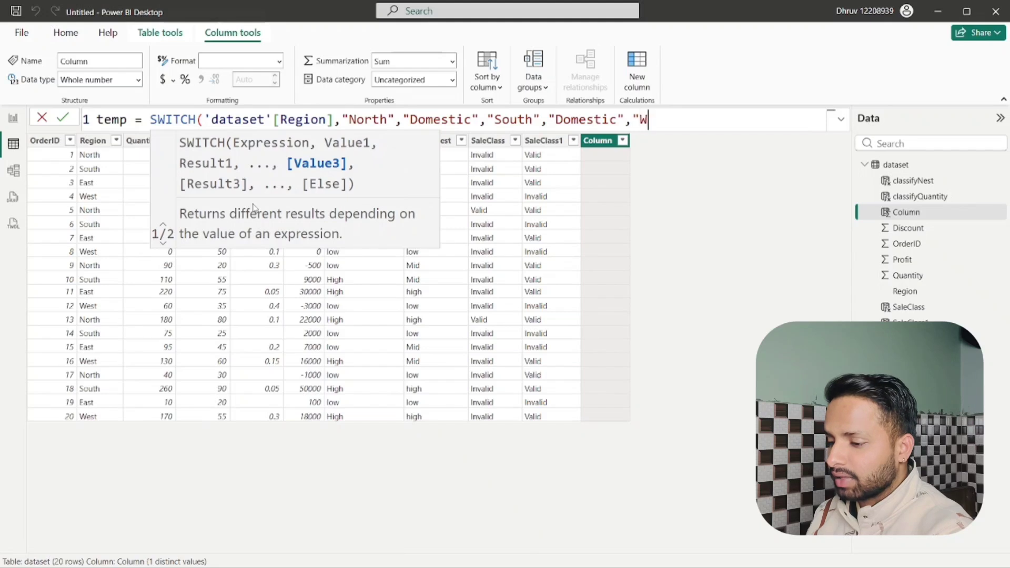
type("\"")
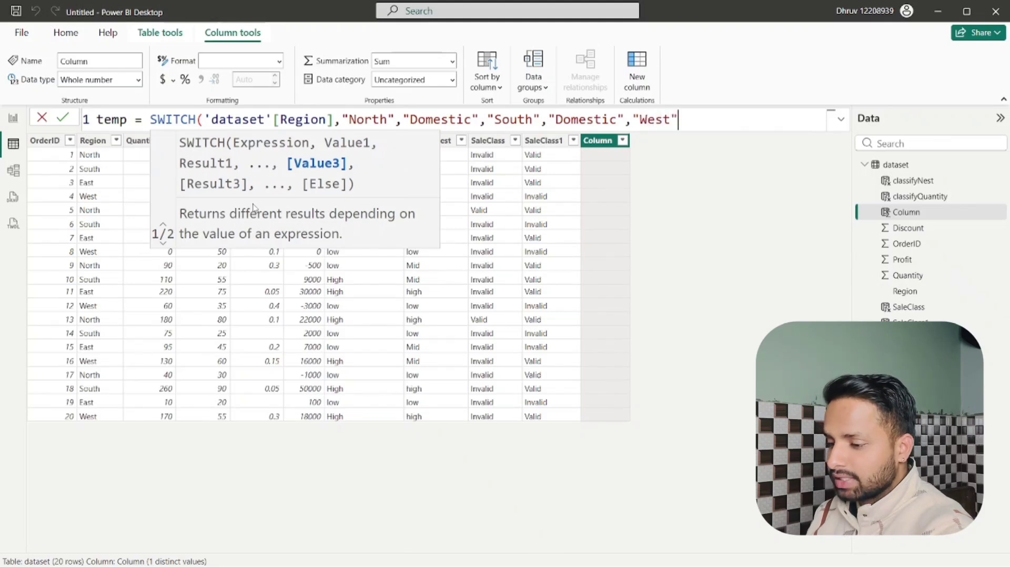
type(",\"I")
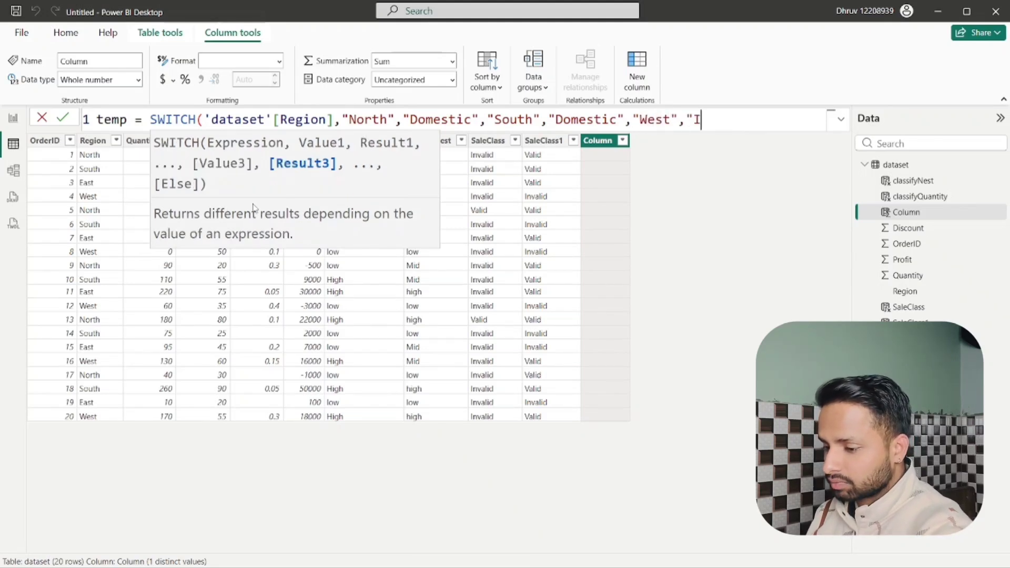
type("nternationa")
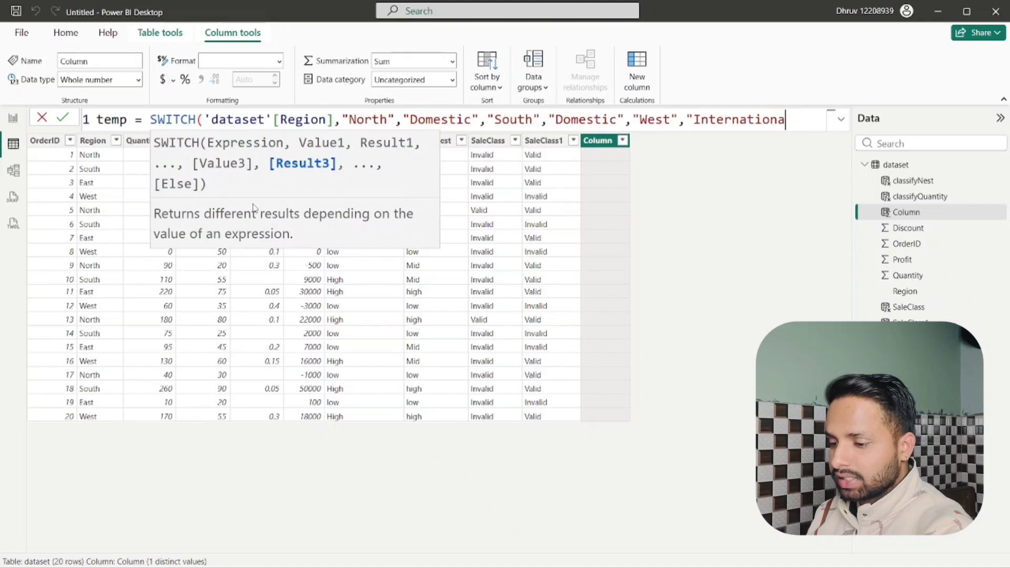
type("l\",\"Ea")
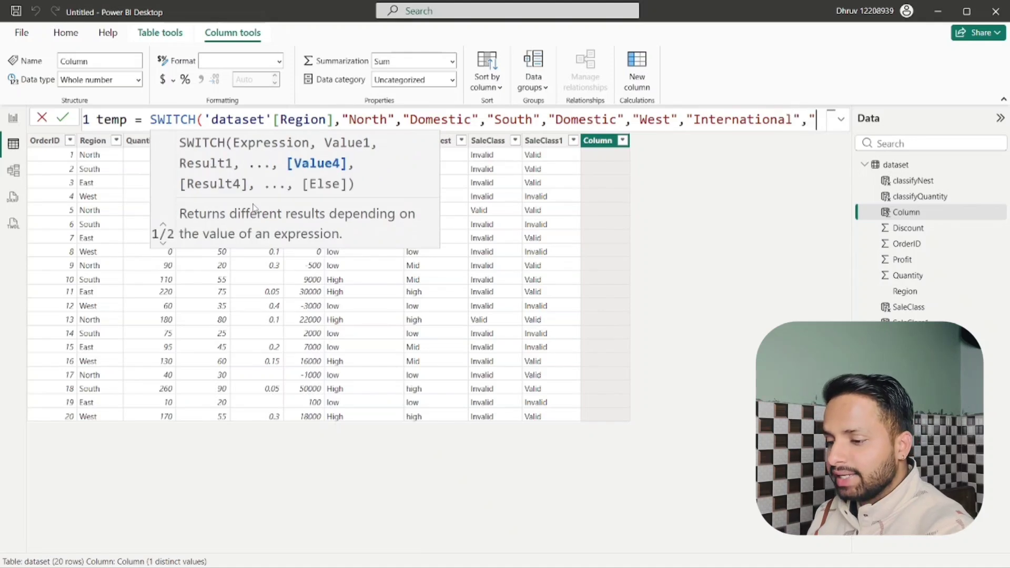
type("st\",")
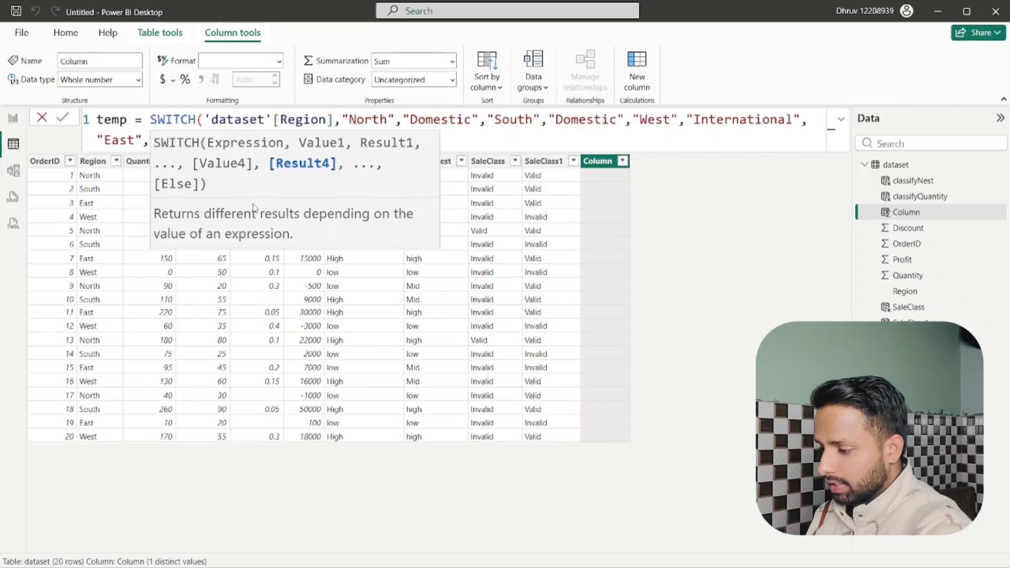
type(")")
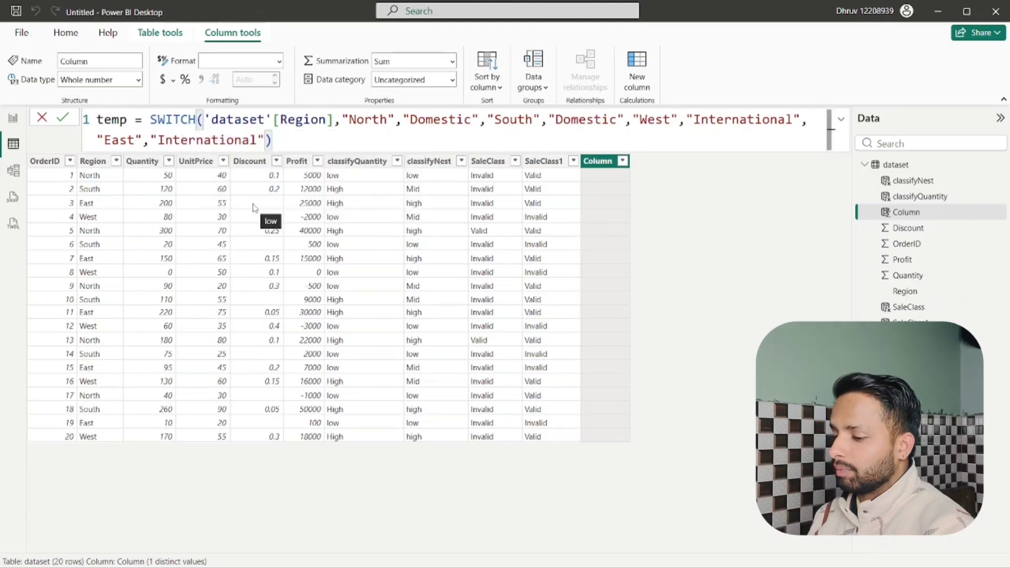
key("Return")
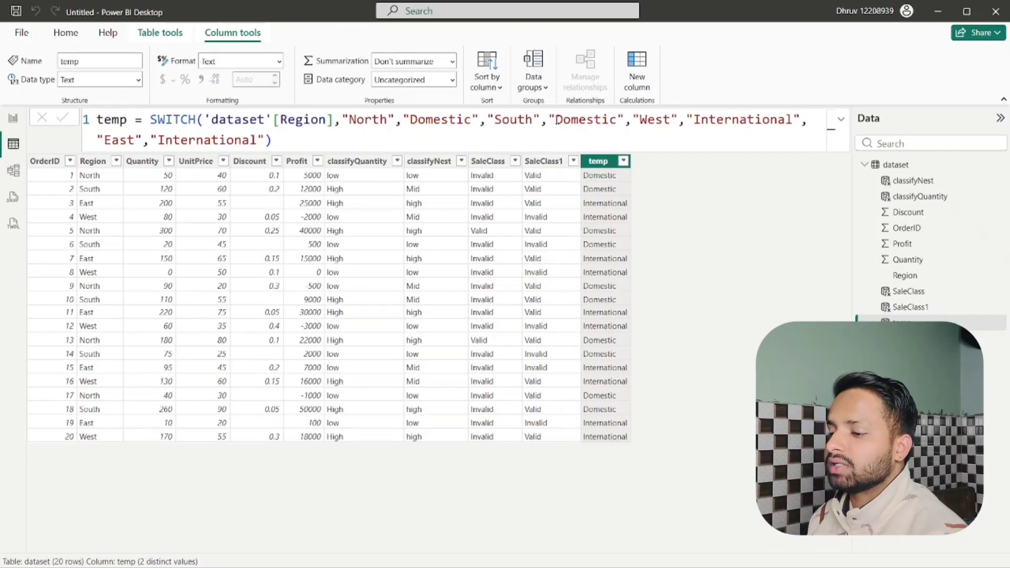
Examine the South and East results in the temp formula and compare them with the column's values.
left_click_drag(555, 120, 633, 120)
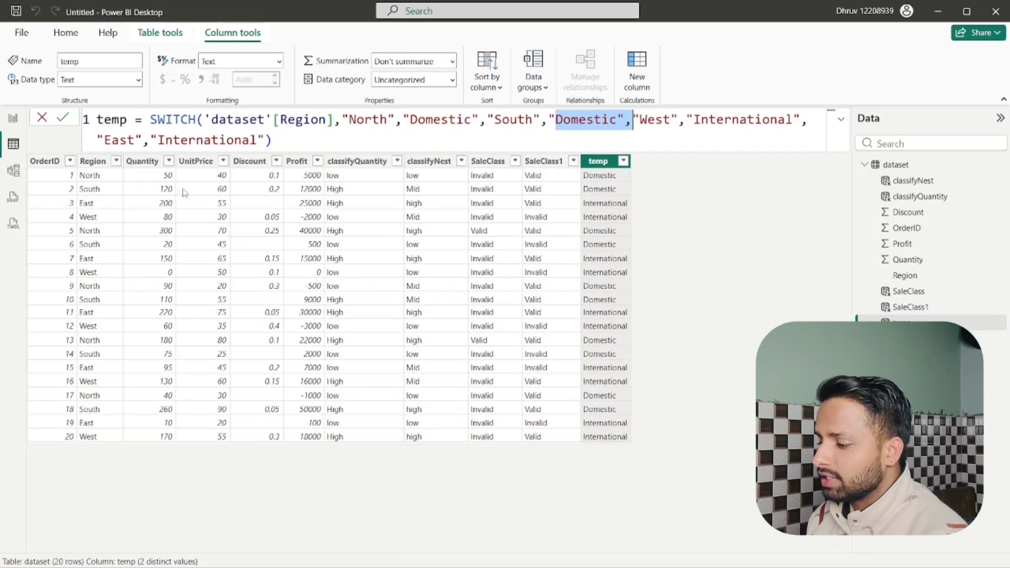
left_click_drag(100, 140, 264, 140)
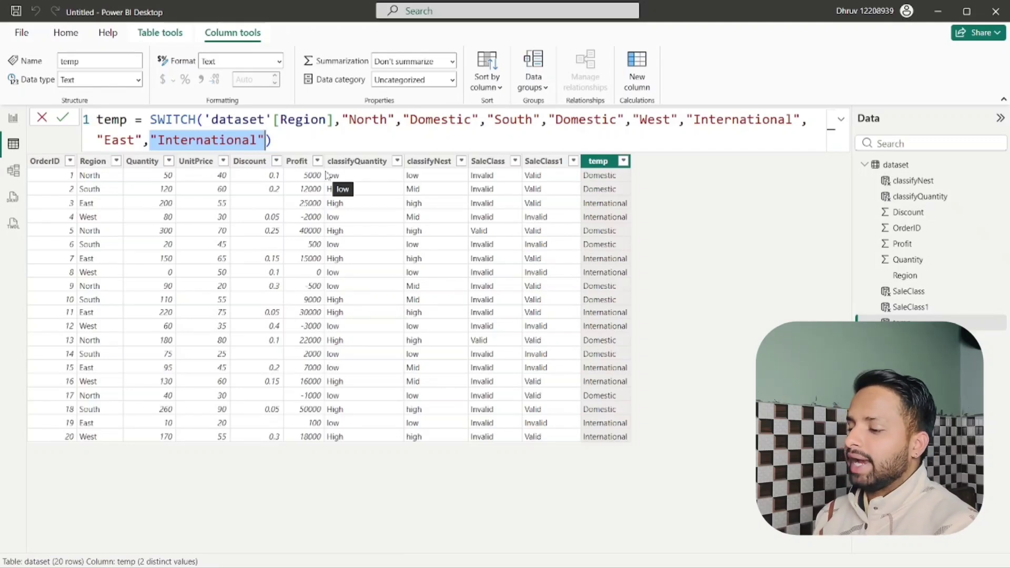
left_click(736, 187)
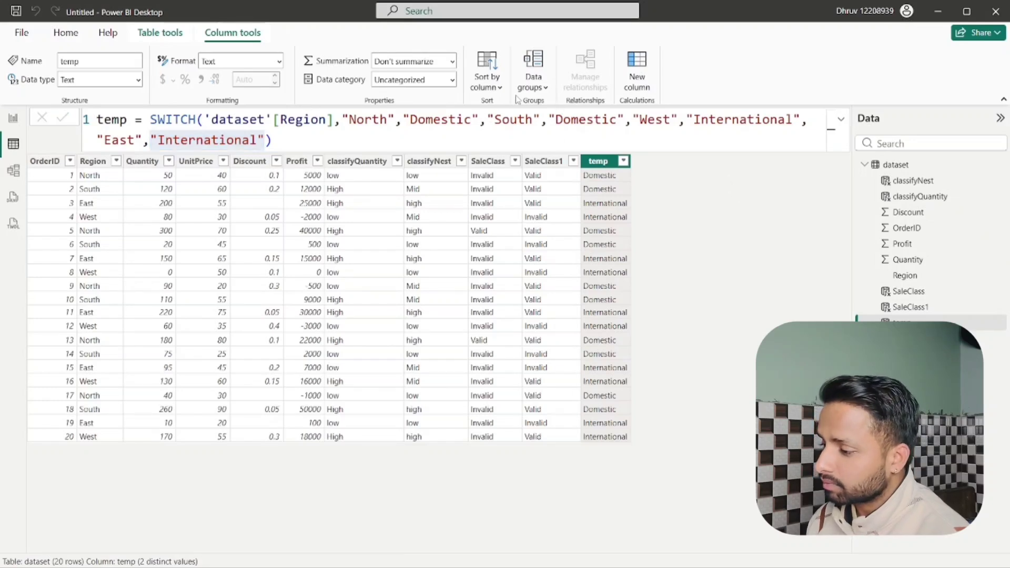
Create another calculated column in the dataset table and begin its formula with the name "sale per unit".
left_click(636, 74)
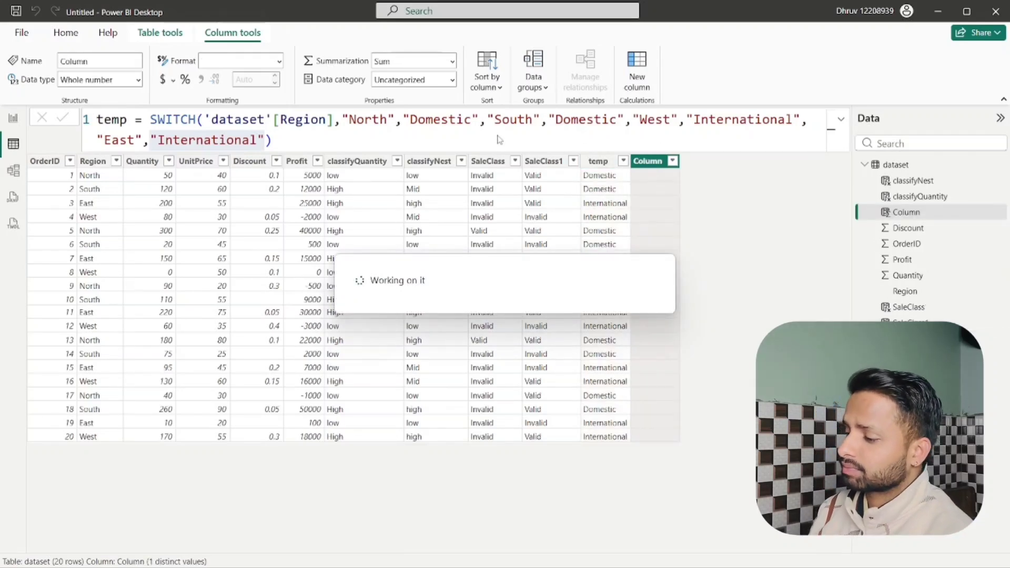
key("ctrl+a")
key("BackSpace")
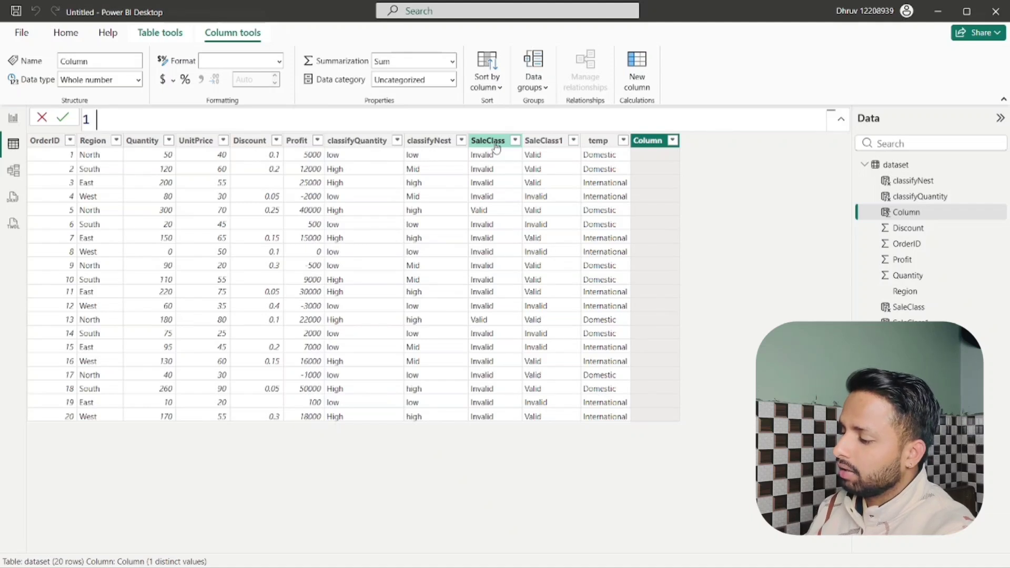
type("1 s")
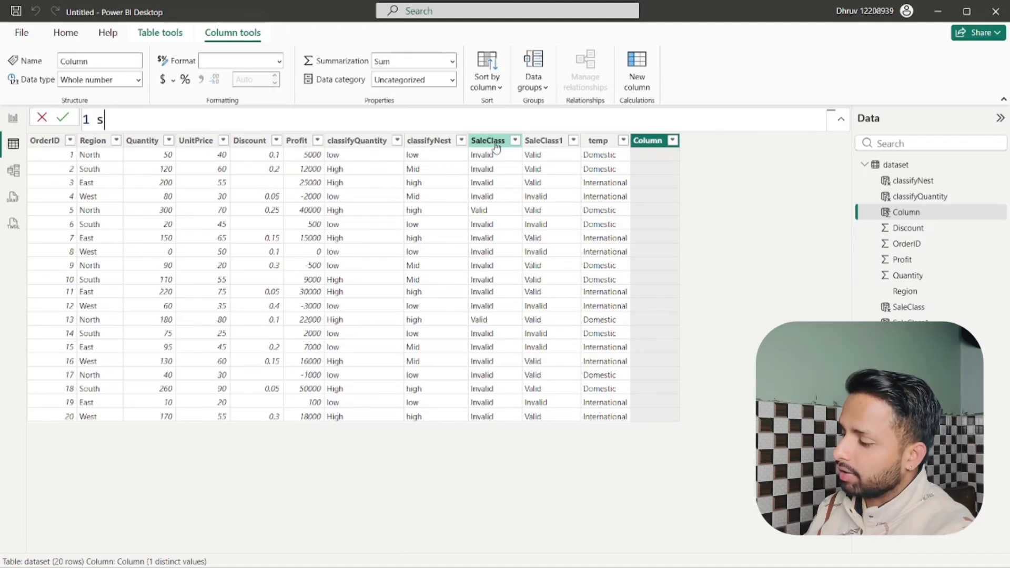
type("ale per")
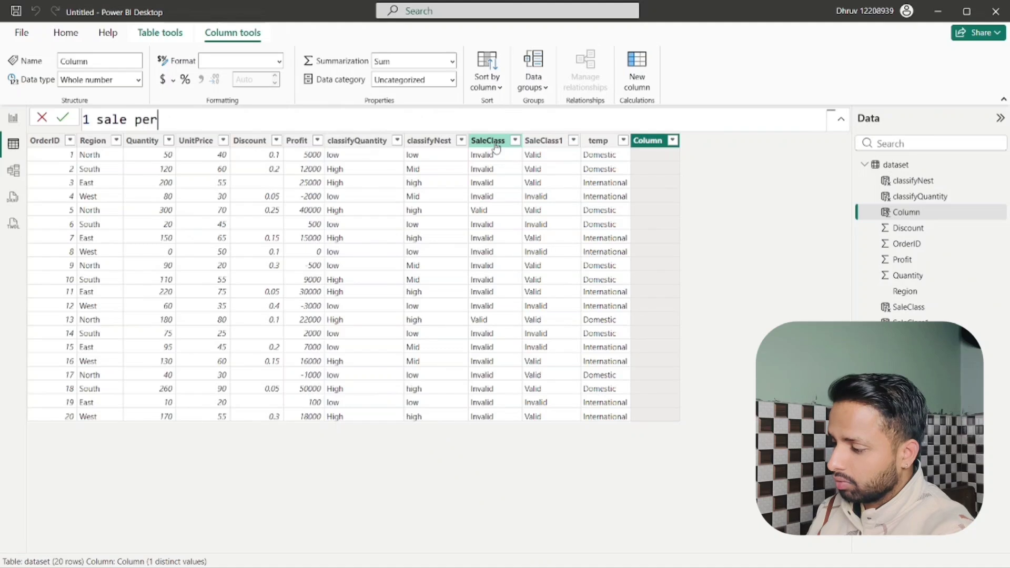
type(" unit =")
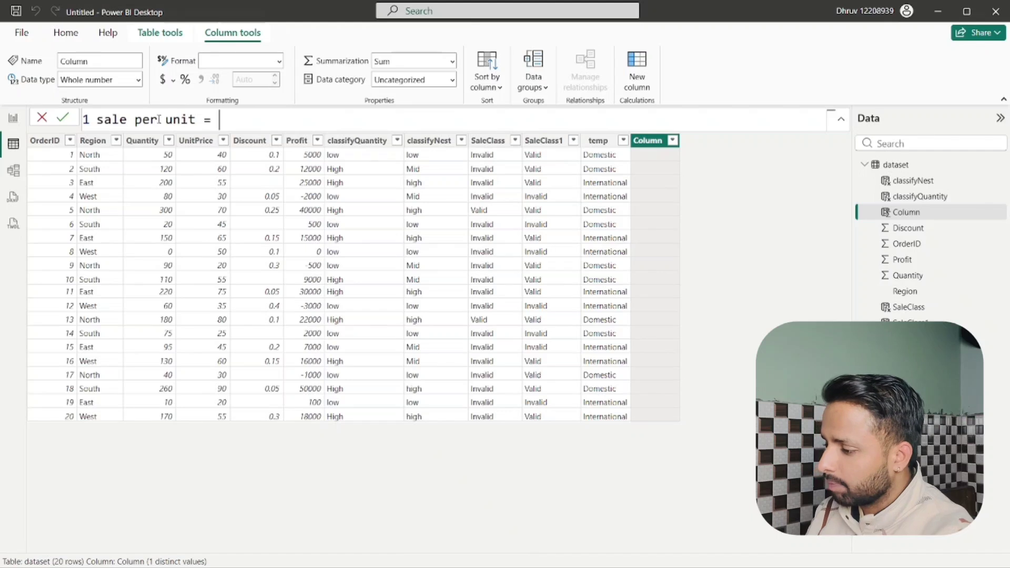
Change the new column's name in the formula to "profit per unit".
left_click(129, 119)
key("BackSpace")
key("BackSpace")
key("BackSpace")
key("BackSpace")
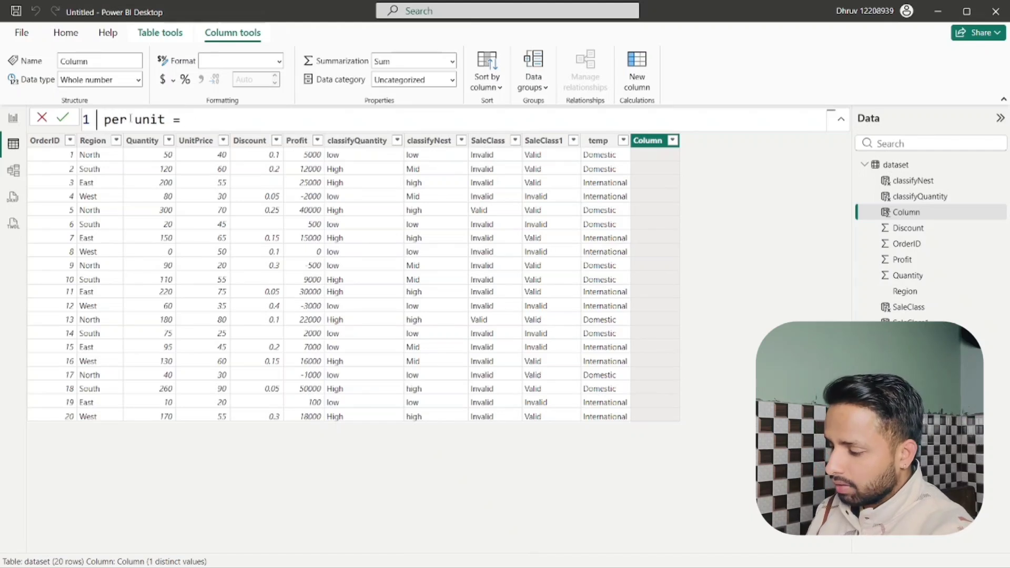
type("prift")
key("BackSpace")
key("BackSpace")
key("BackSpace")
type("of ")
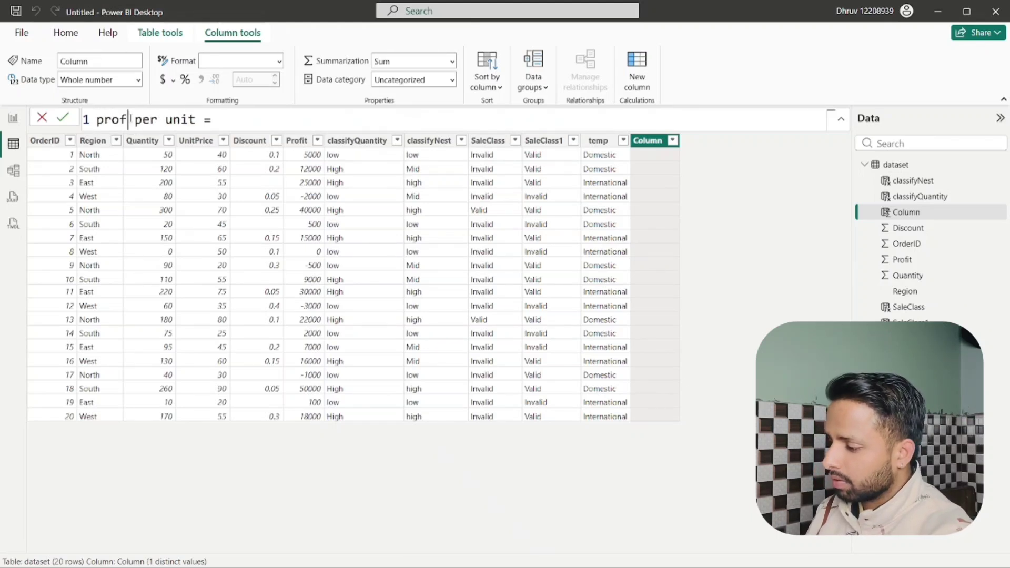
type("it")
Define profit per unit as the dataset's Profit divided by Quantity and commit the formula.
left_click(256, 123)
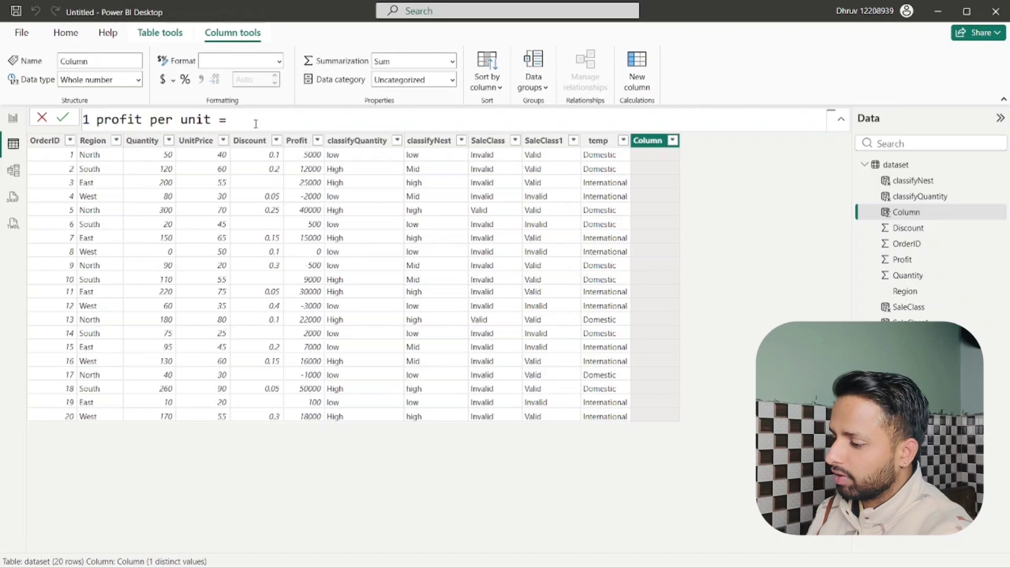
type("pro")
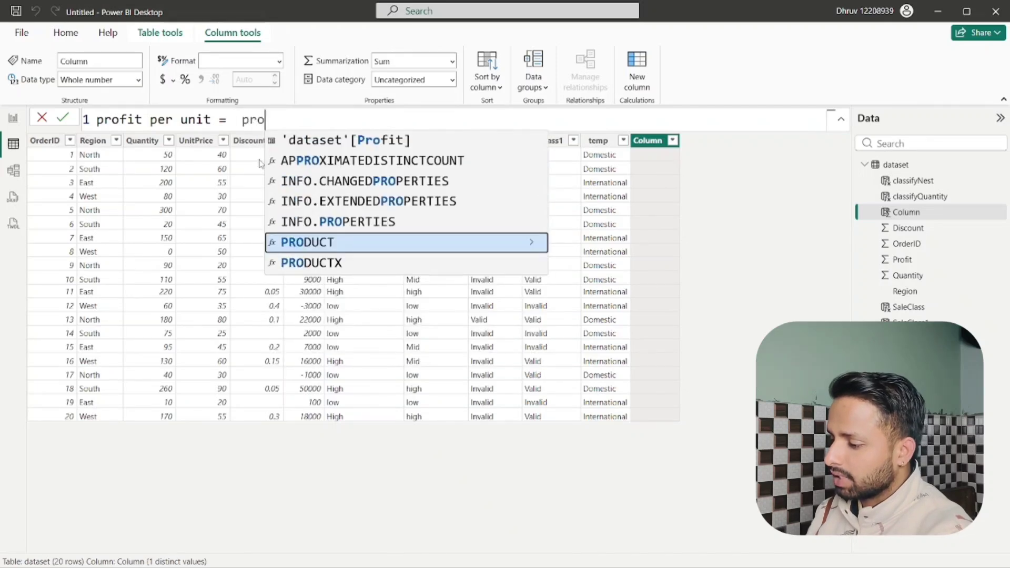
left_click(296, 141)
type("/")
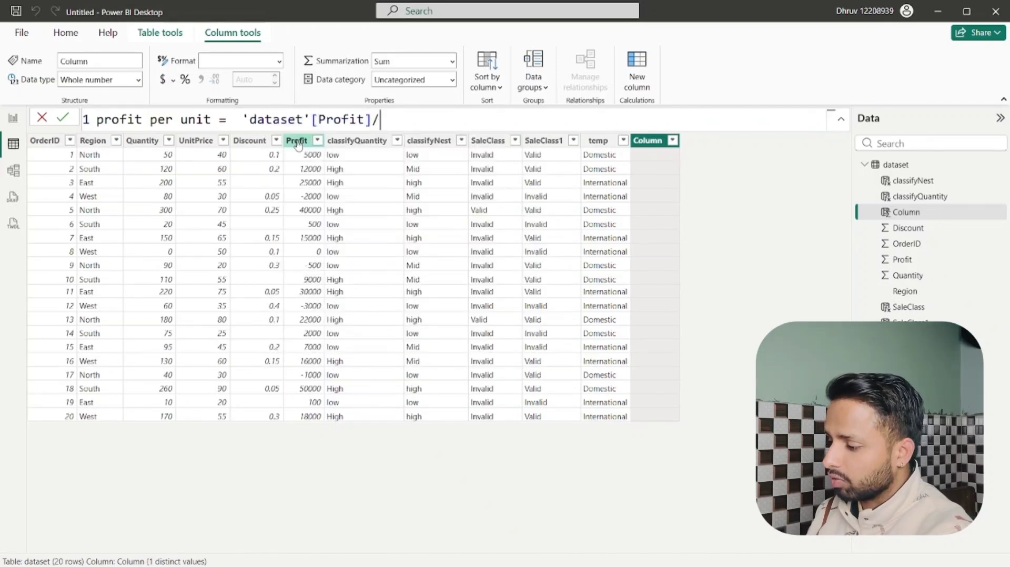
type("qua")
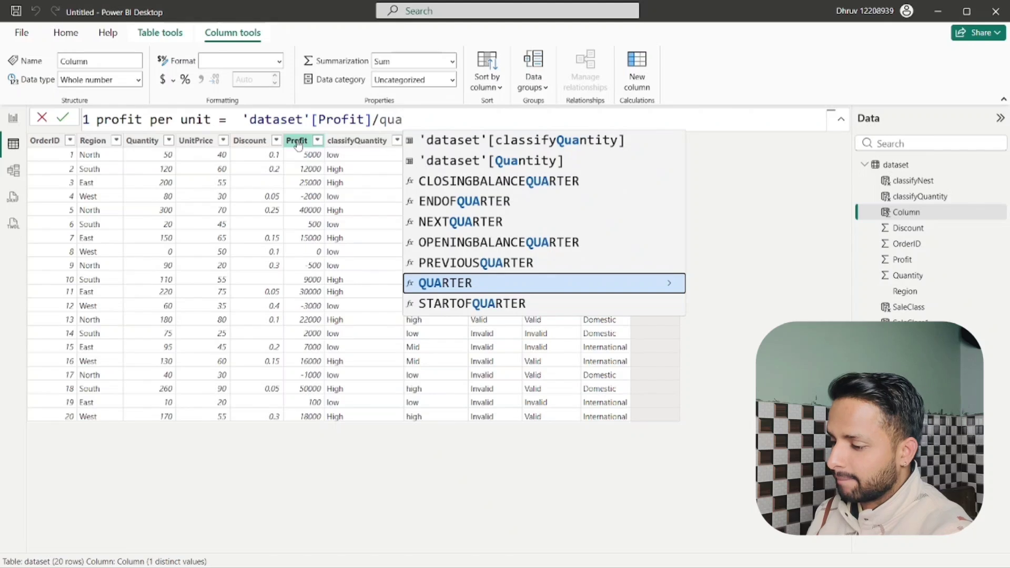
left_click(430, 161)
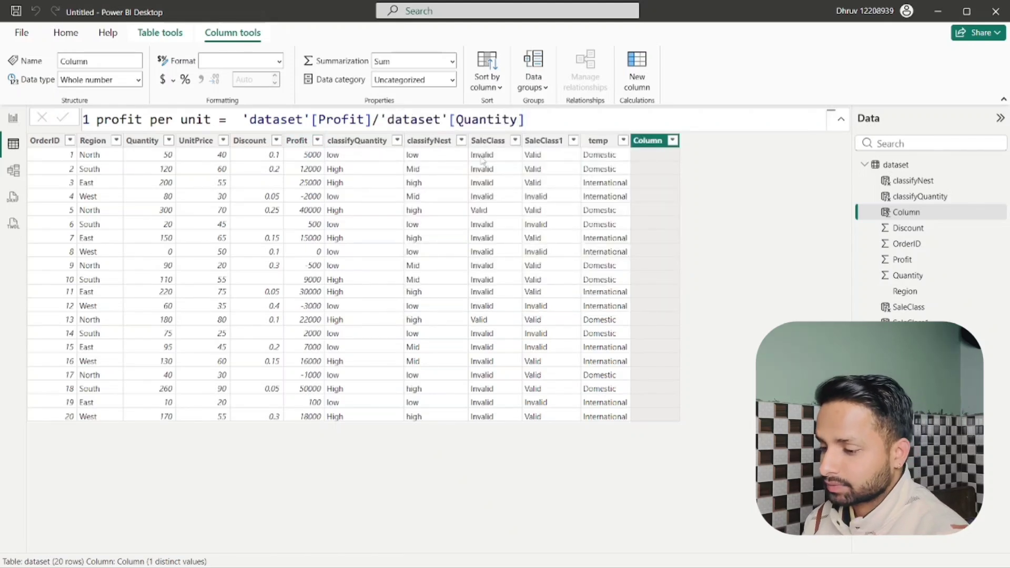
key("Return")
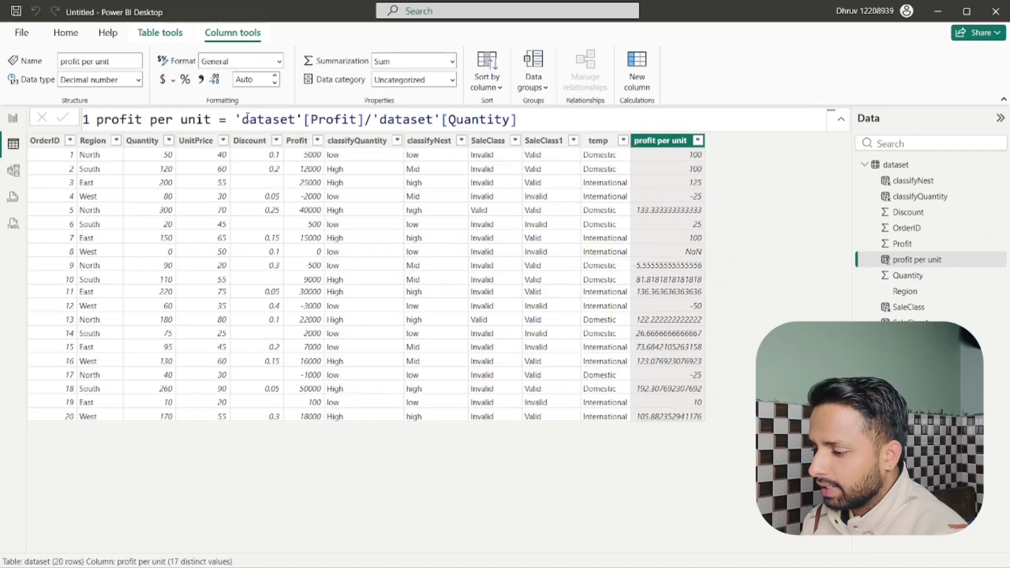
Replace the Quantity divisor in the profit per unit formula with the dataset's Region column and commit it.
left_click_drag(538, 125, 373, 120)
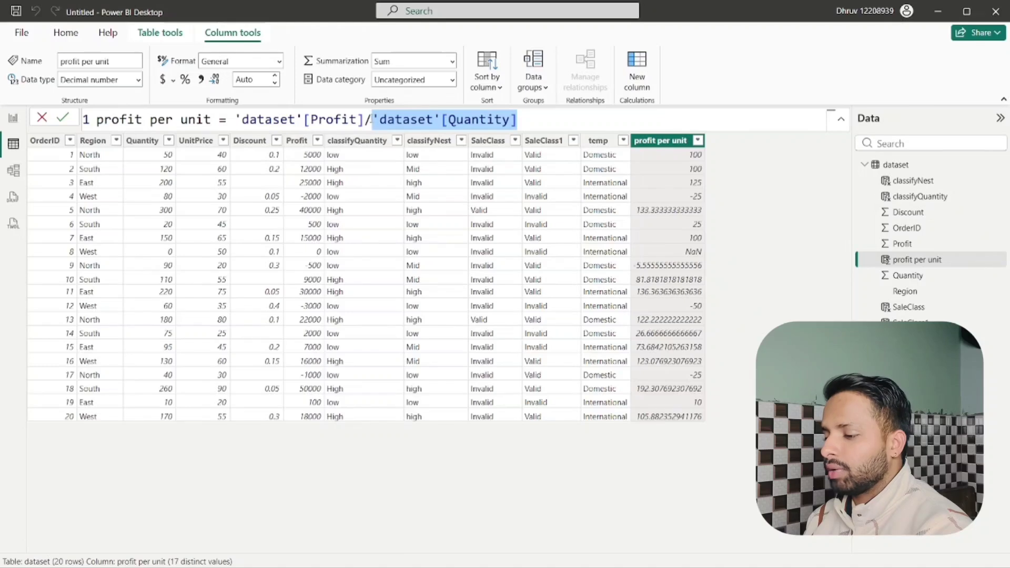
key("BackSpace")
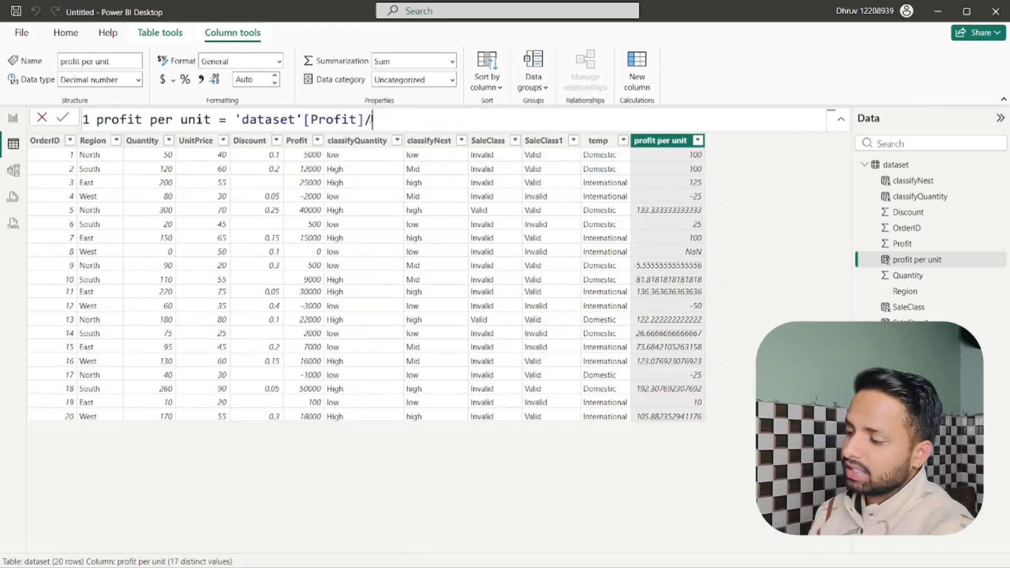
type("regino")
key("BackSpace")
key("BackSpace")
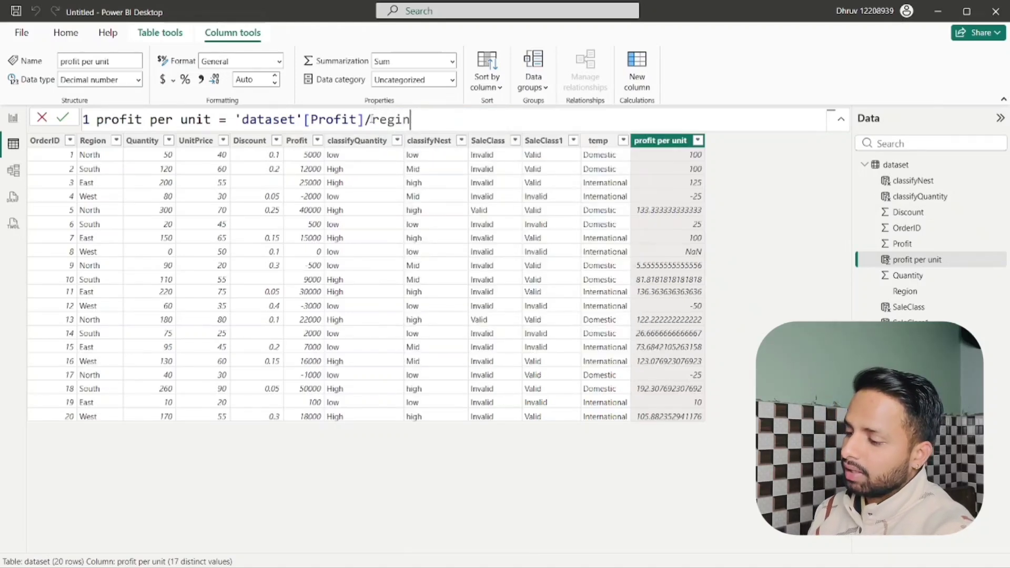
key("Tab")
key("Return")
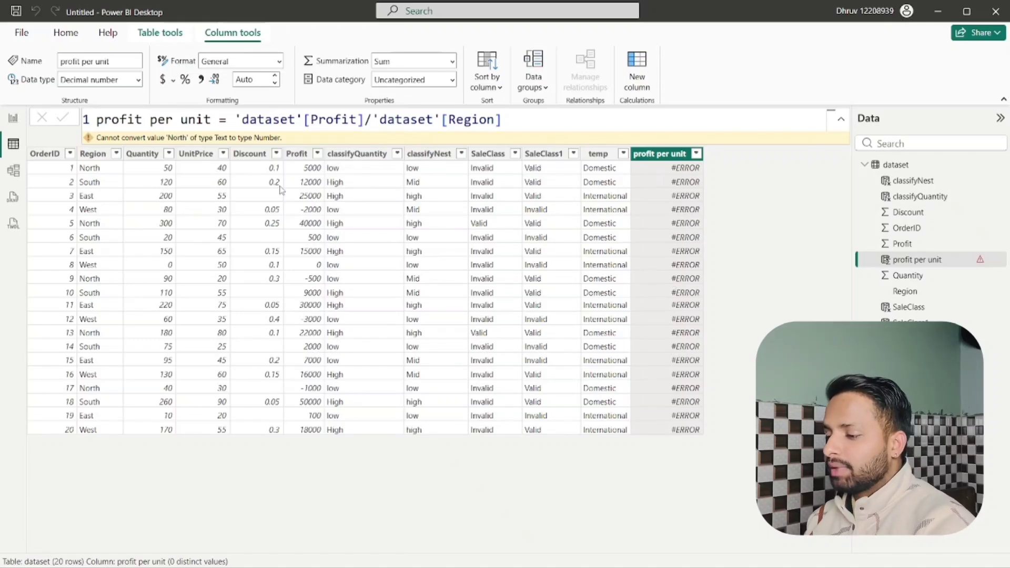
Wrap the Profit/Region division in IFERROR with 0 as the value on error, and commit the formula.
left_click(235, 120)
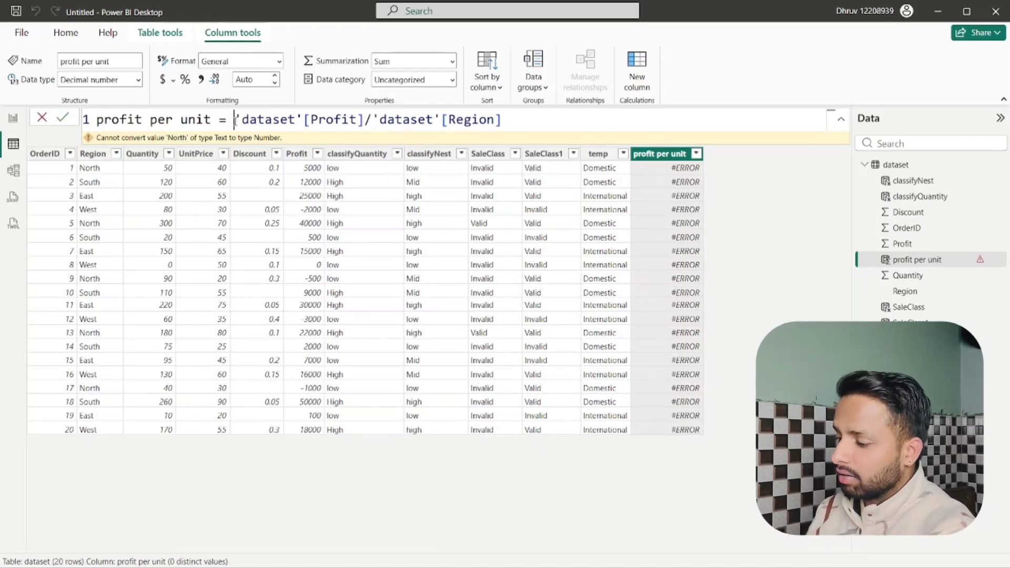
type("iferror(")
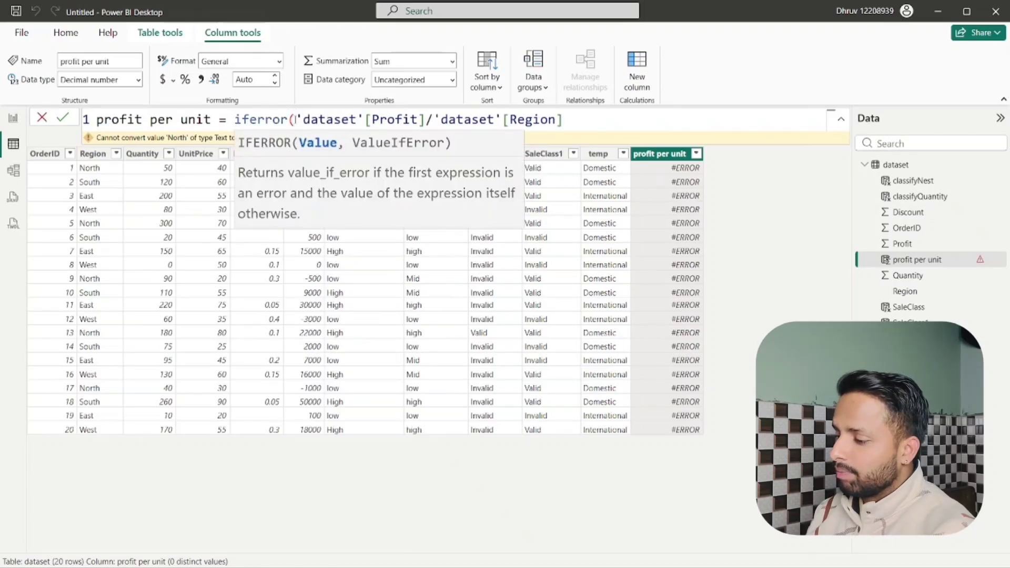
left_click_drag(298, 120, 590, 127)
left_click(590, 127)
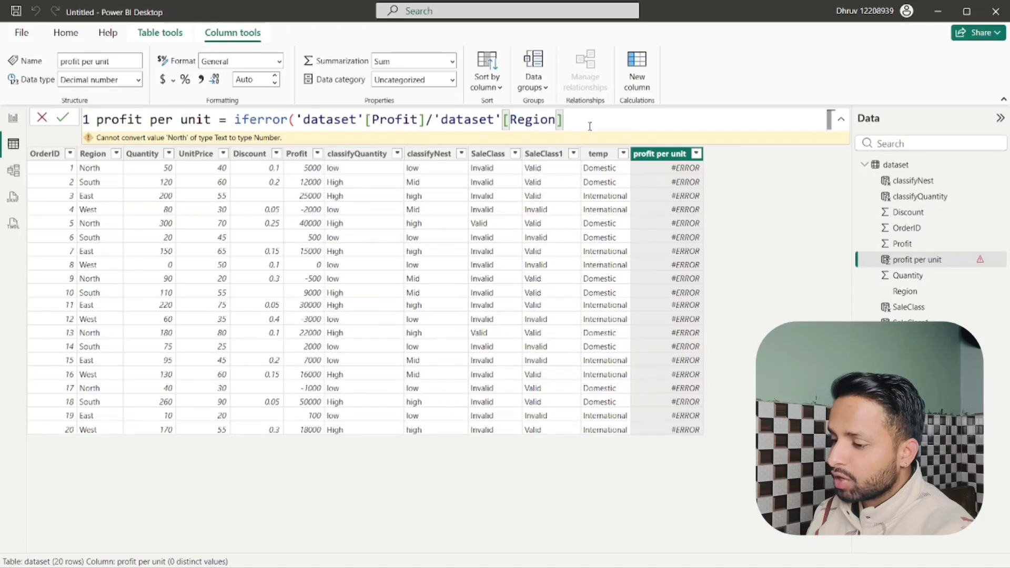
type(",")
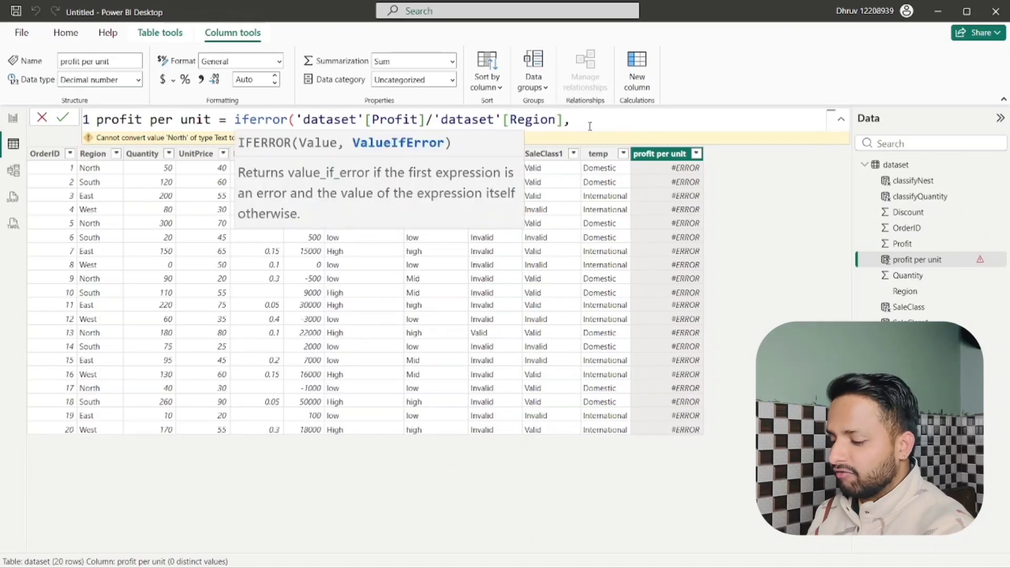
type("0")
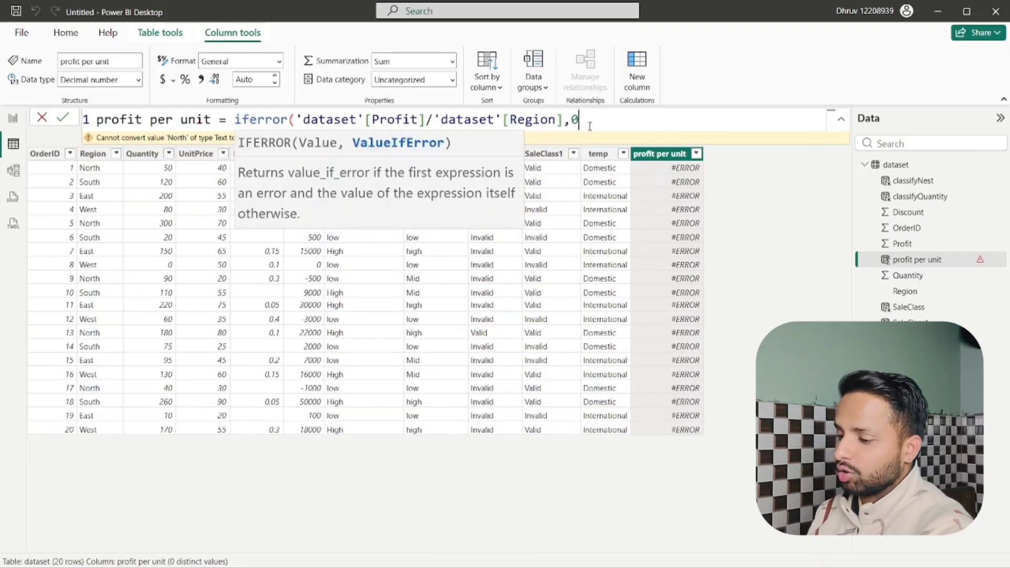
type(")")
left_click(301, 120)
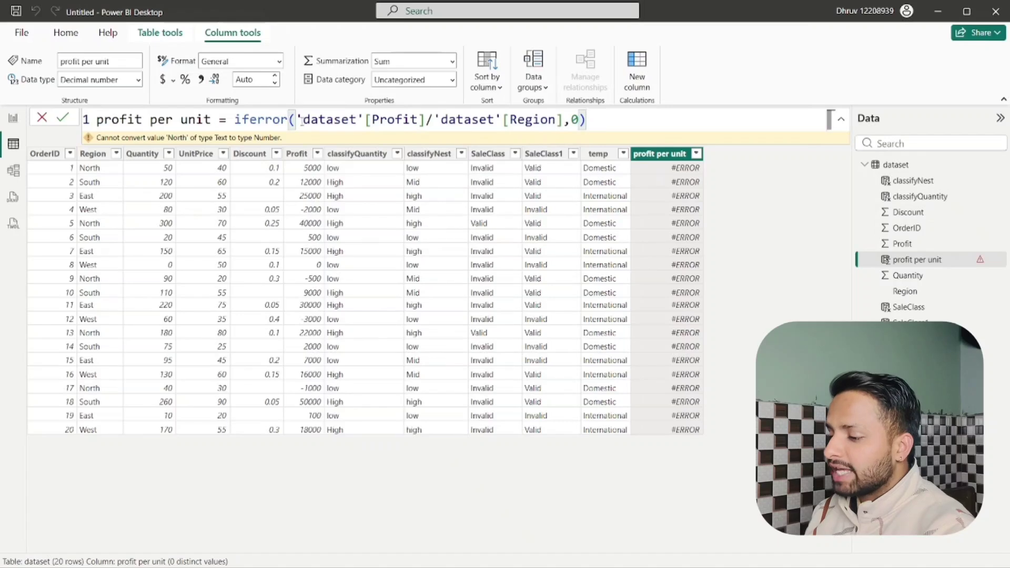
left_click_drag(296, 120, 566, 120)
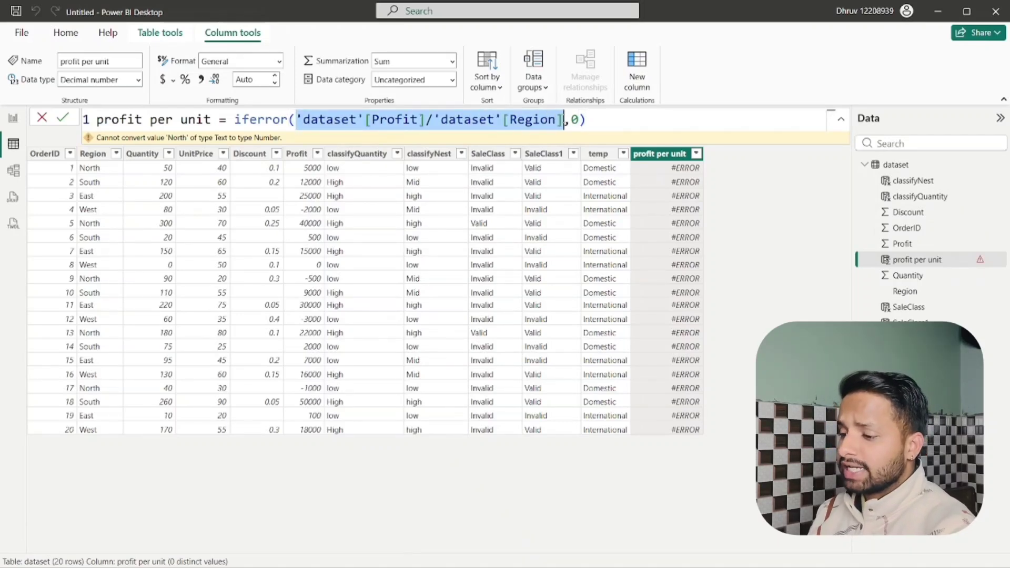
key("Return")
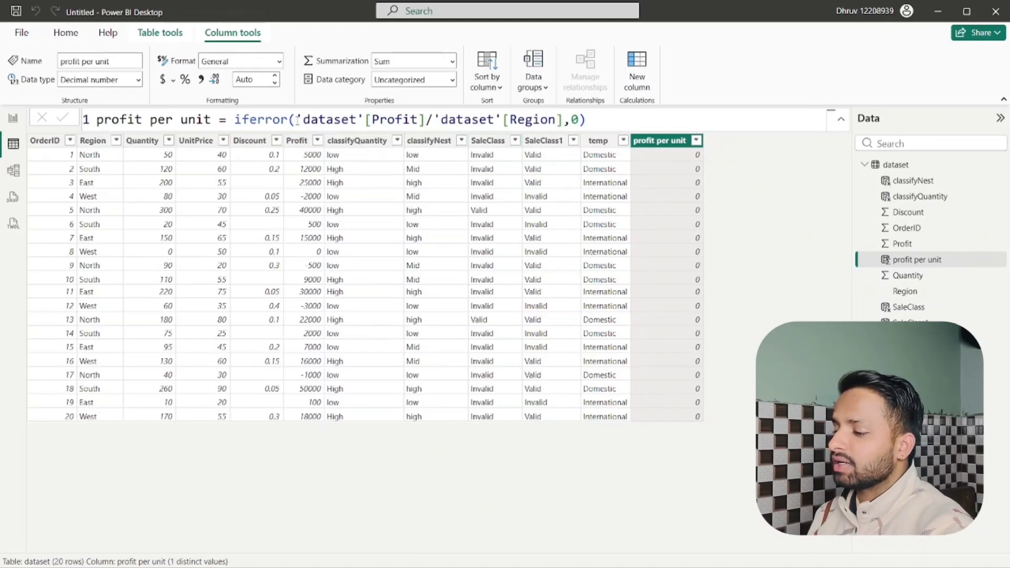
Try the text "Not found" as the IFERROR fallback value in the profit per unit formula.
left_click_drag(297, 120, 564, 126)
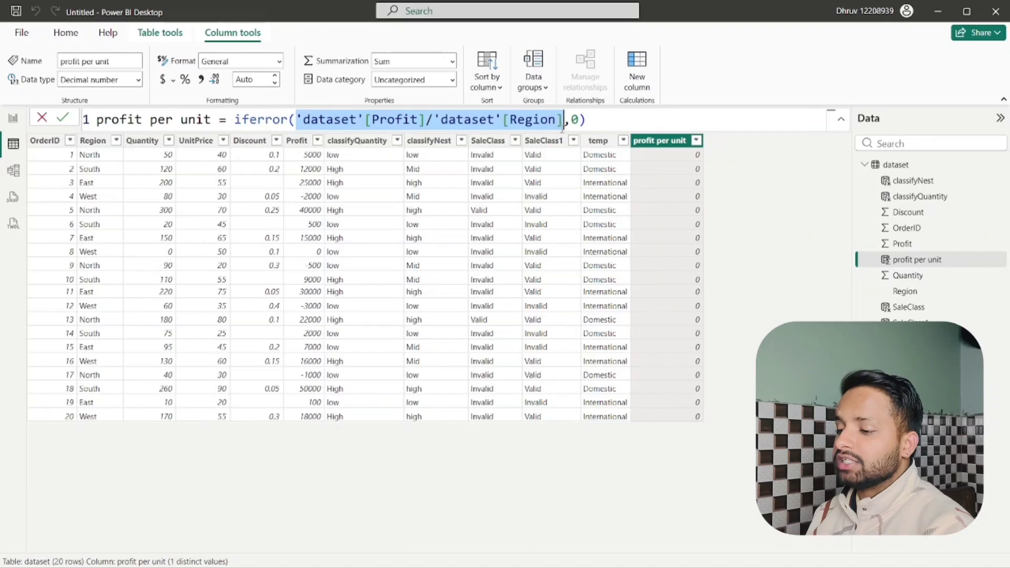
left_click(576, 122)
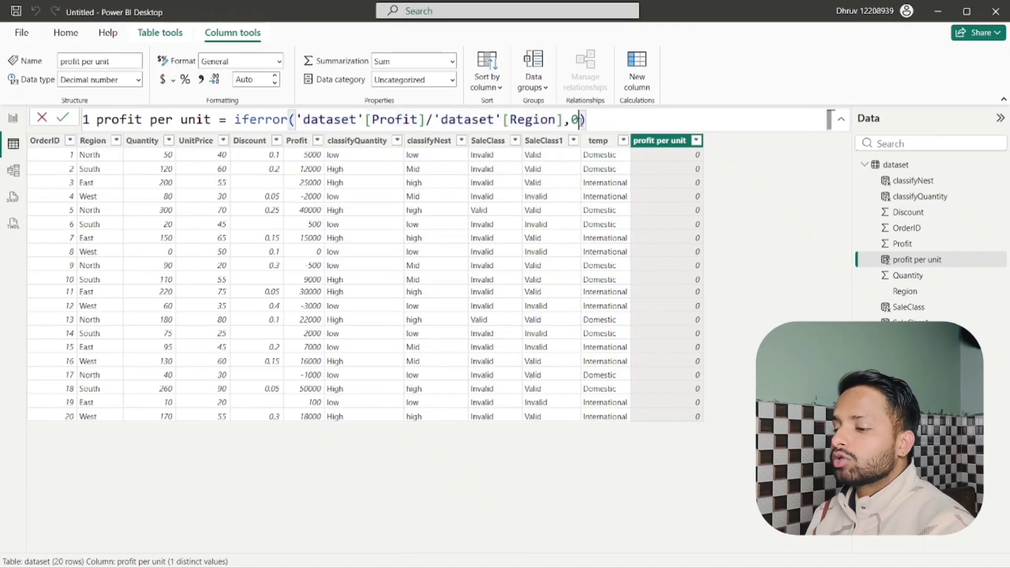
double_click(574, 120)
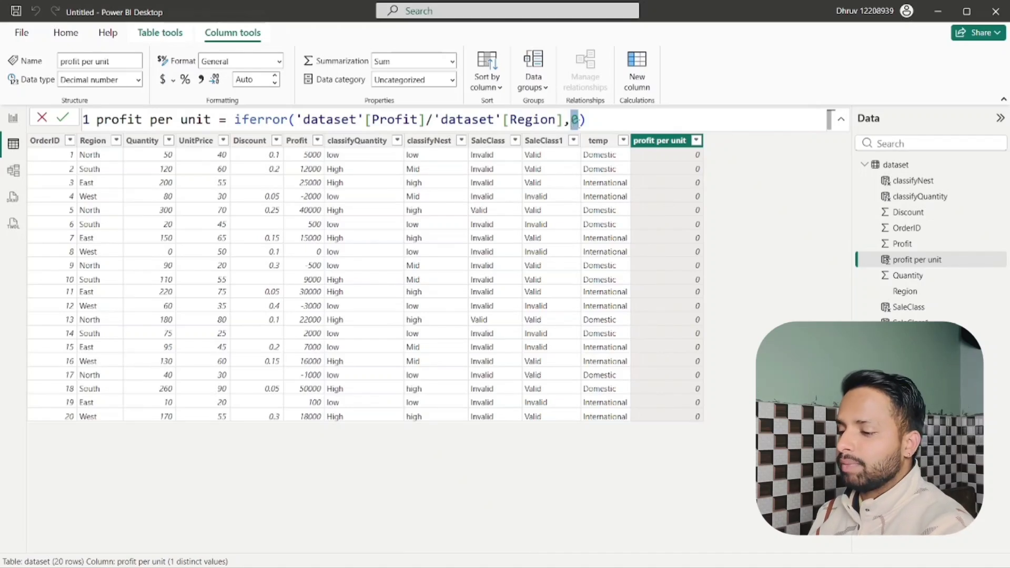
key("BackSpace")
type("\"")
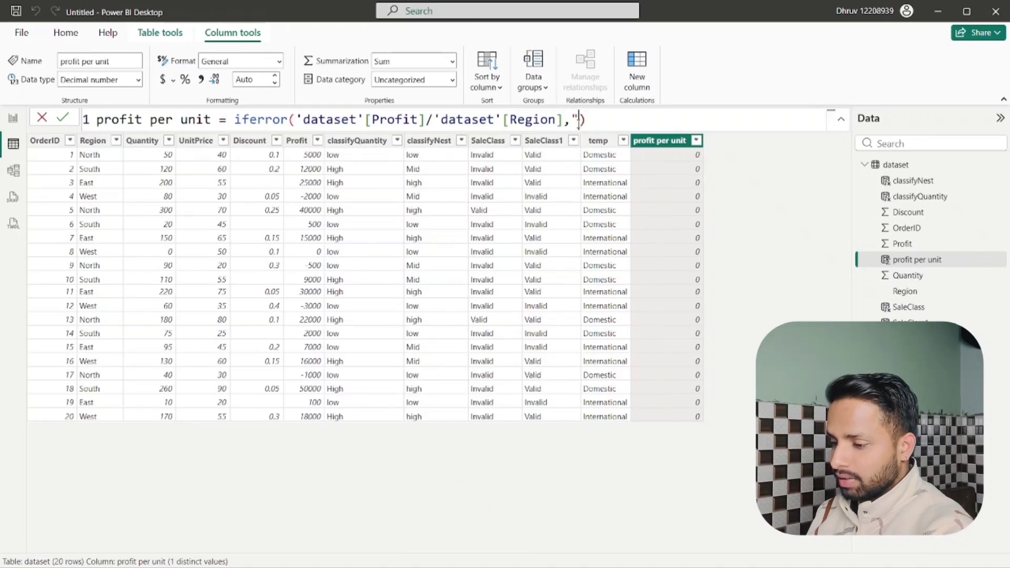
type("Not found")
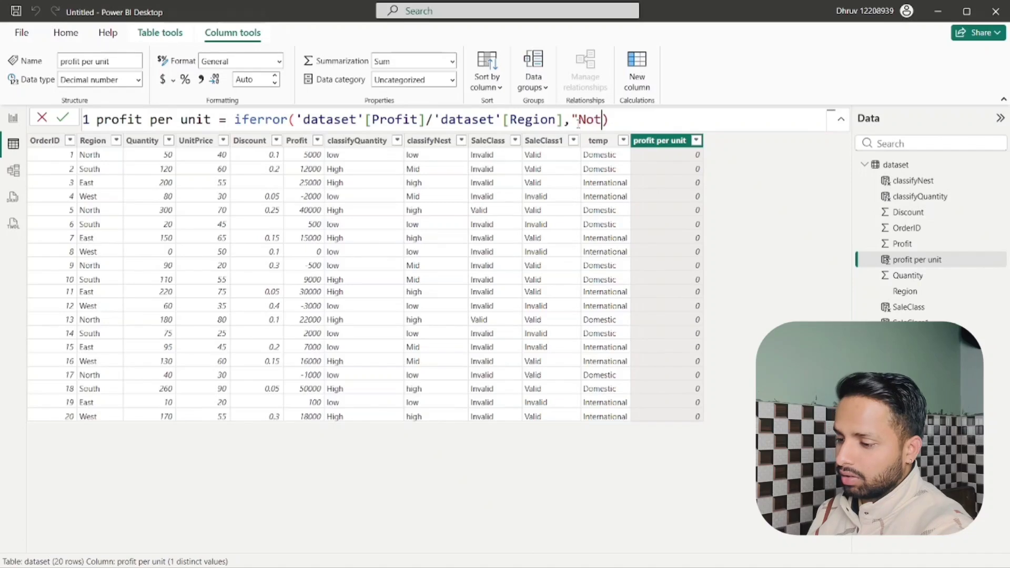
type("\"")
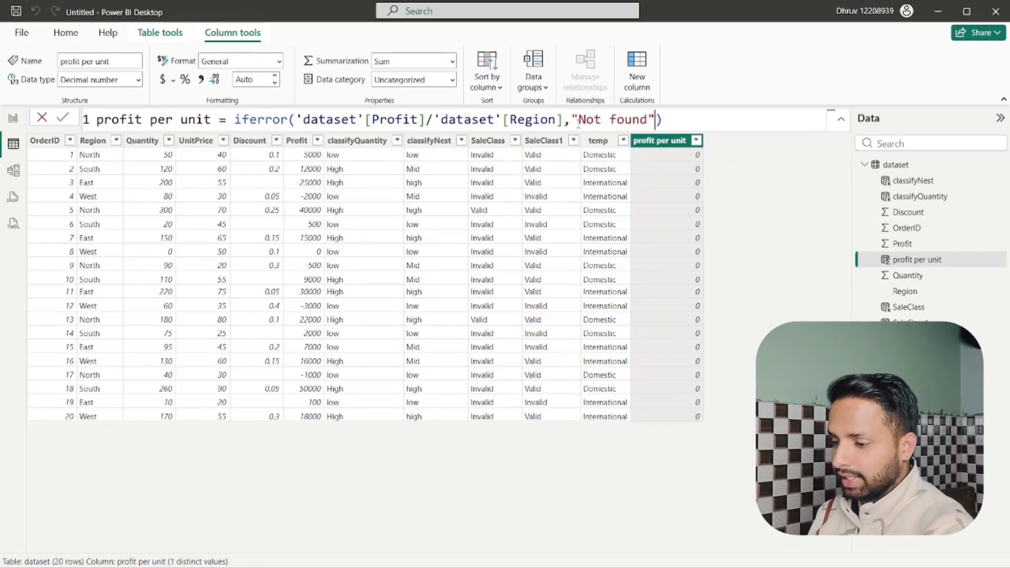
key("Return")
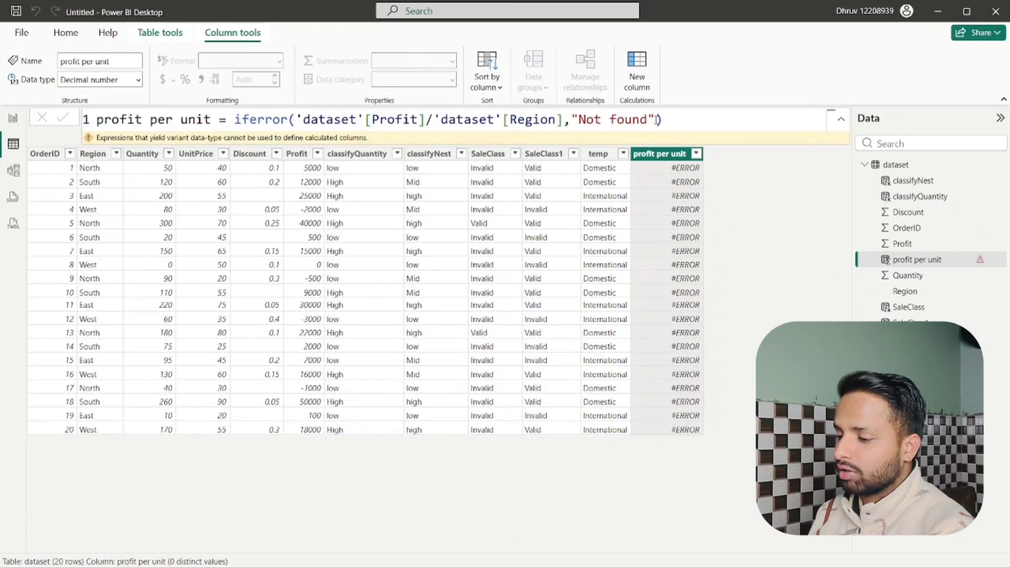
Set the IFERROR fallback value in the profit per unit formula to 1 and commit it.
left_click_drag(657, 119, 572, 120)
key("BackSpace")
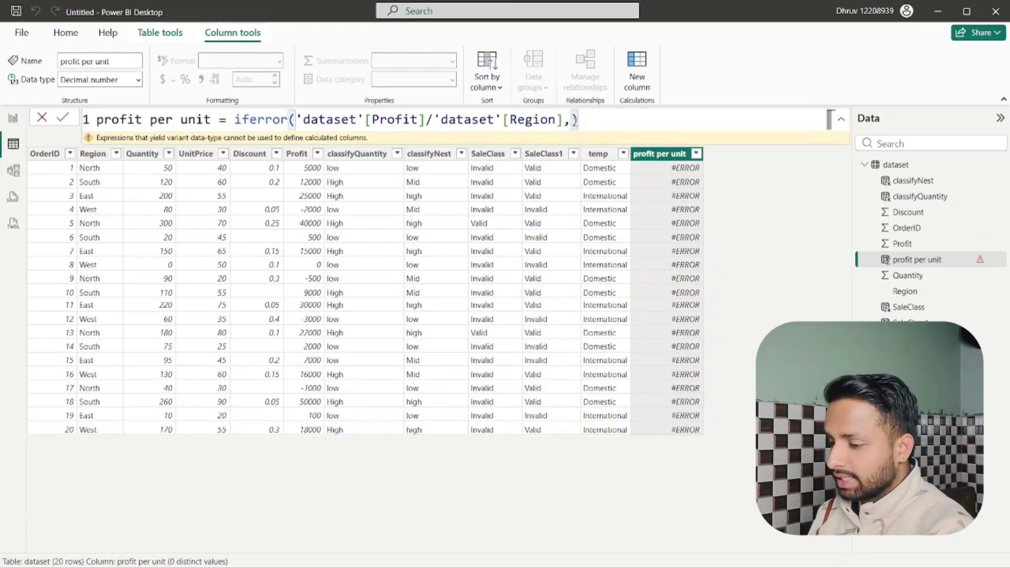
type("1")
key("Return")
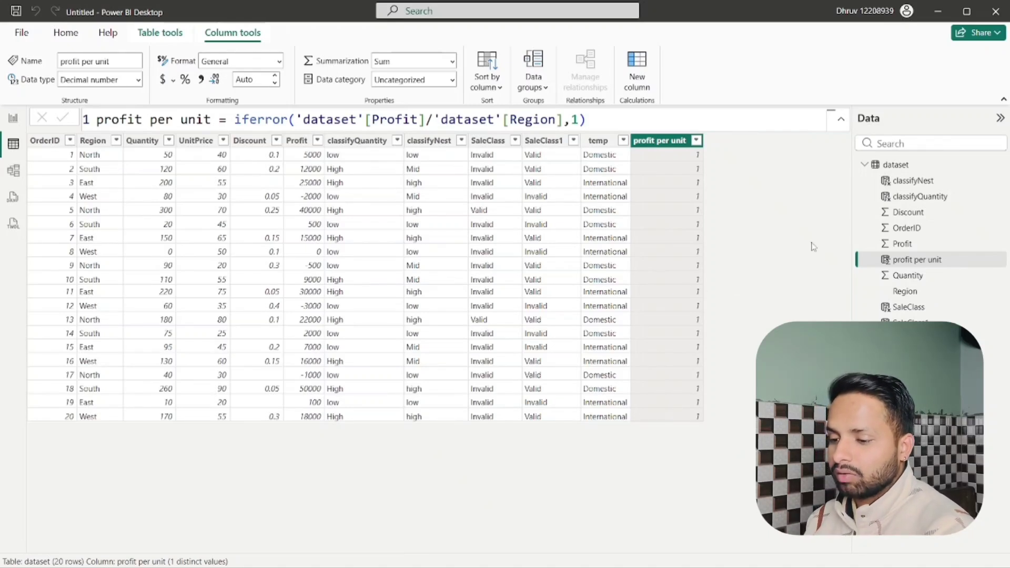
Add a calculated column named clsceFunction to the dataset table and begin its formula with the COALESCE function.
left_click(903, 165)
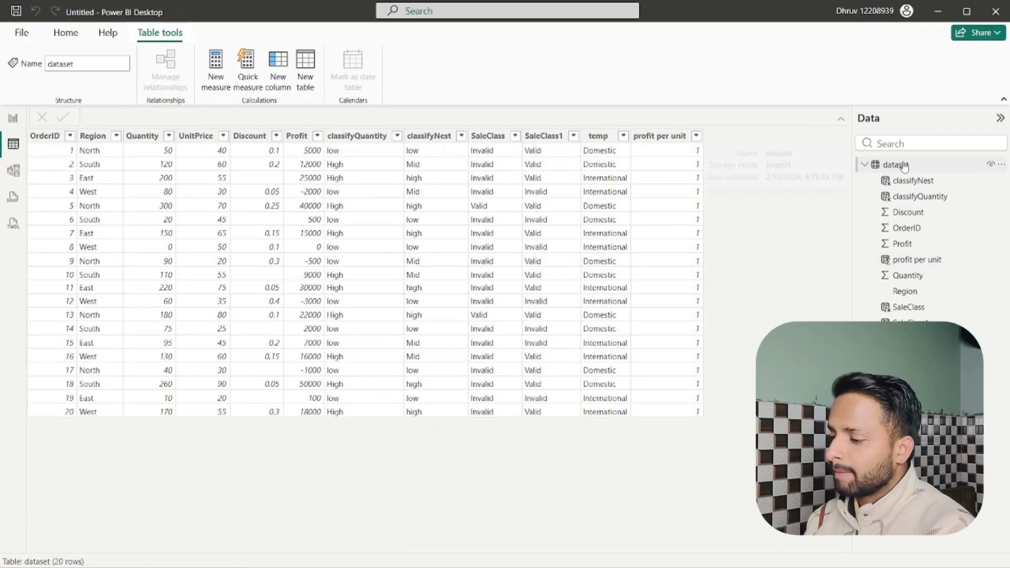
left_click(275, 76)
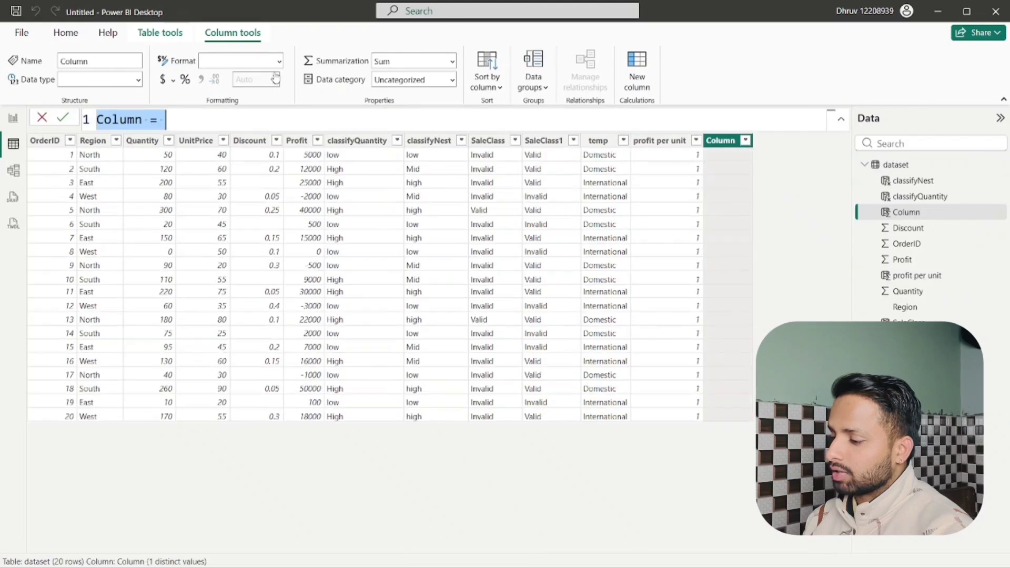
type("co")
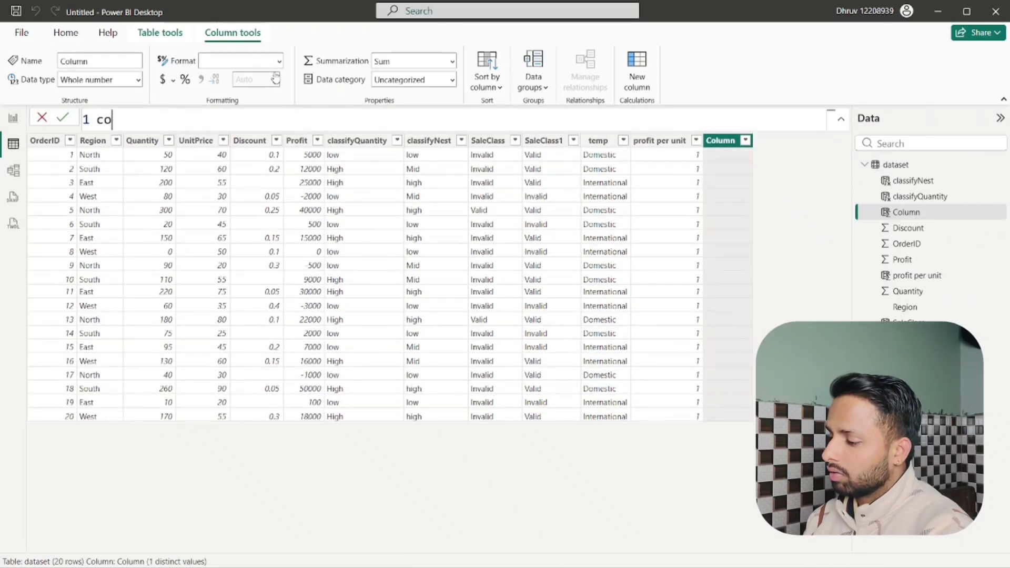
type("sce")
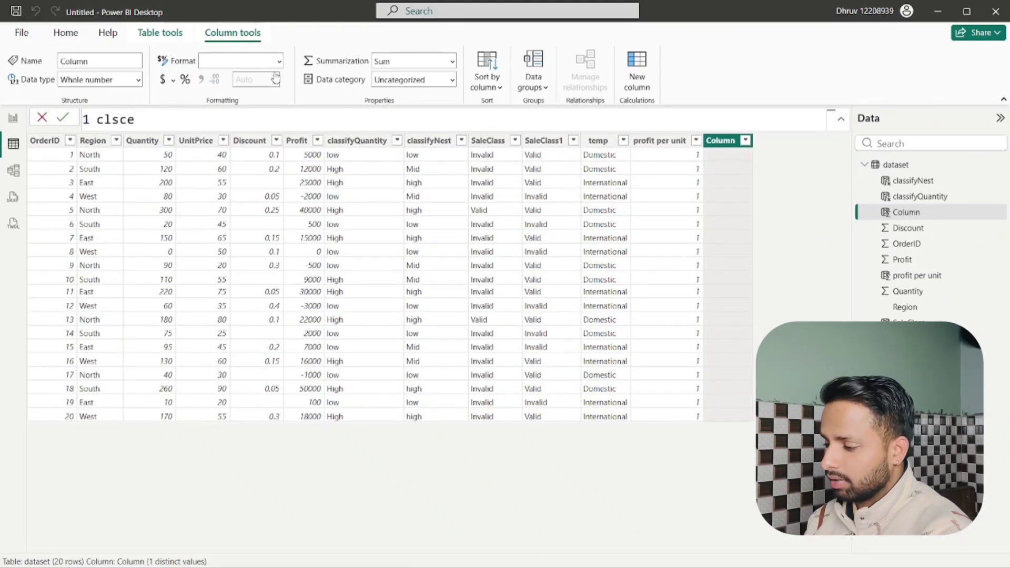
type(" =")
key("BackSpace")
key("BackSpace")
key("BackSpace")
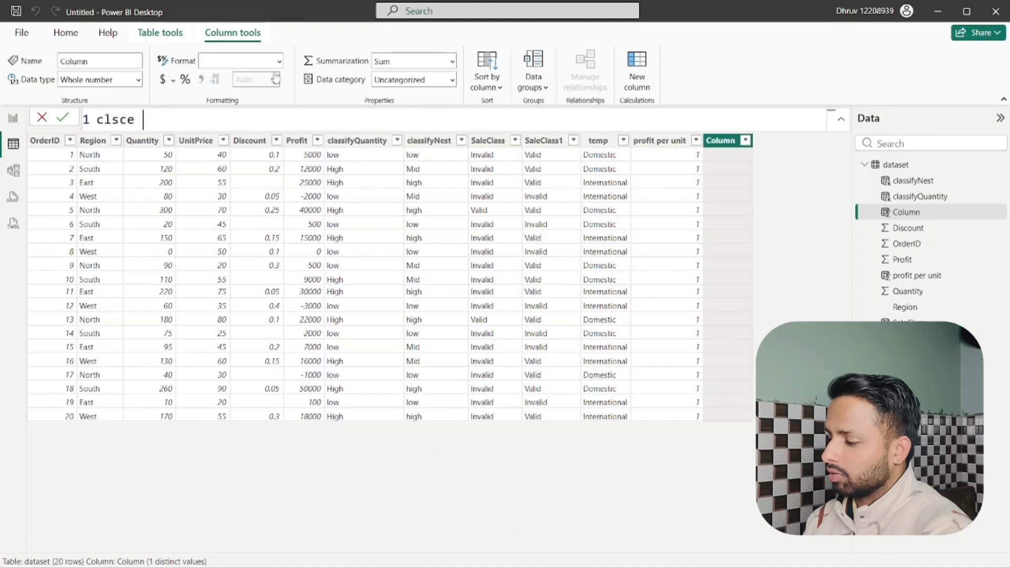
type("Function = coa")
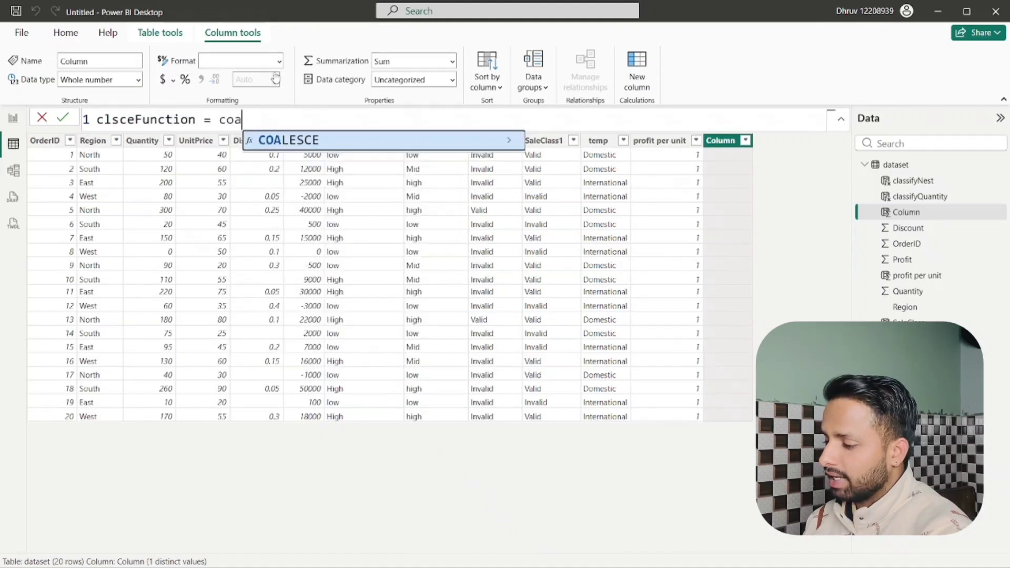
key("Tab")
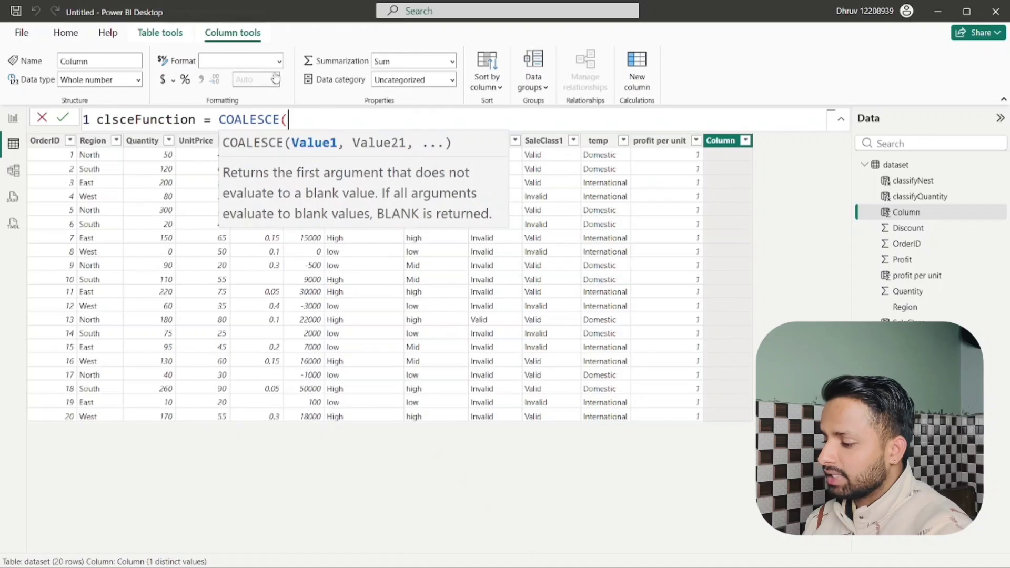
Complete the COALESCE formula with the dataset's Discount column and 0 as the value for blanks, and commit it.
type("dis")
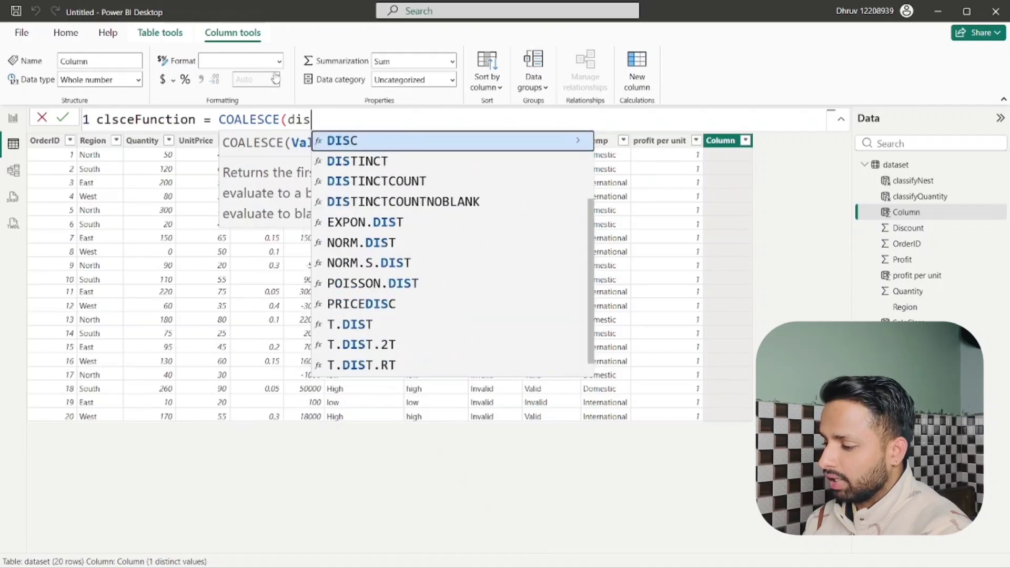
key("Down")
key("Down")
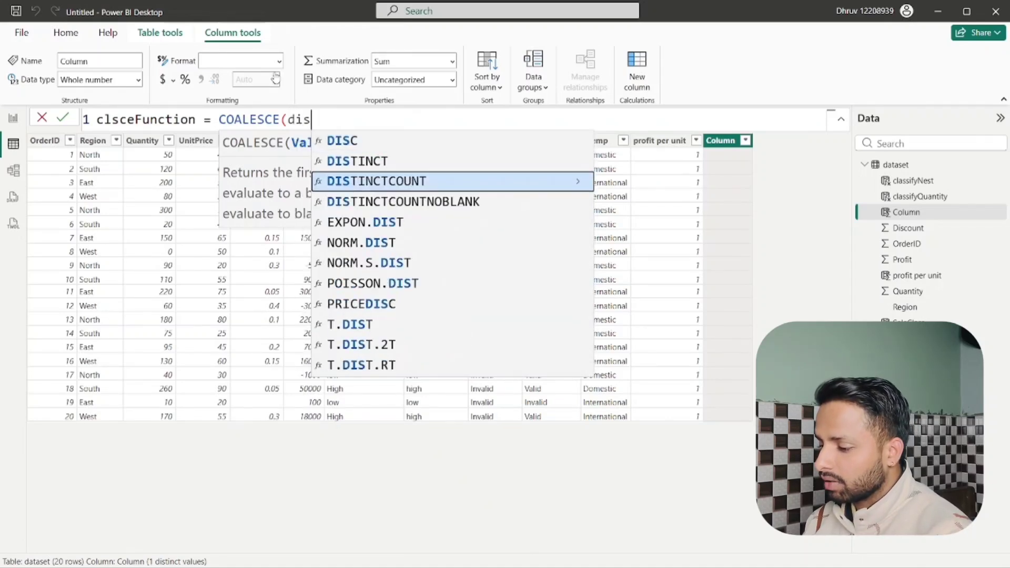
key("BackSpace")
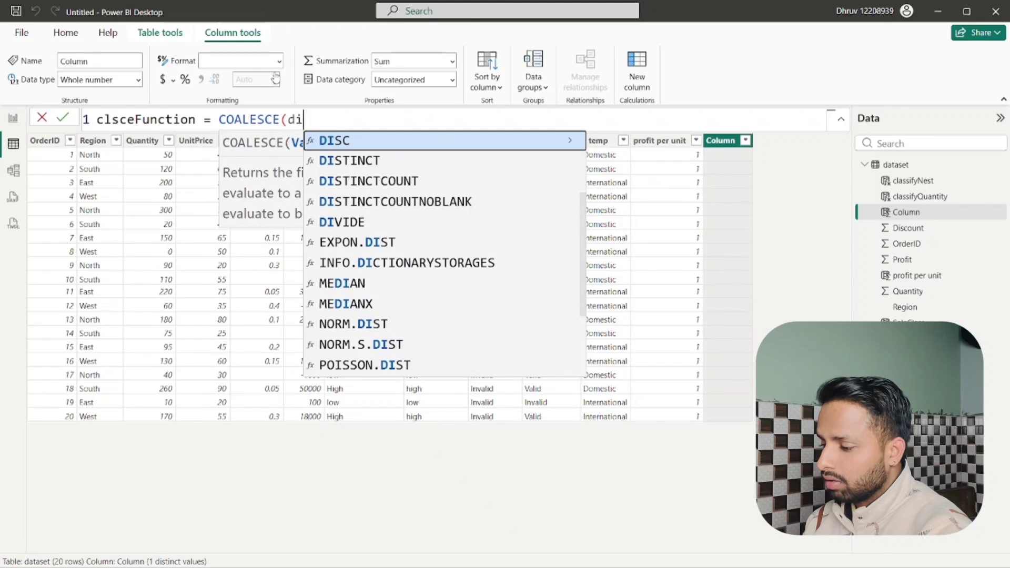
type("scou")
key("Tab")
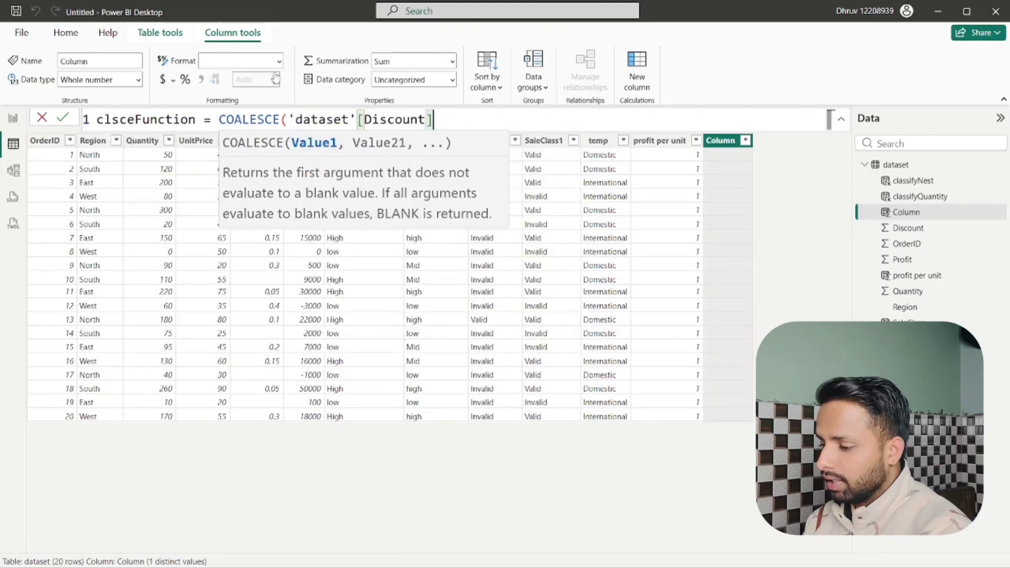
type(",")
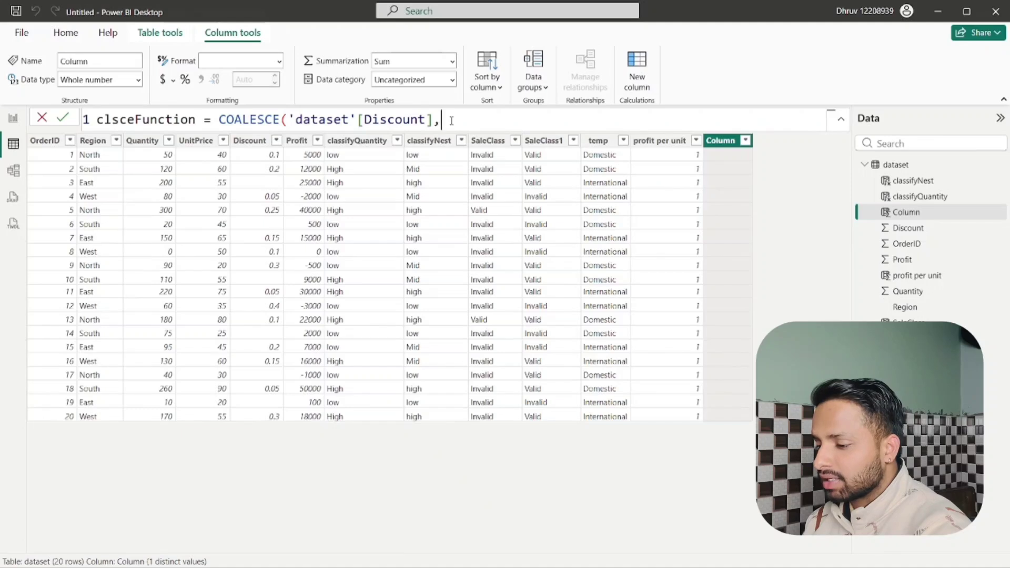
type("0)")
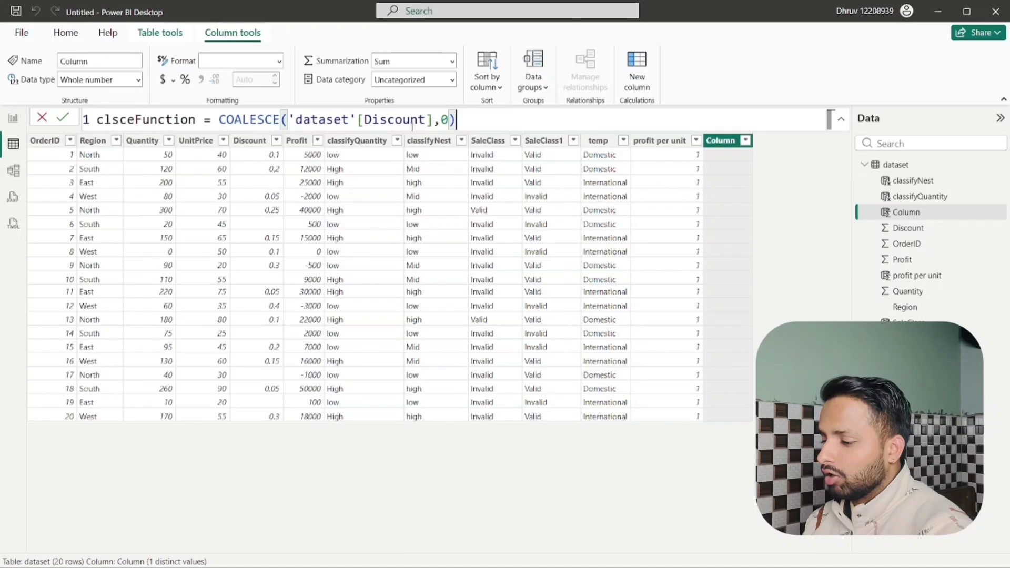
key("Return")
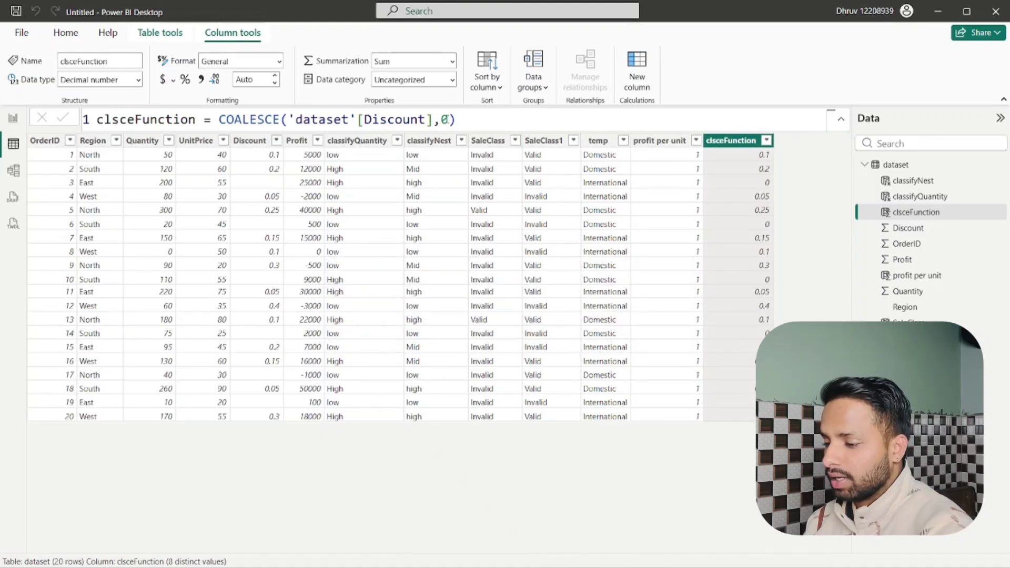
Change the COALESCE fallback value in the clsceFunction formula to 1 and commit it.
left_click(448, 119)
key("BackSpace")
type("1")
key("Return")
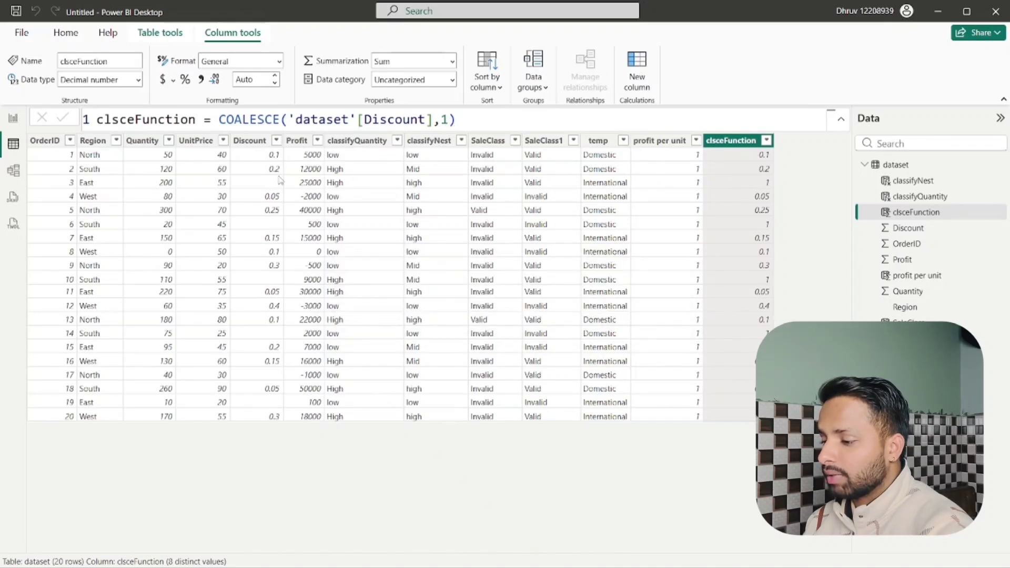
Try 56 as the COALESCE fallback value in the clsceFunction formula and commit it.
left_click(449, 119)
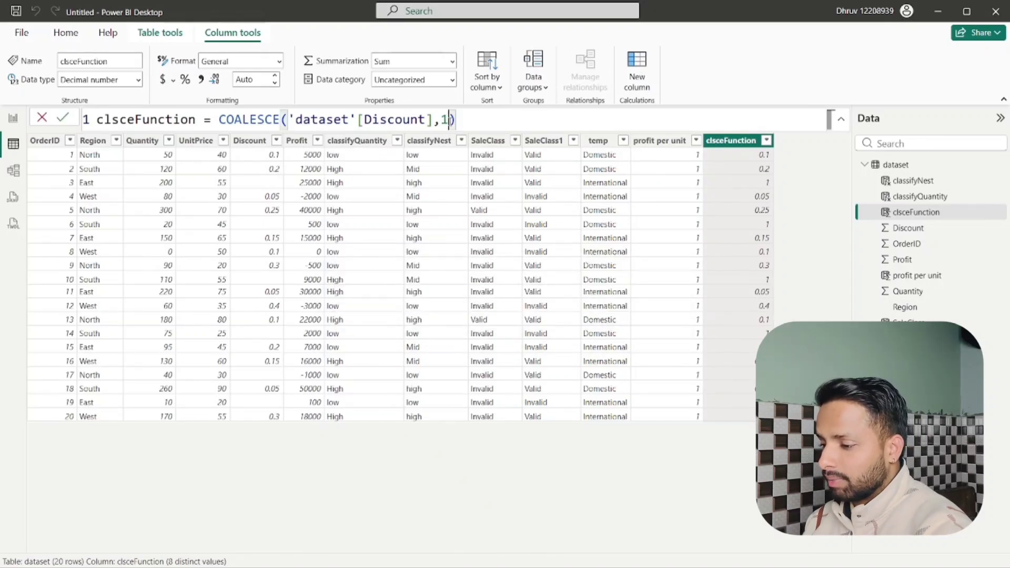
key("BackSpace")
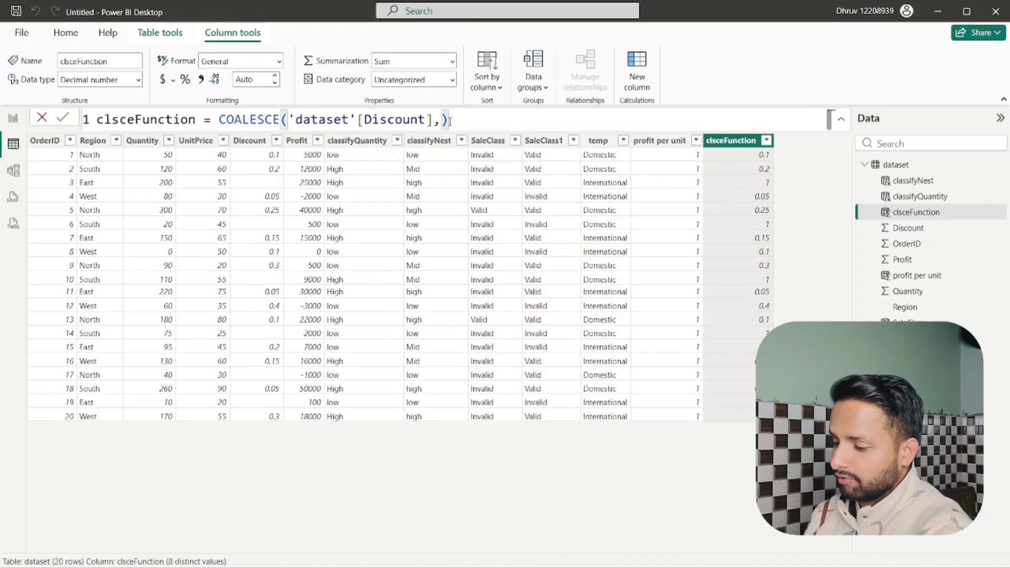
type("56")
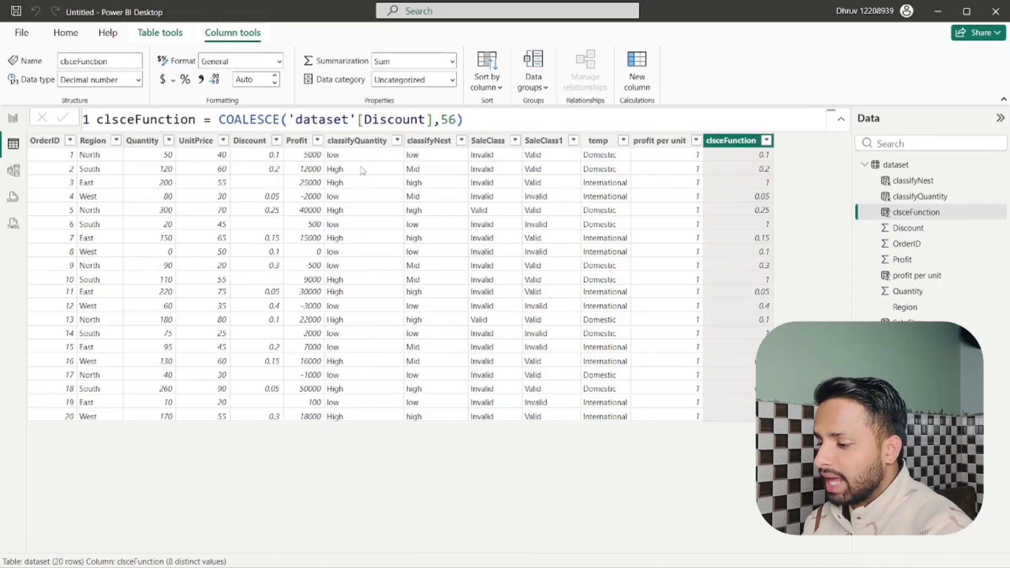
key("Return")
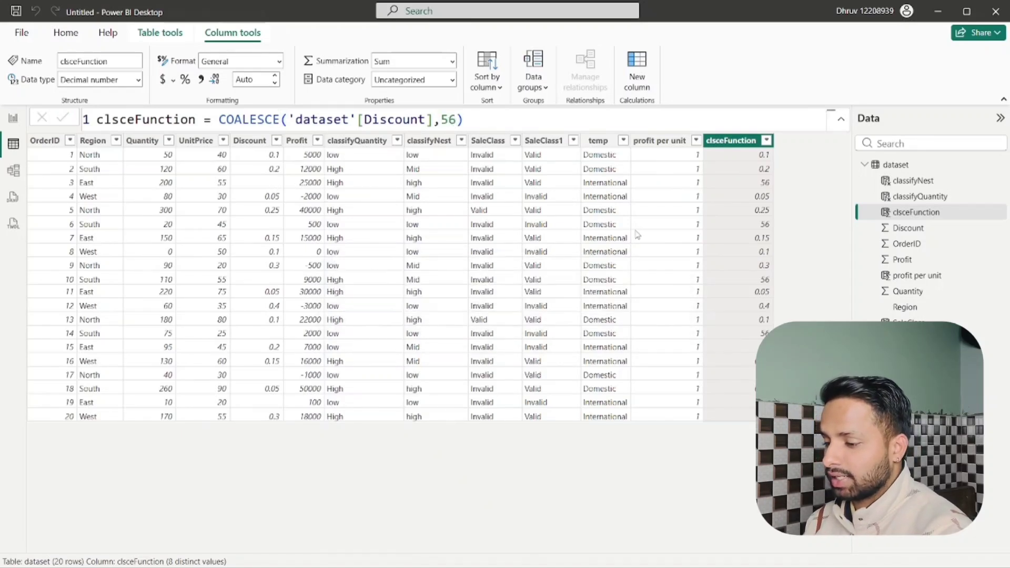
Set the COALESCE fallback value in the clsceFunction formula back to 1 and commit the change.
left_click(456, 121)
key("BackSpace")
key("BackSpace")
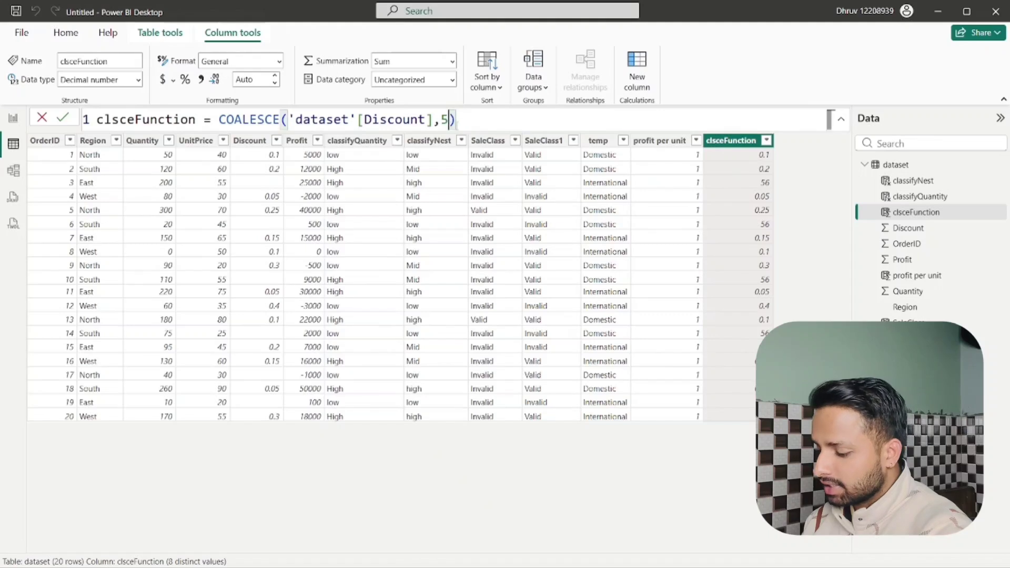
type("1")
key("Return")
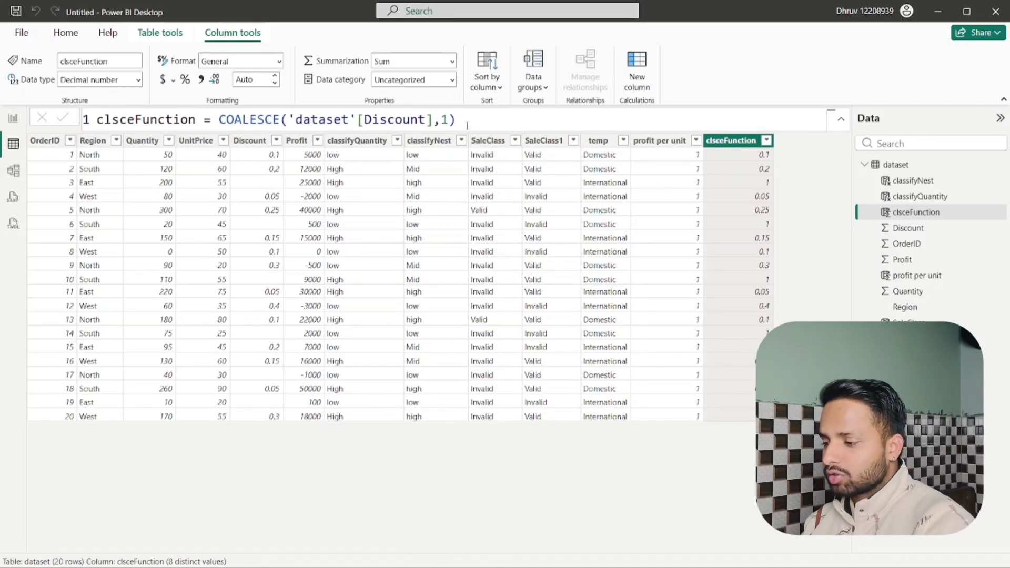
Select the whole COALESCE expression in the clsceFunction formula.
left_click_drag(468, 124, 220, 121)
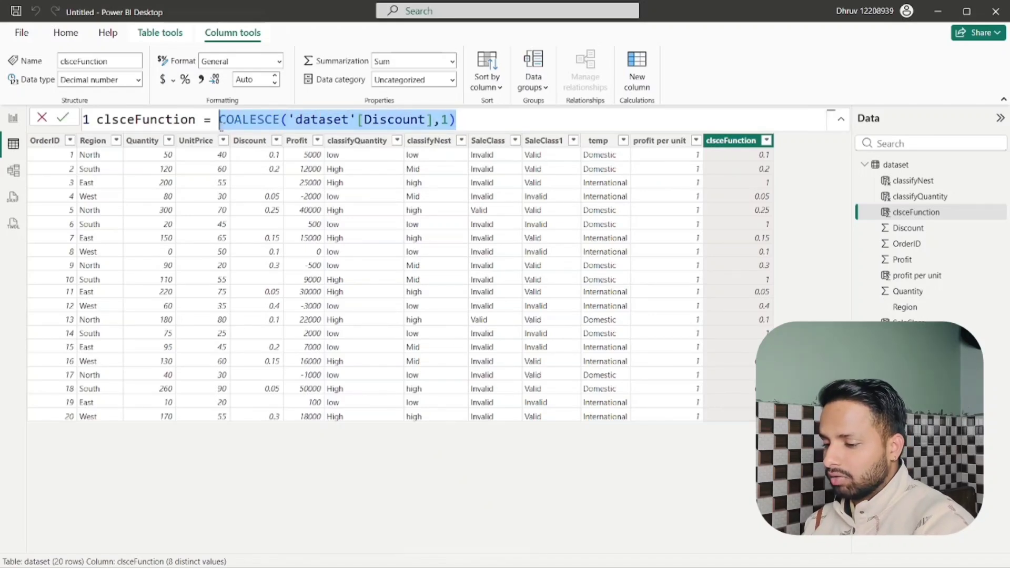